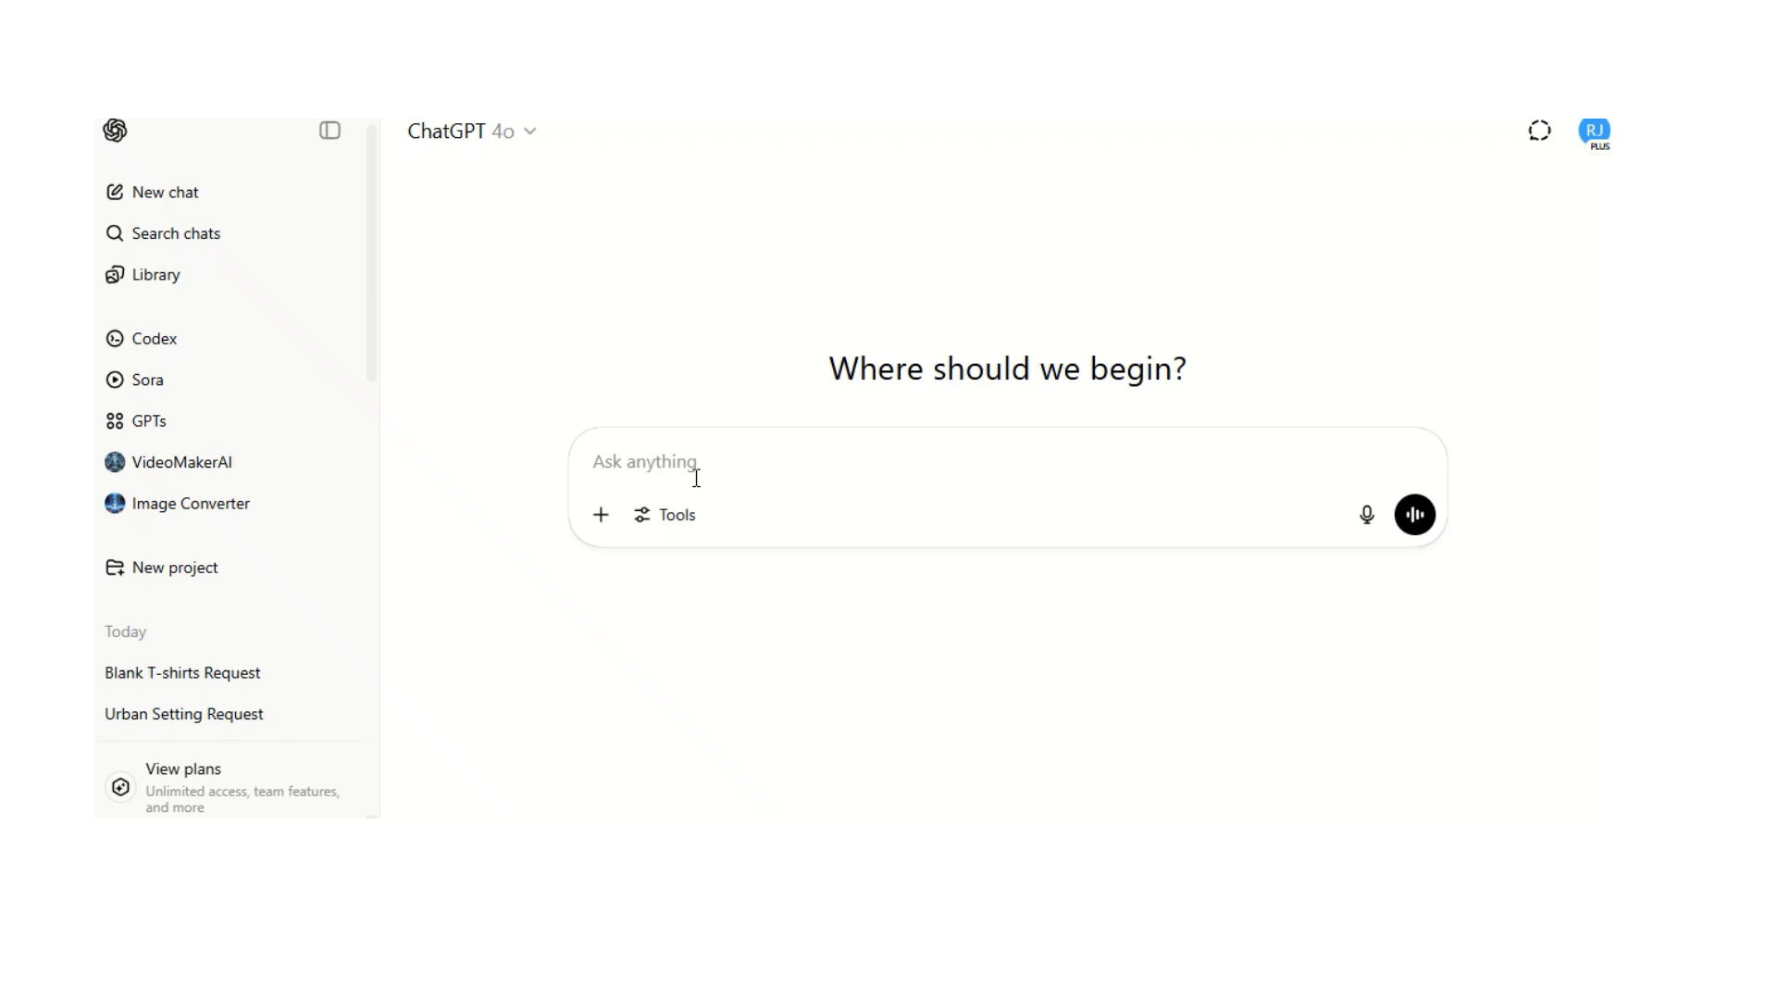
- Request a picture of a middle age (65) Afro-American grandpa sitting in a living room with blue and gray decor
type("Hello, can you ")
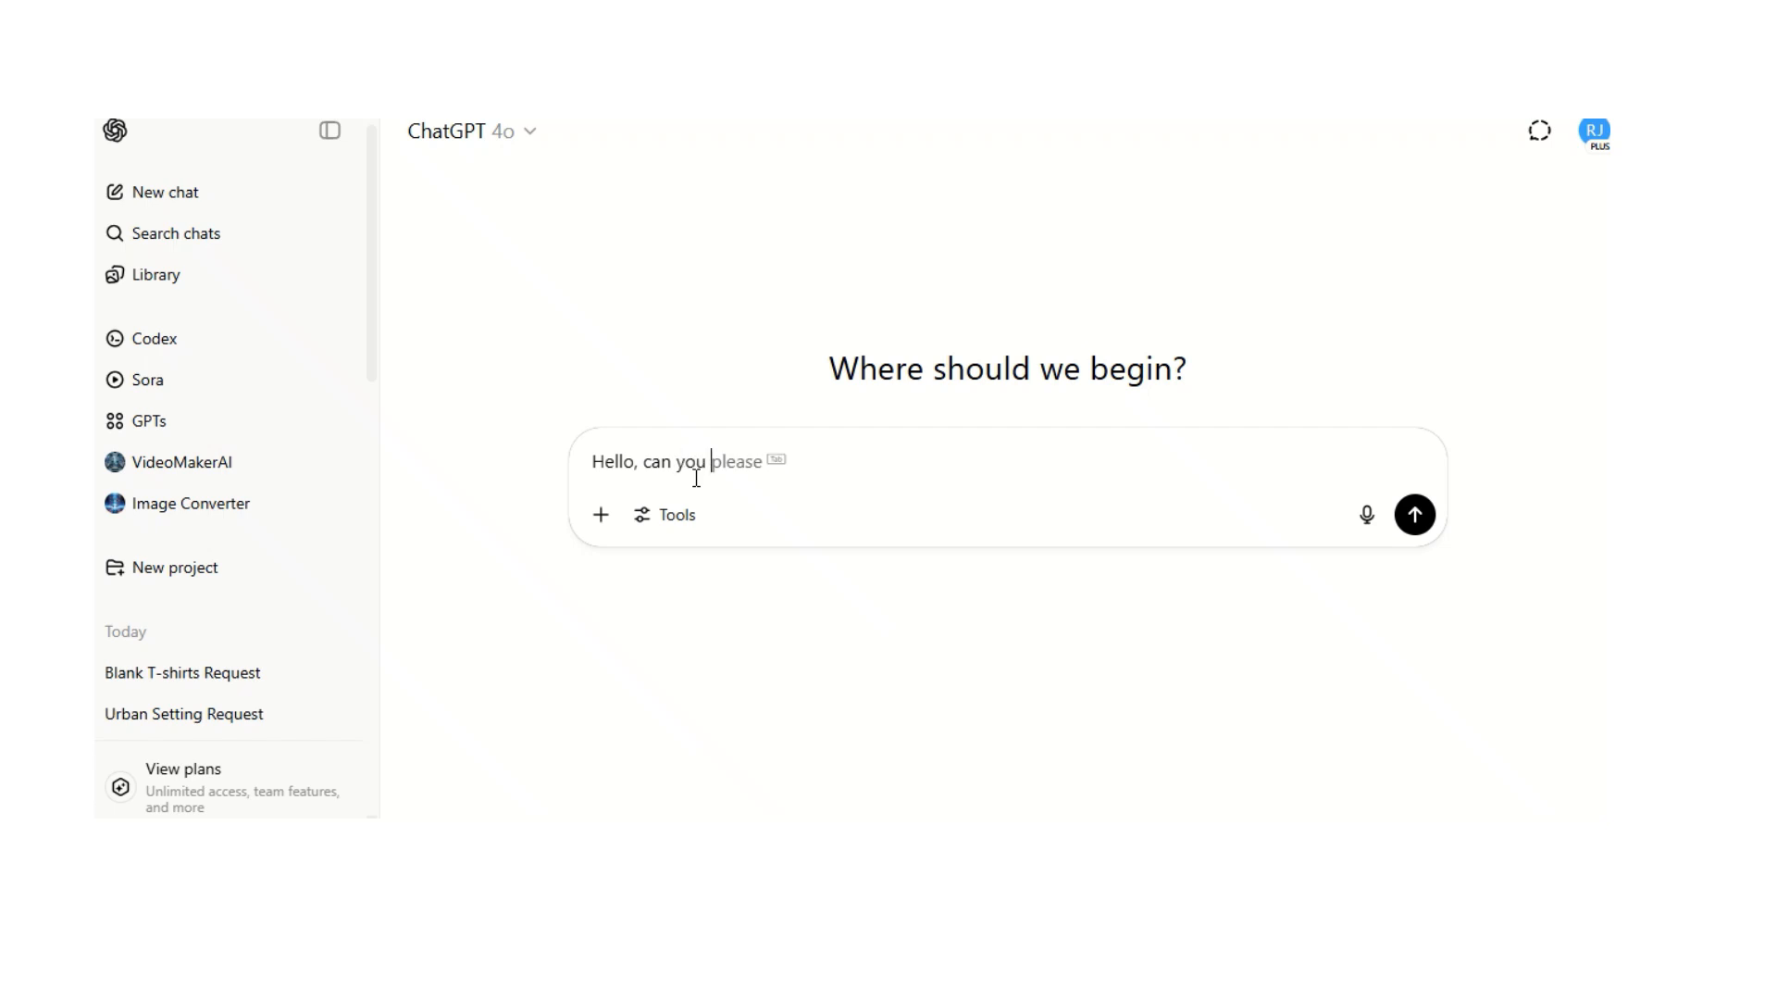
type("create a picture of a grandpa")
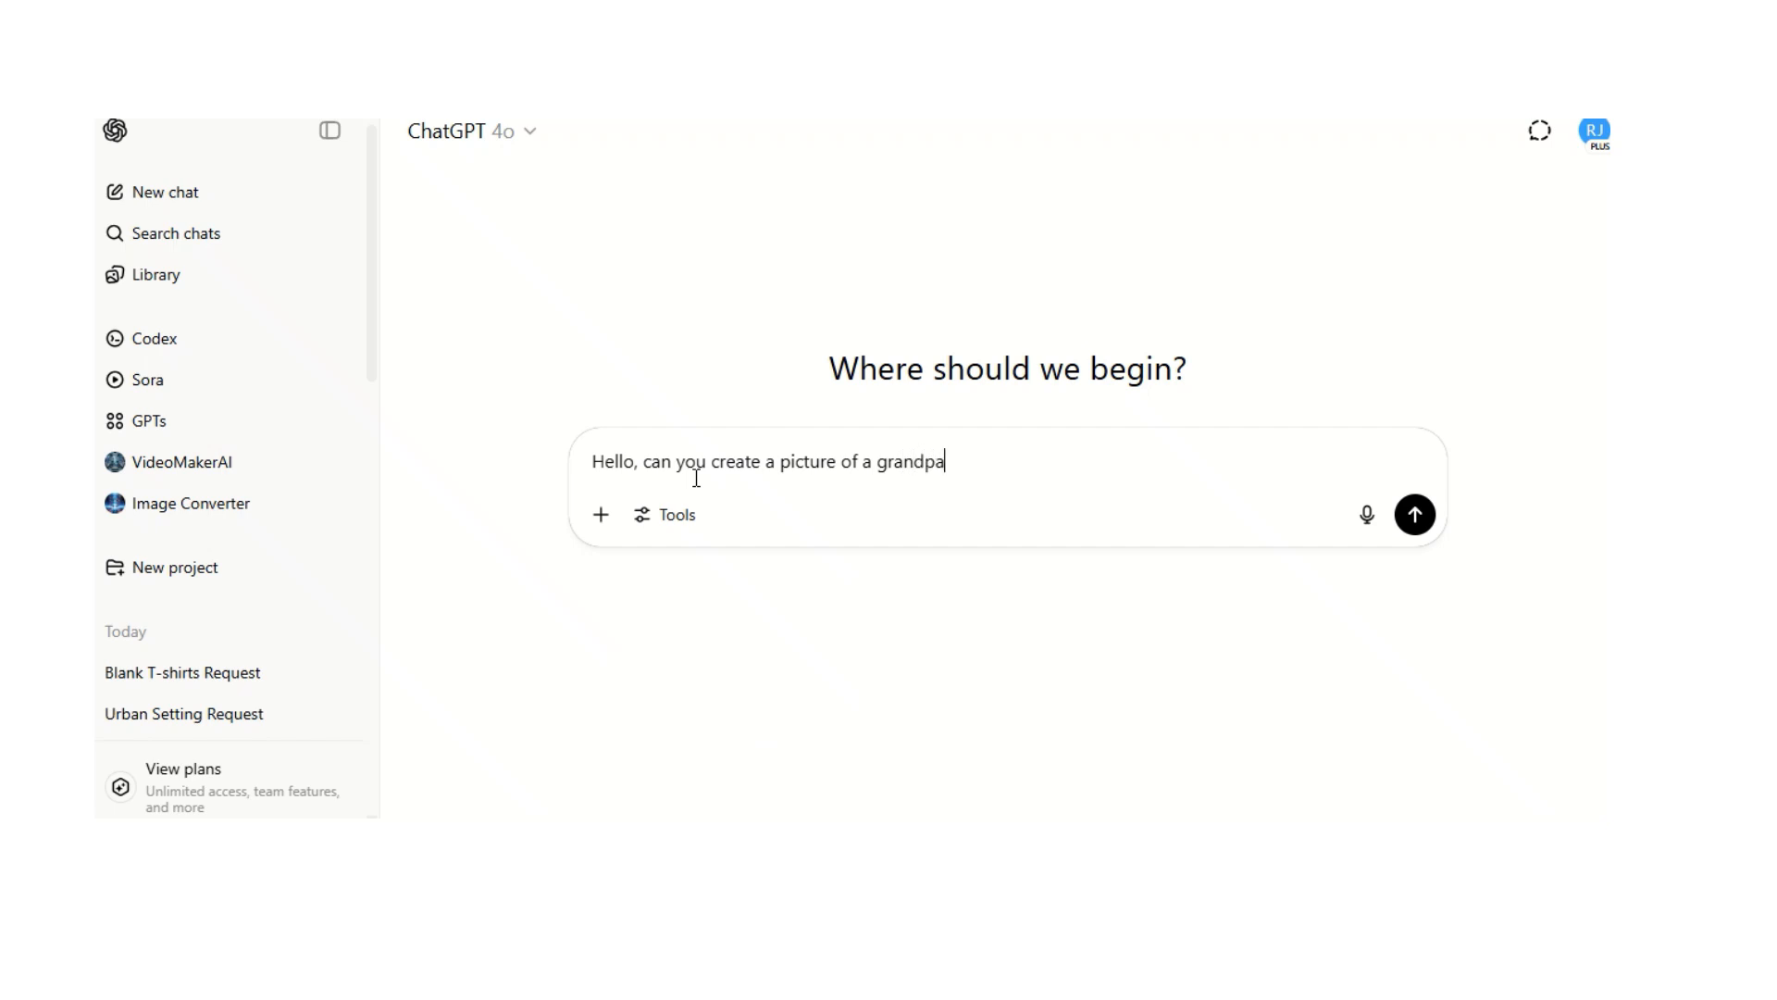
type(".  The")
type(" grandpa is A")
type("Fri")
type("-Americ")
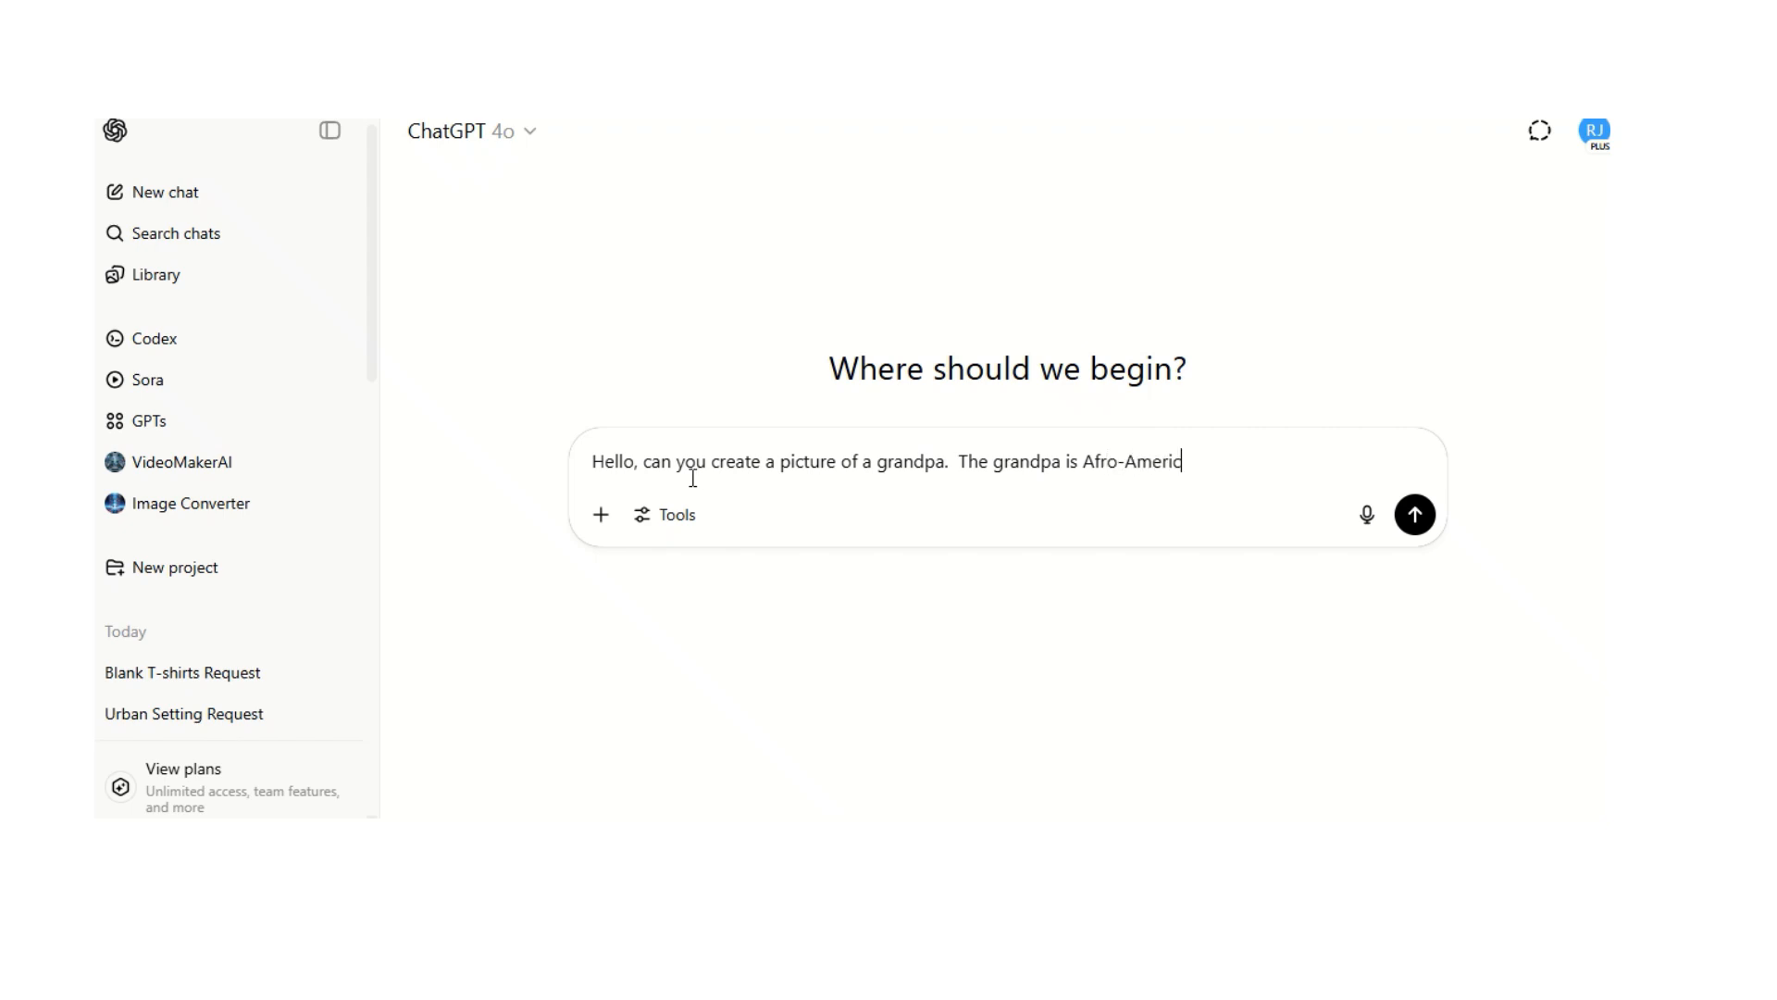
type("an middle age (65")
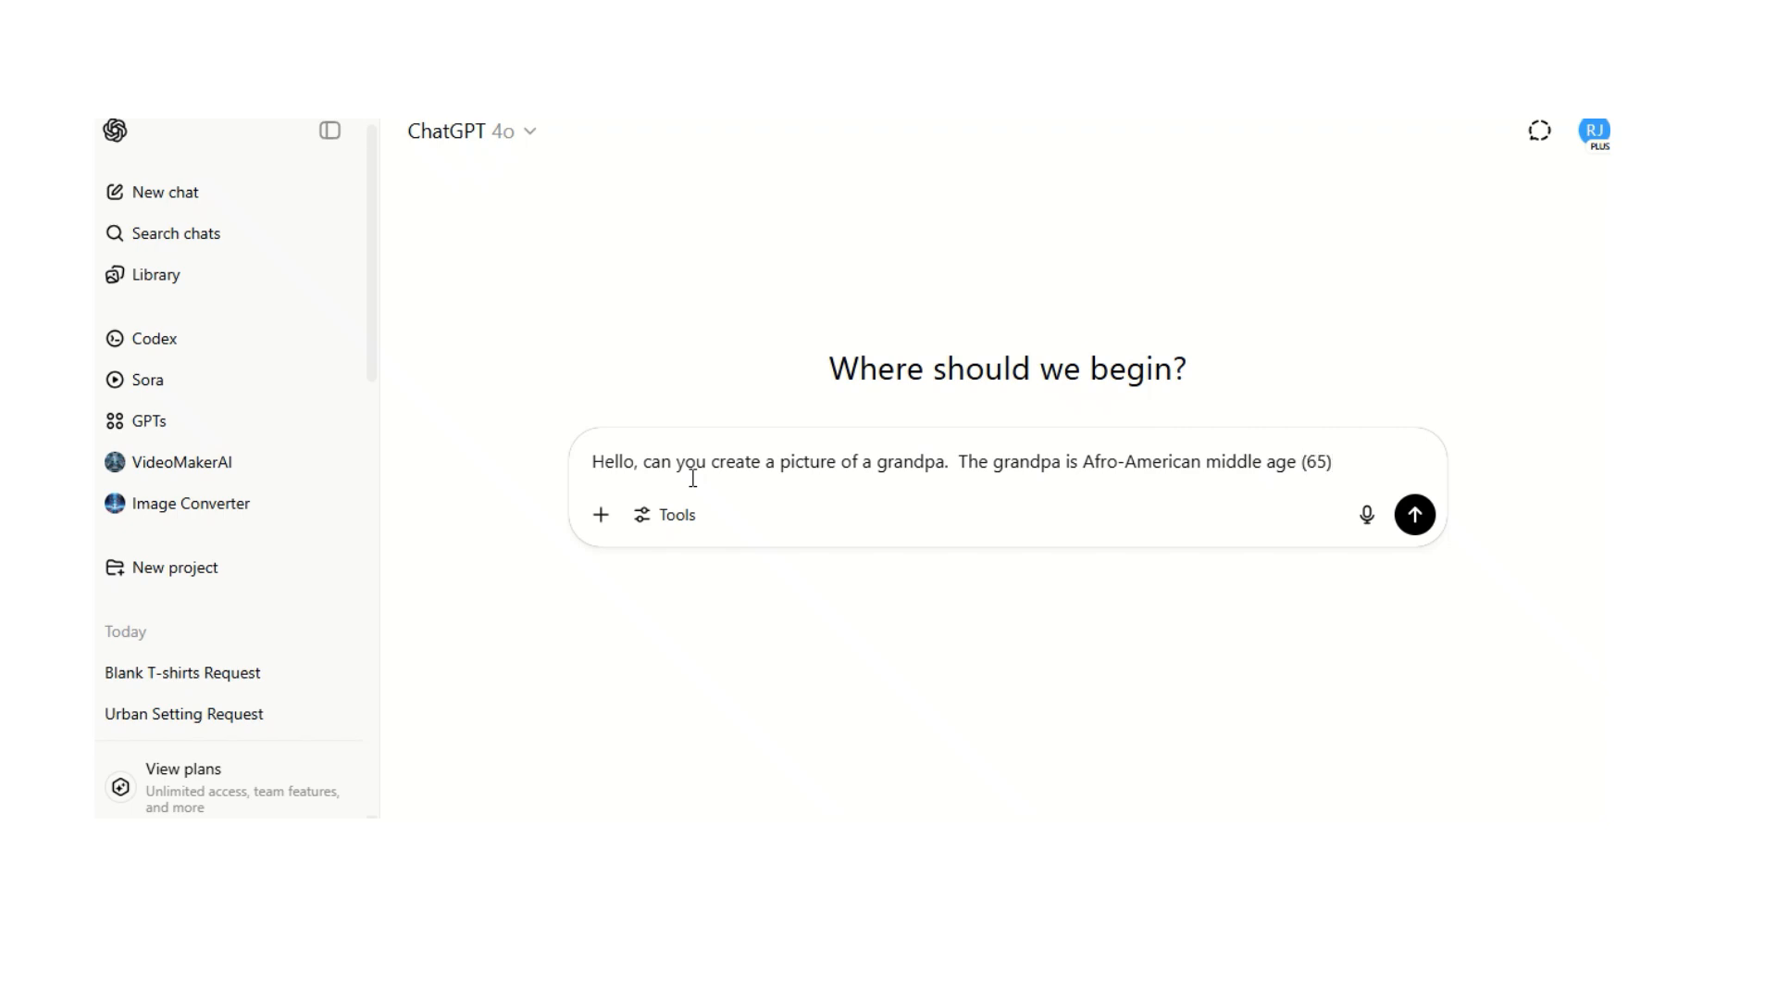
type(") andsitting in a living roo")
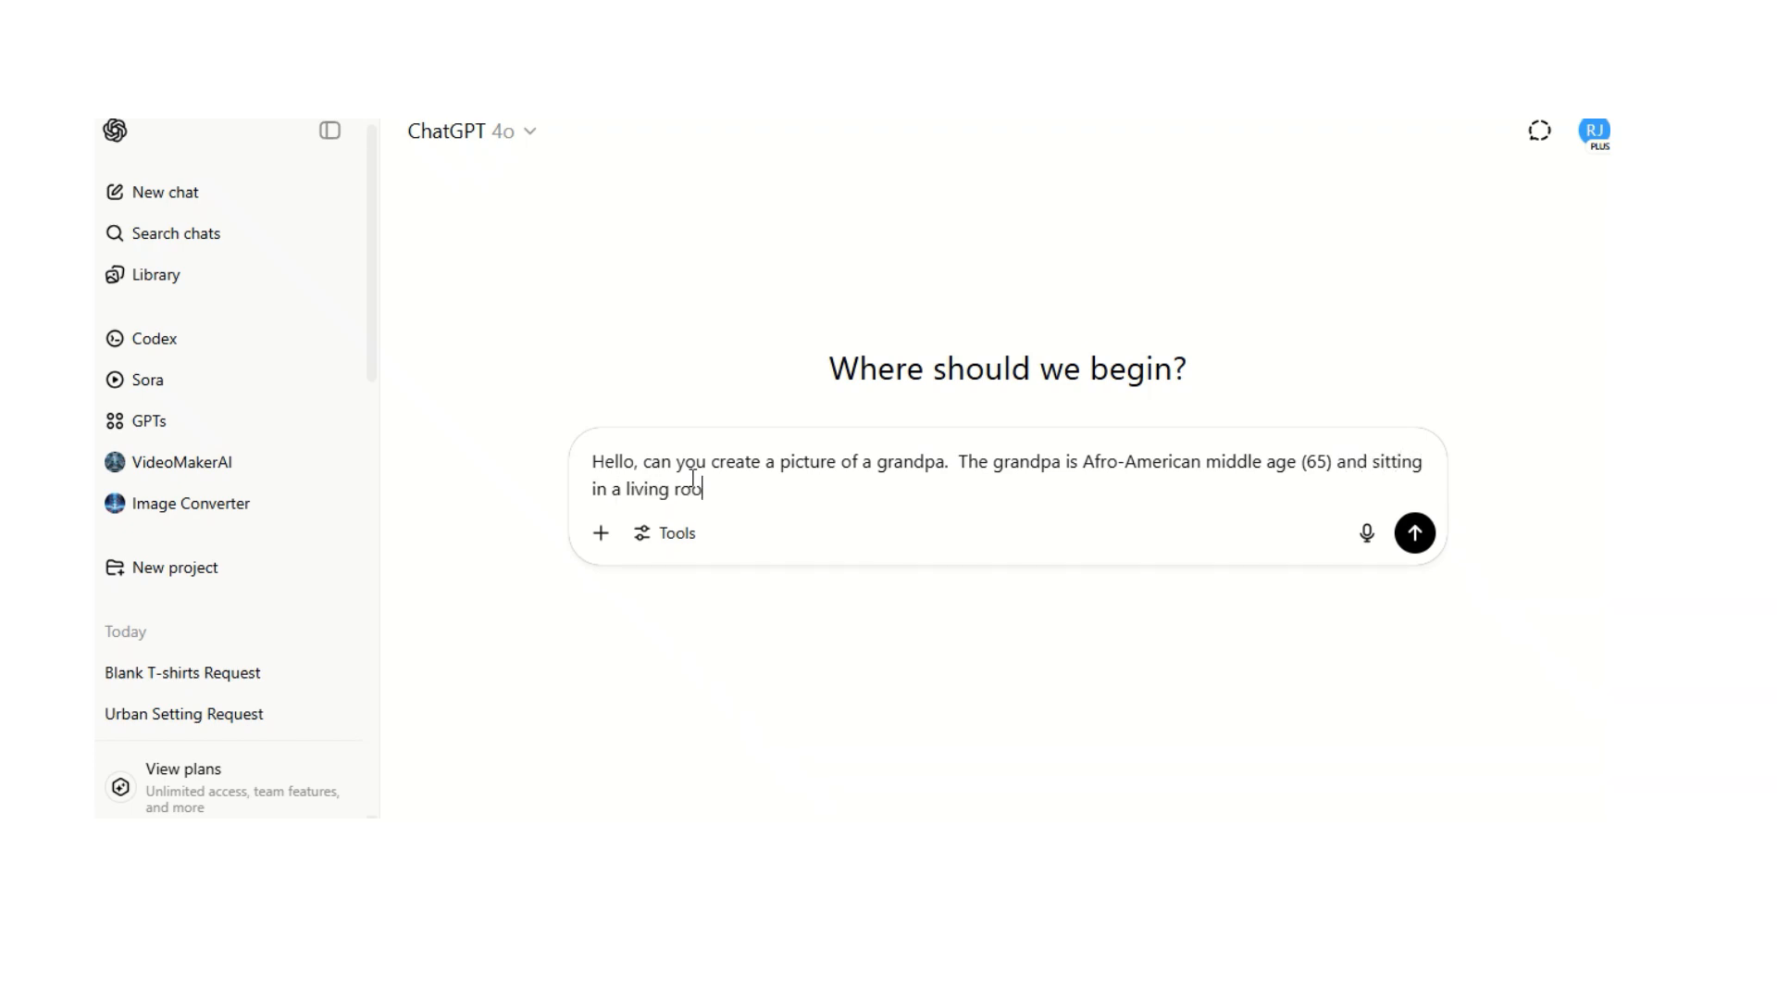
type("m.  The living room has ")
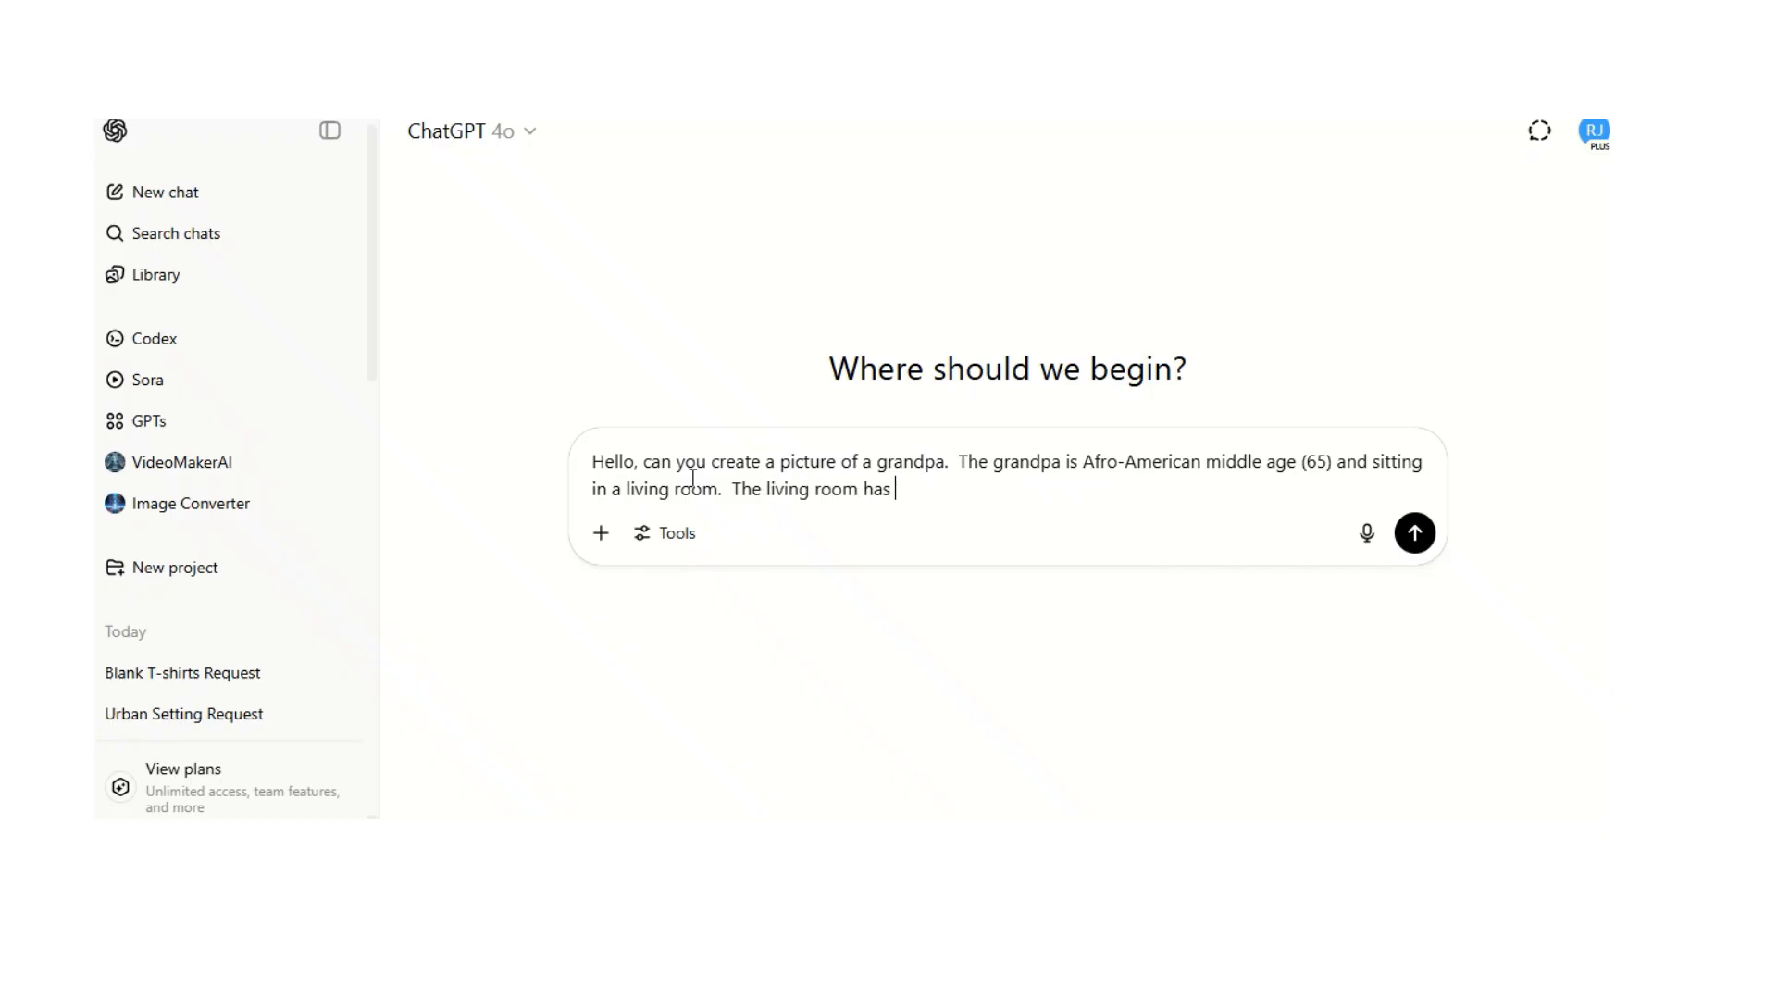
type("blue and gray decor.")
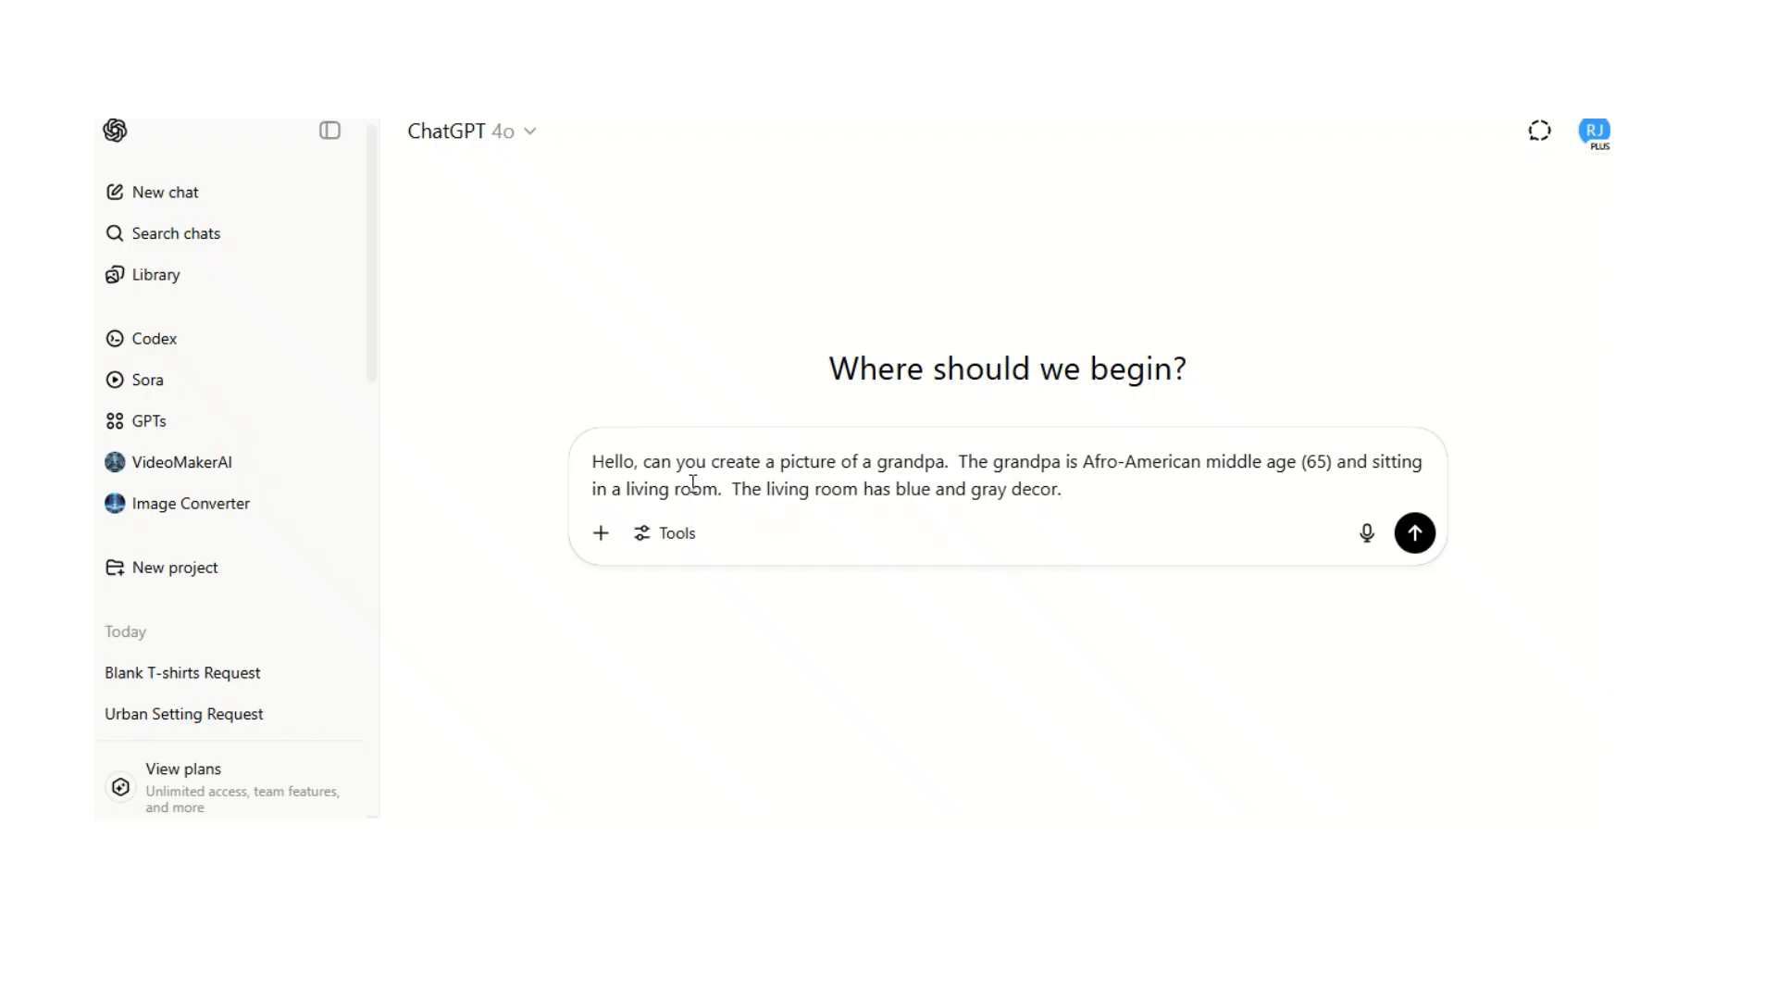
key("Return")
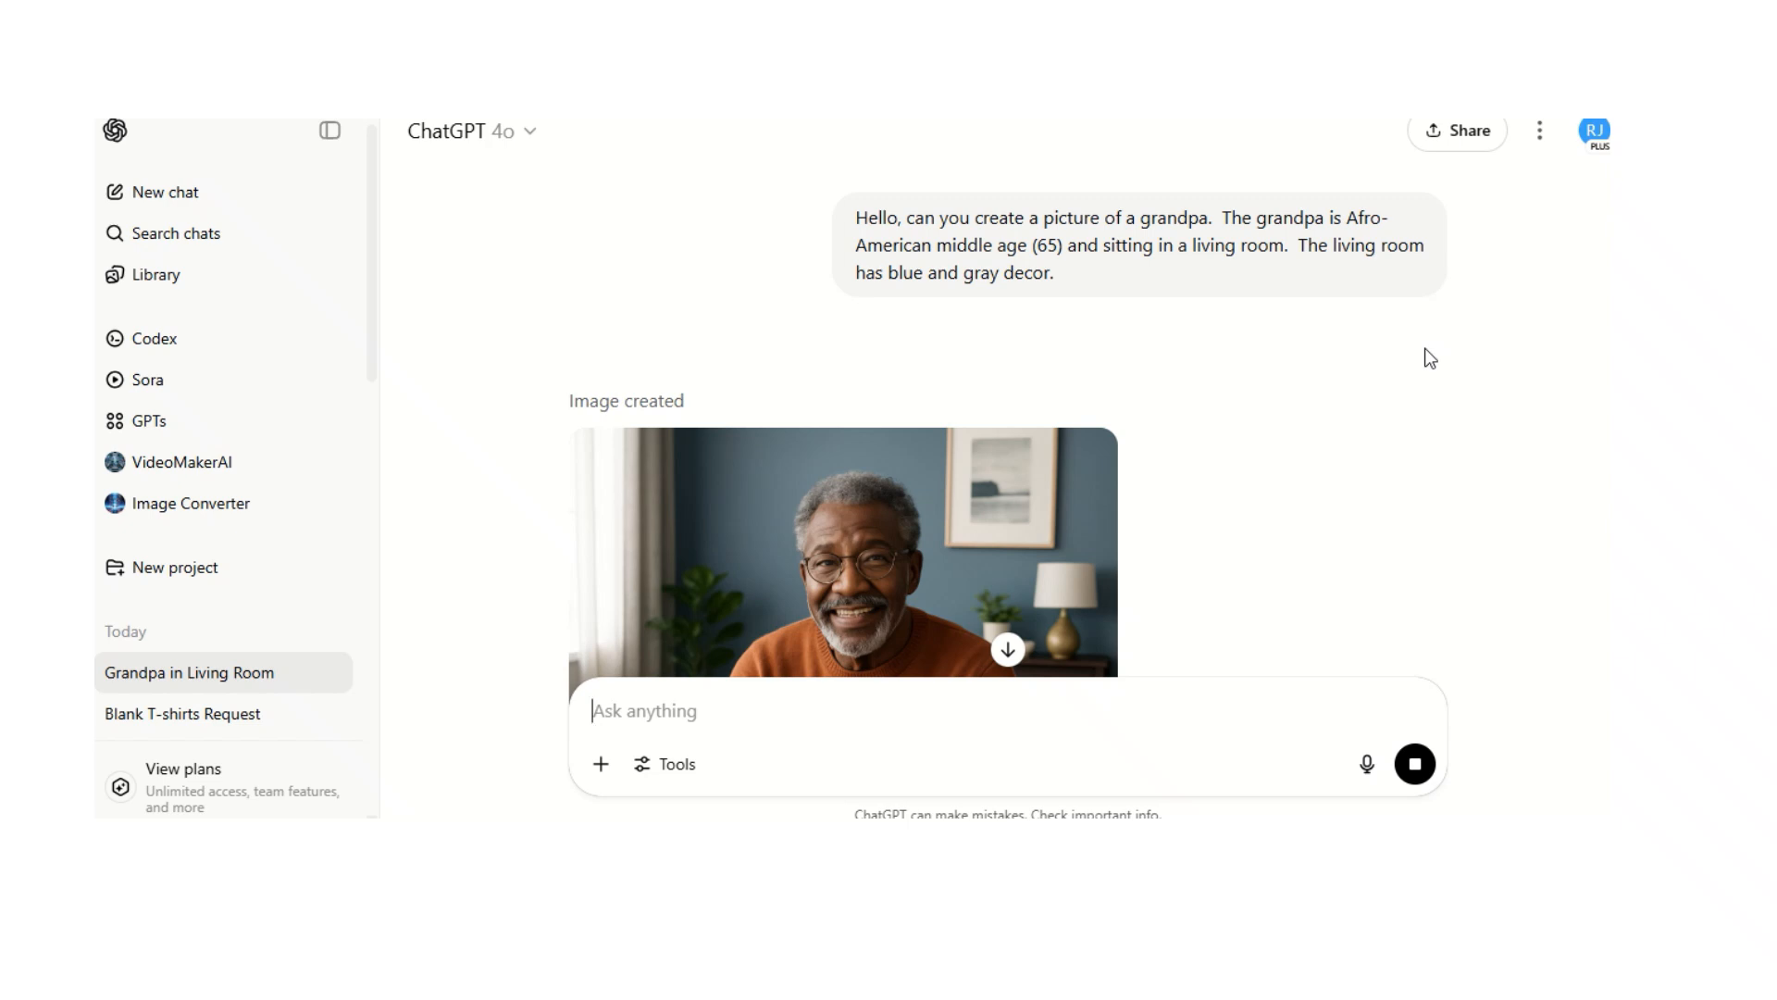
- Rate the generated grandpa image as good and download it
scroll(1430, 359, "down", 3)
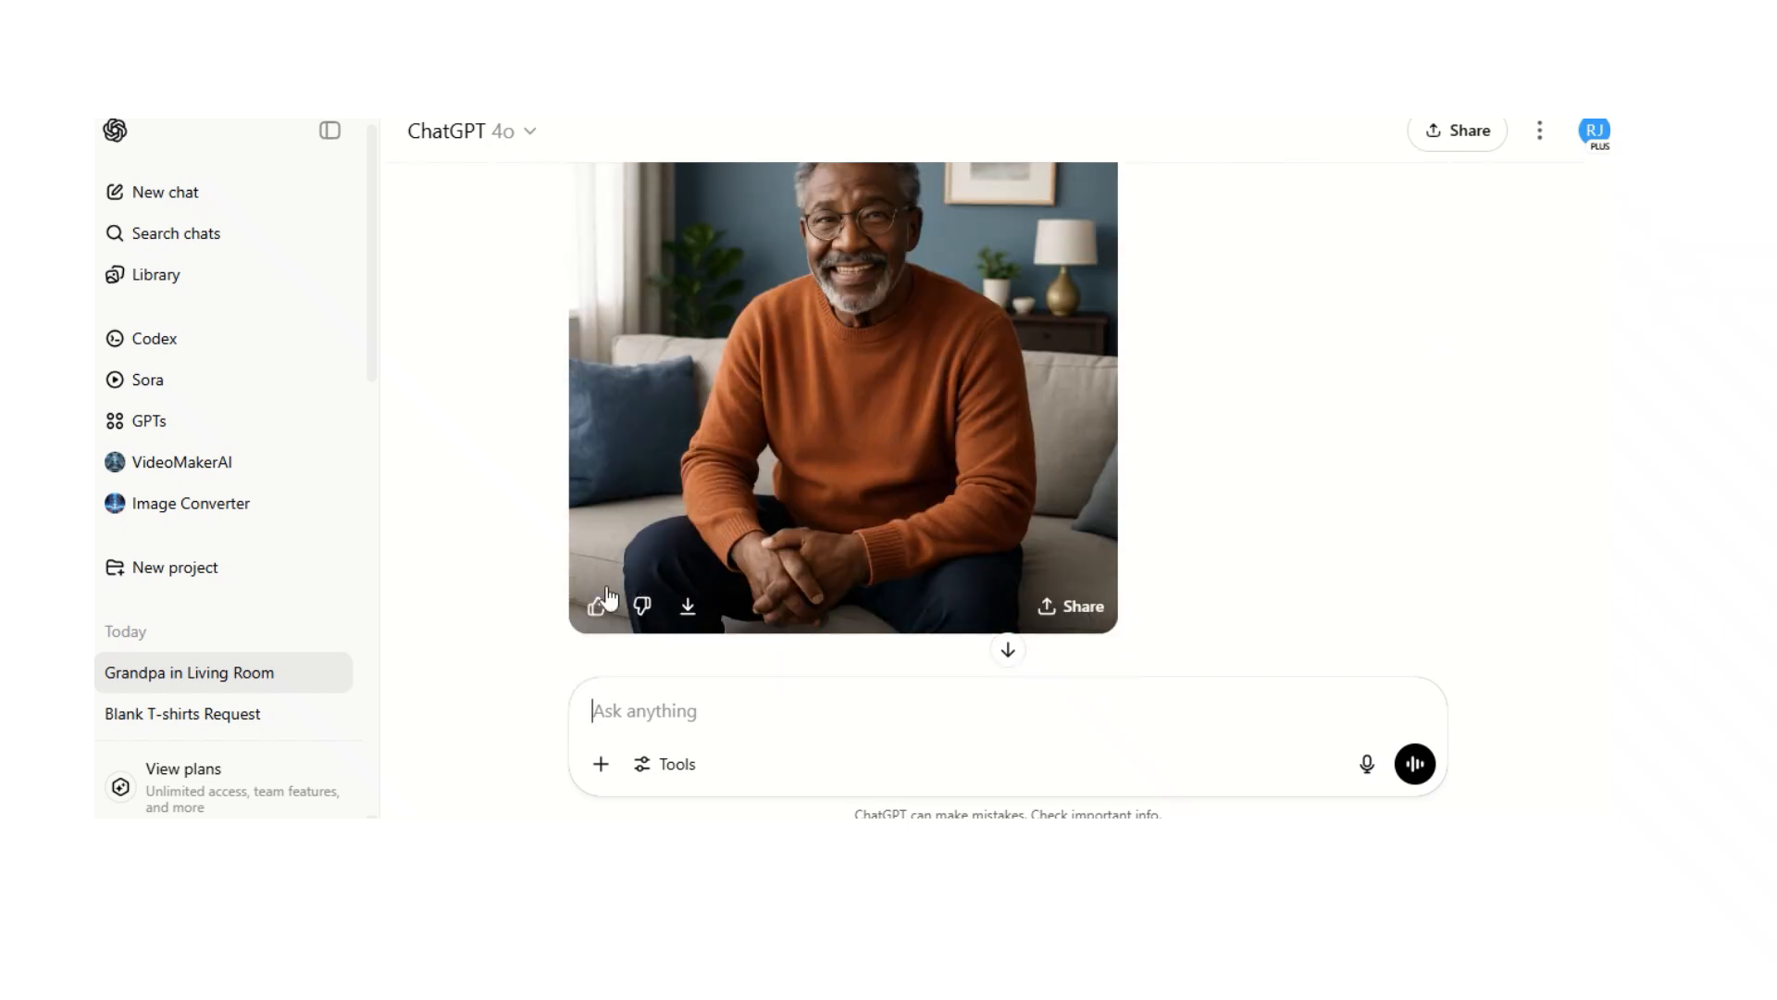
left_click(599, 603)
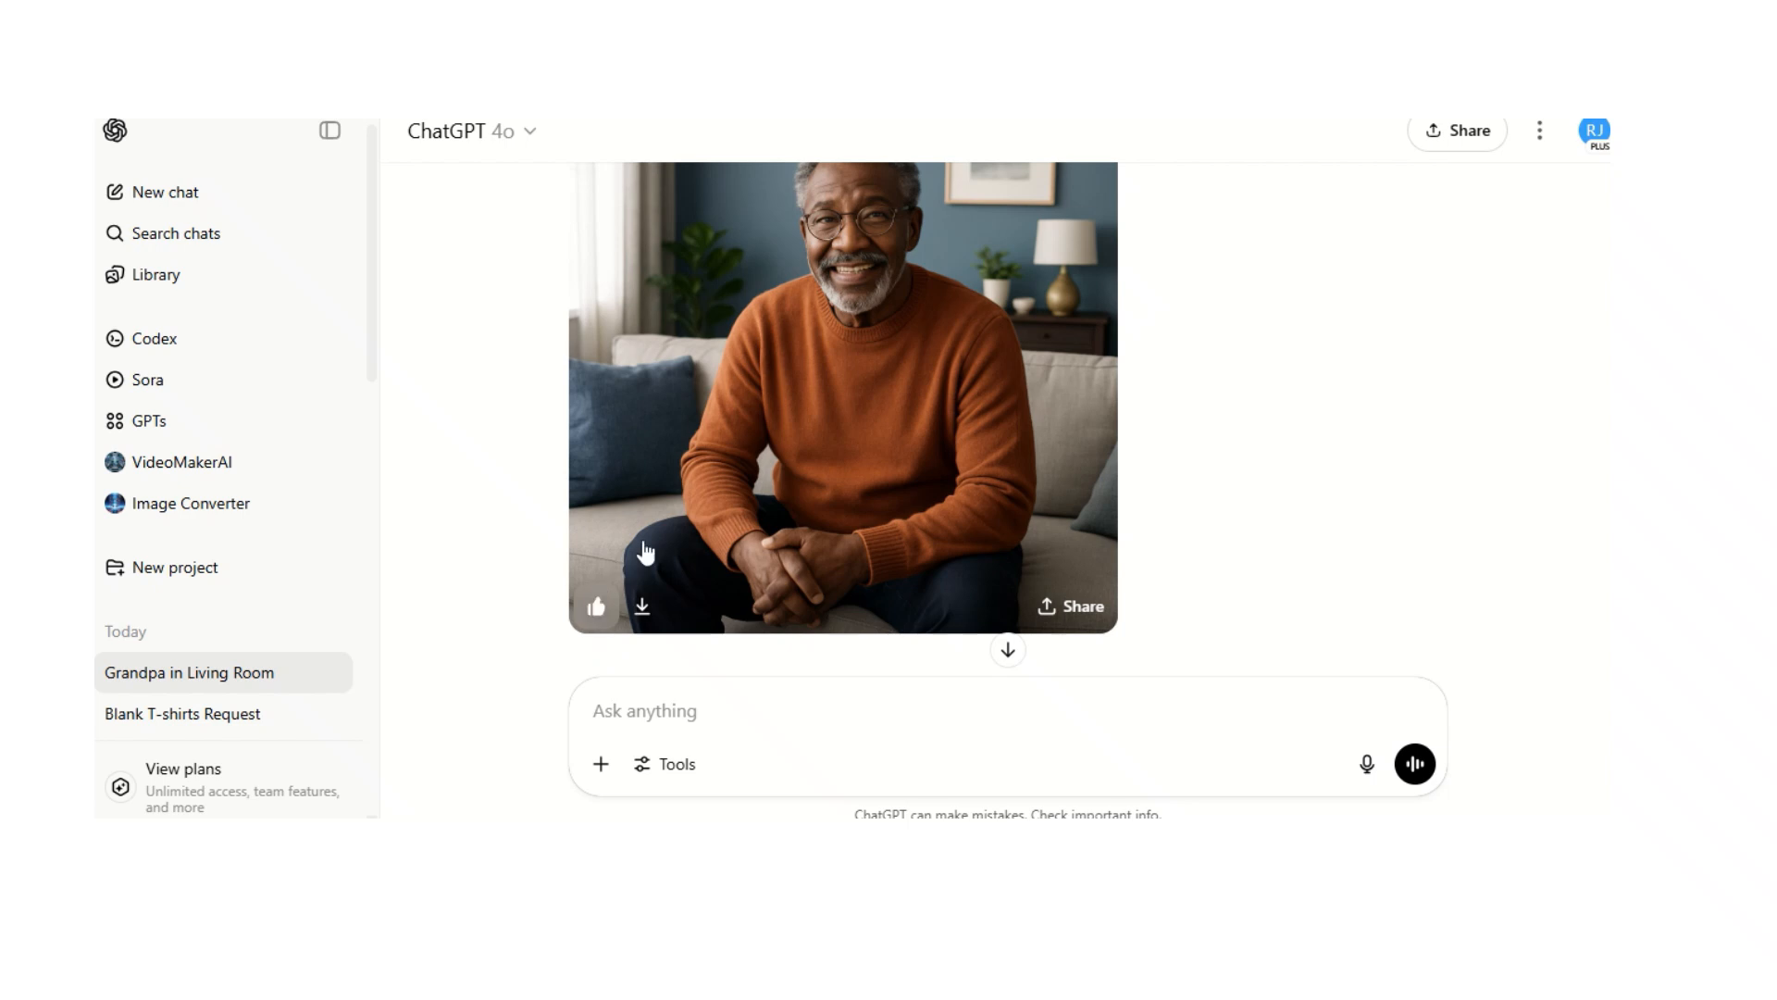
left_click(651, 606)
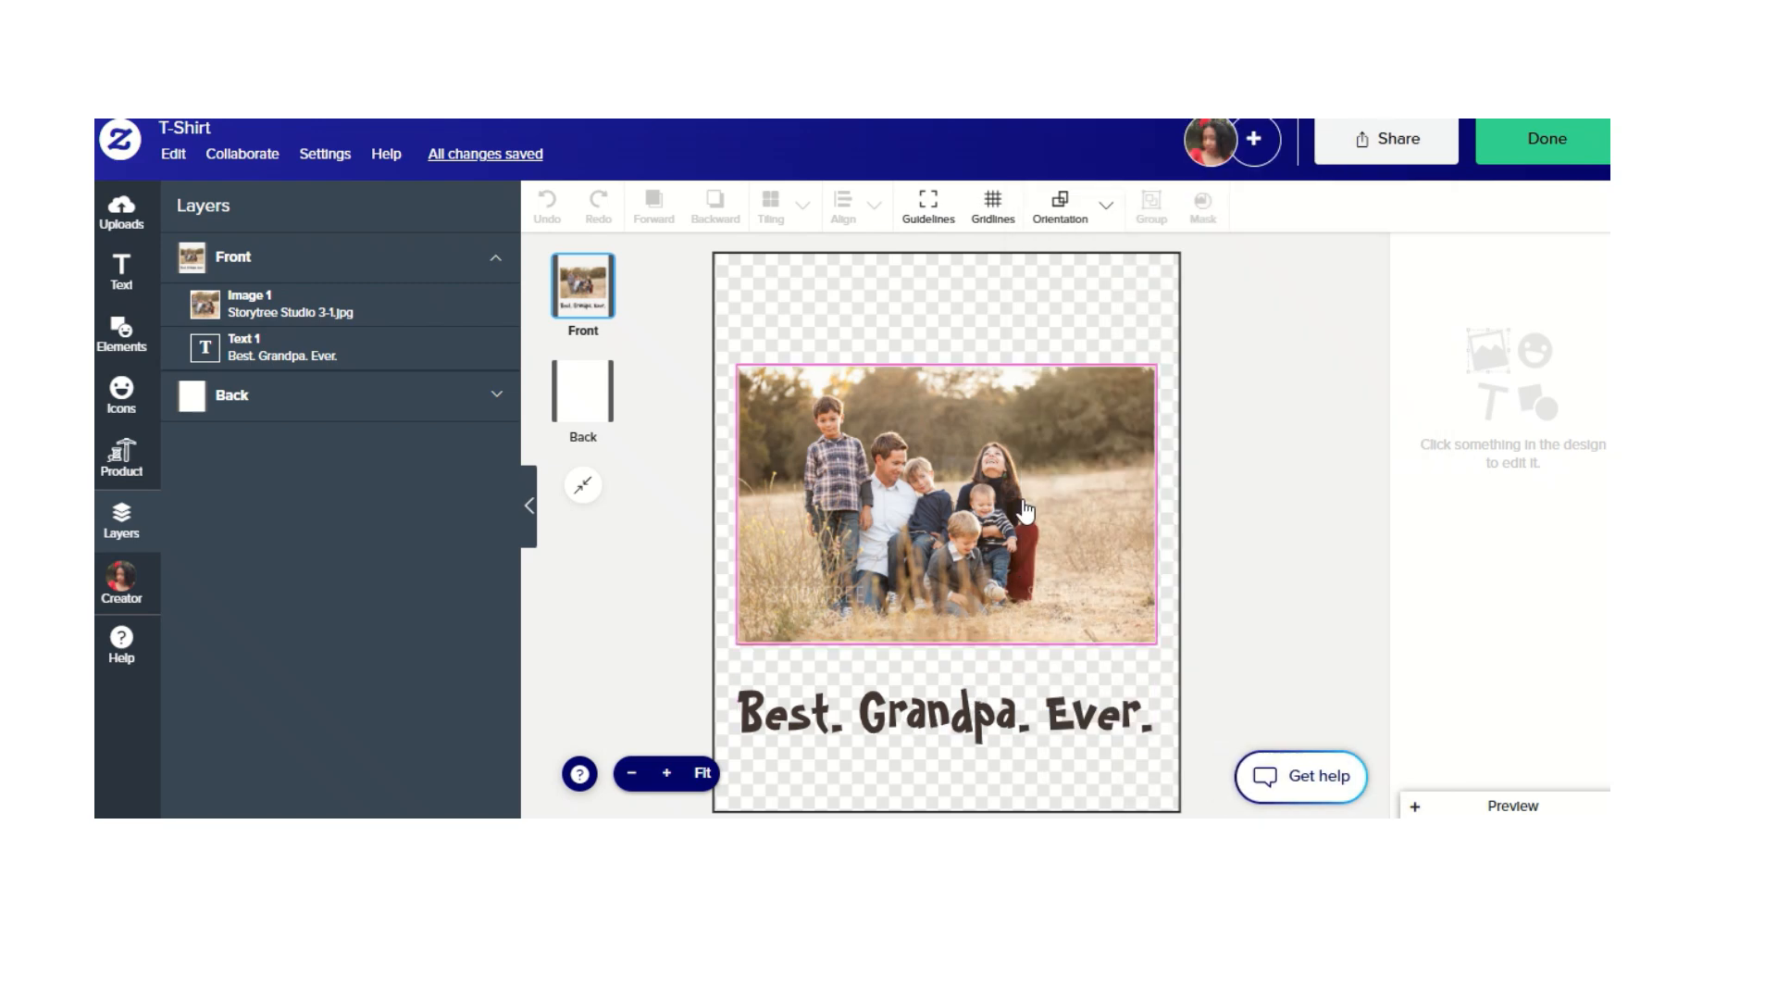
- In the Zazzle T-shirt design, replace the family photo by uploading "ChatGPT Image Jun 6, 2025, 09_15_56 AM"
left_click(1022, 498)
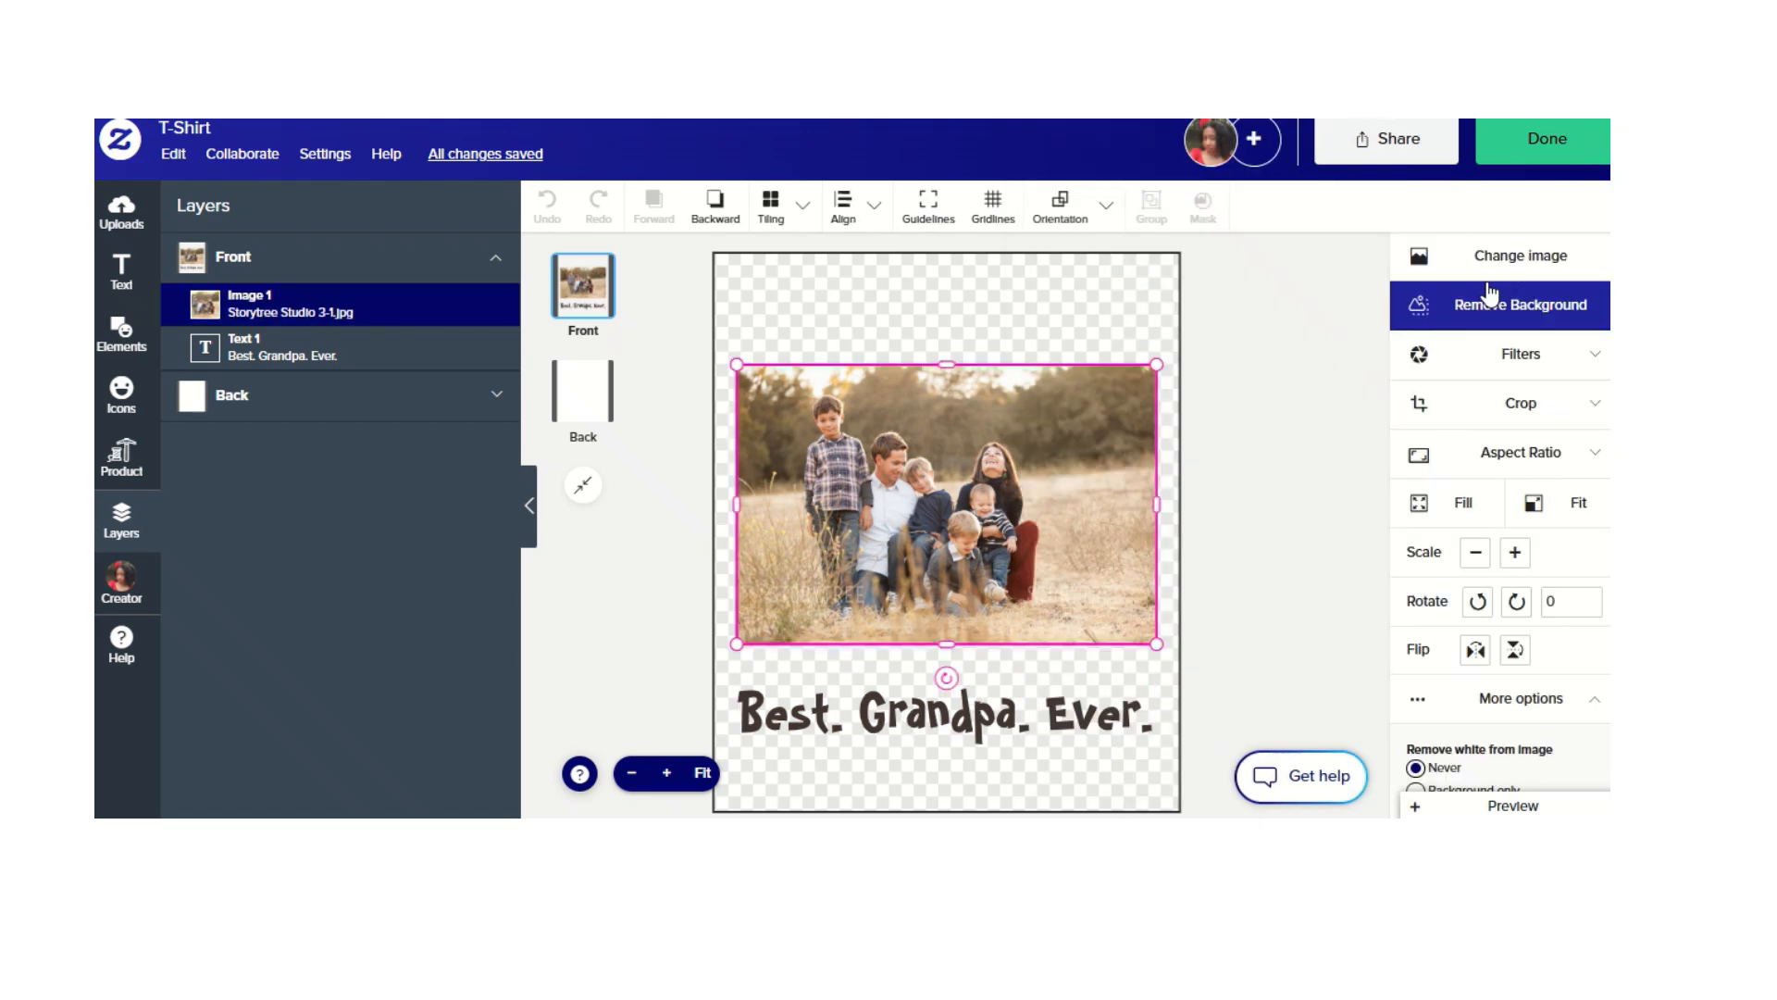
left_click(1509, 255)
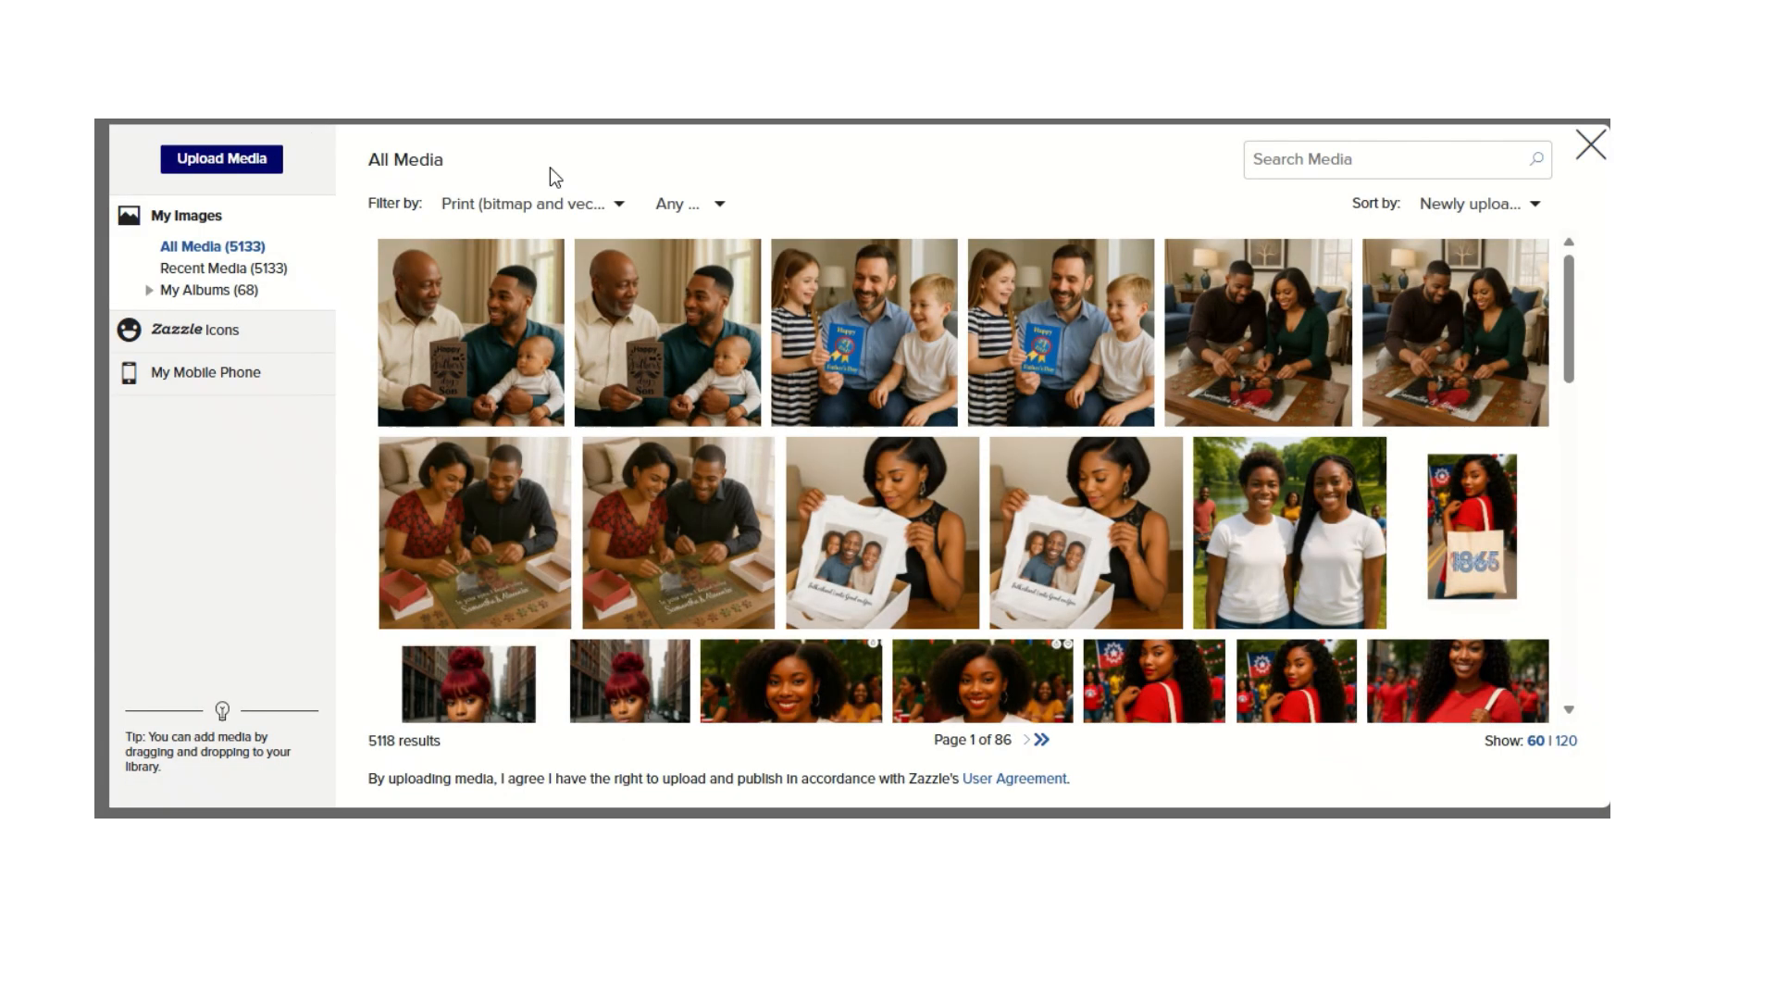
left_click(206, 165)
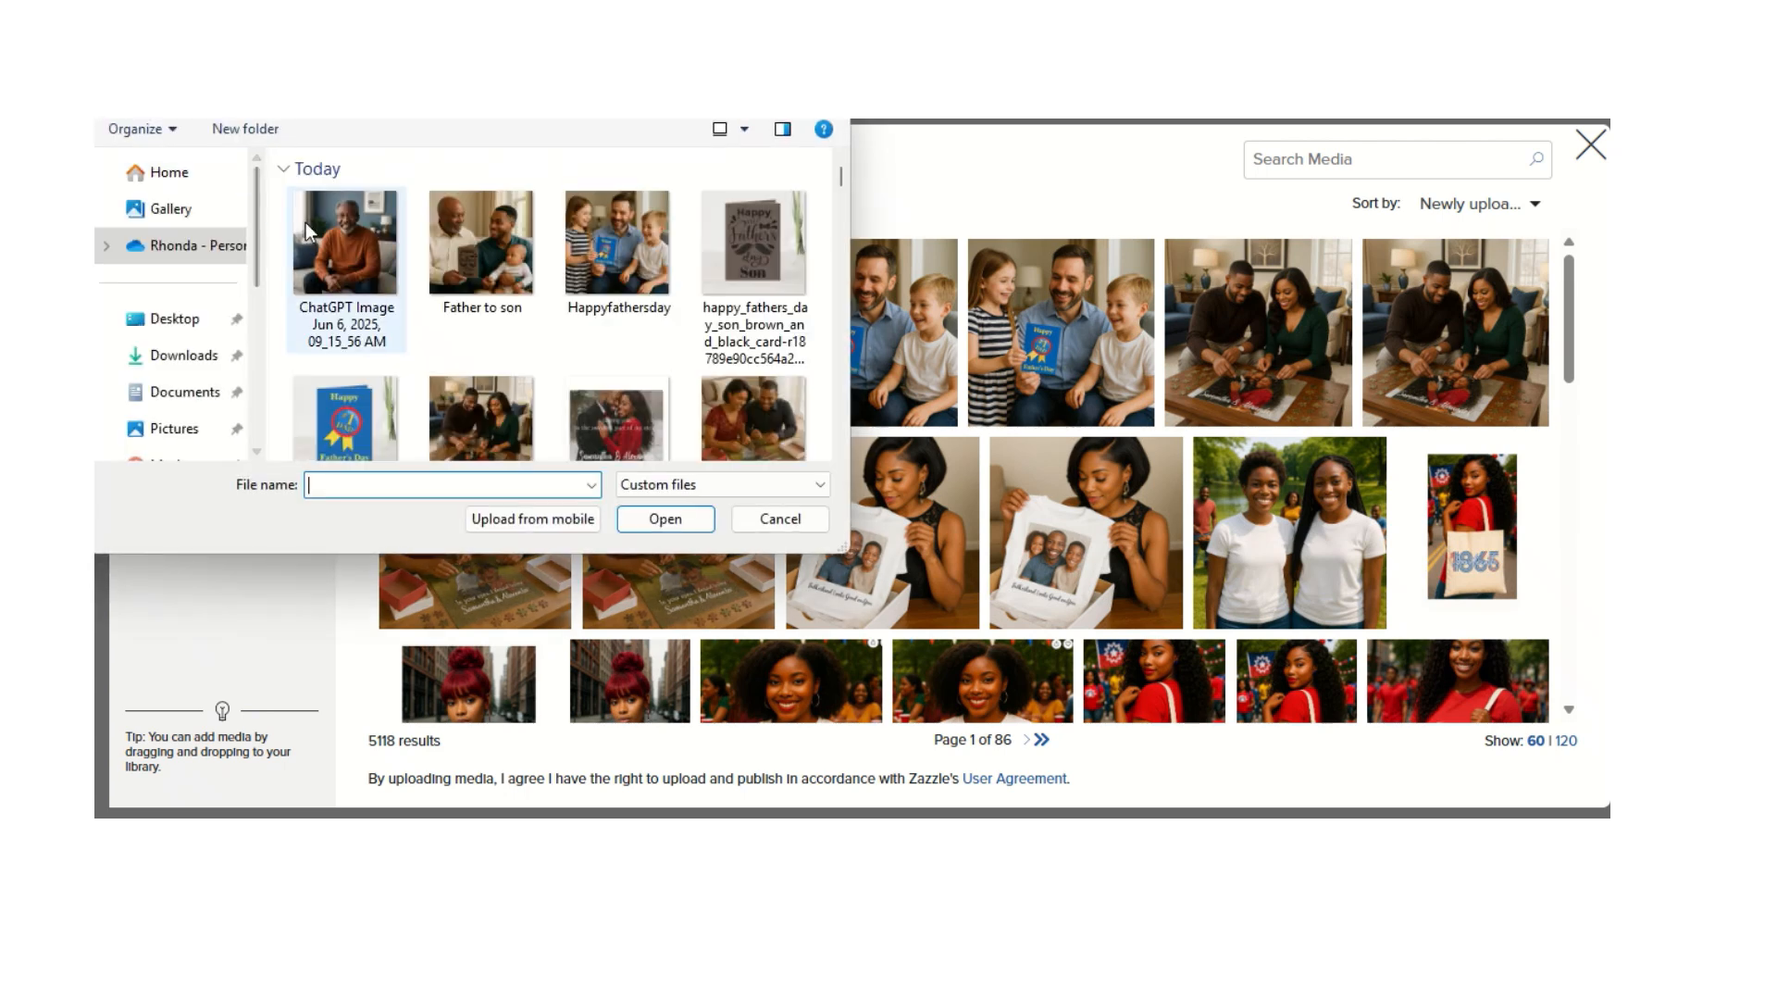
left_click(344, 242)
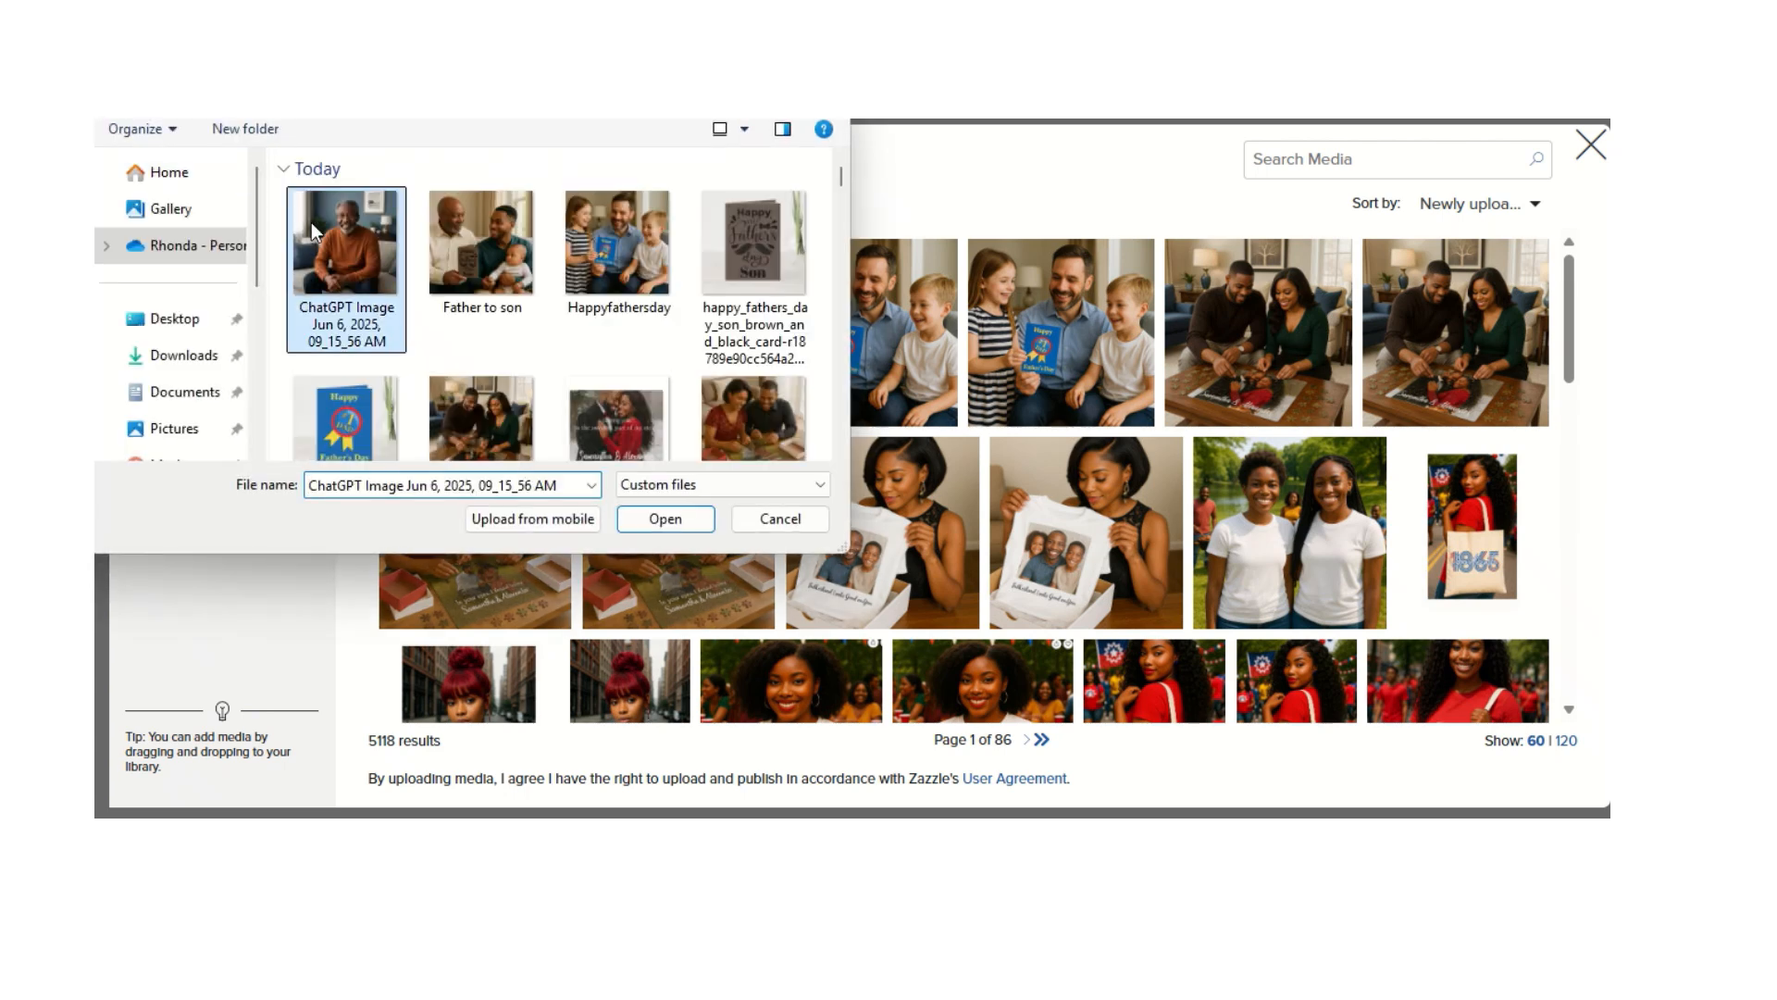
left_click(653, 529)
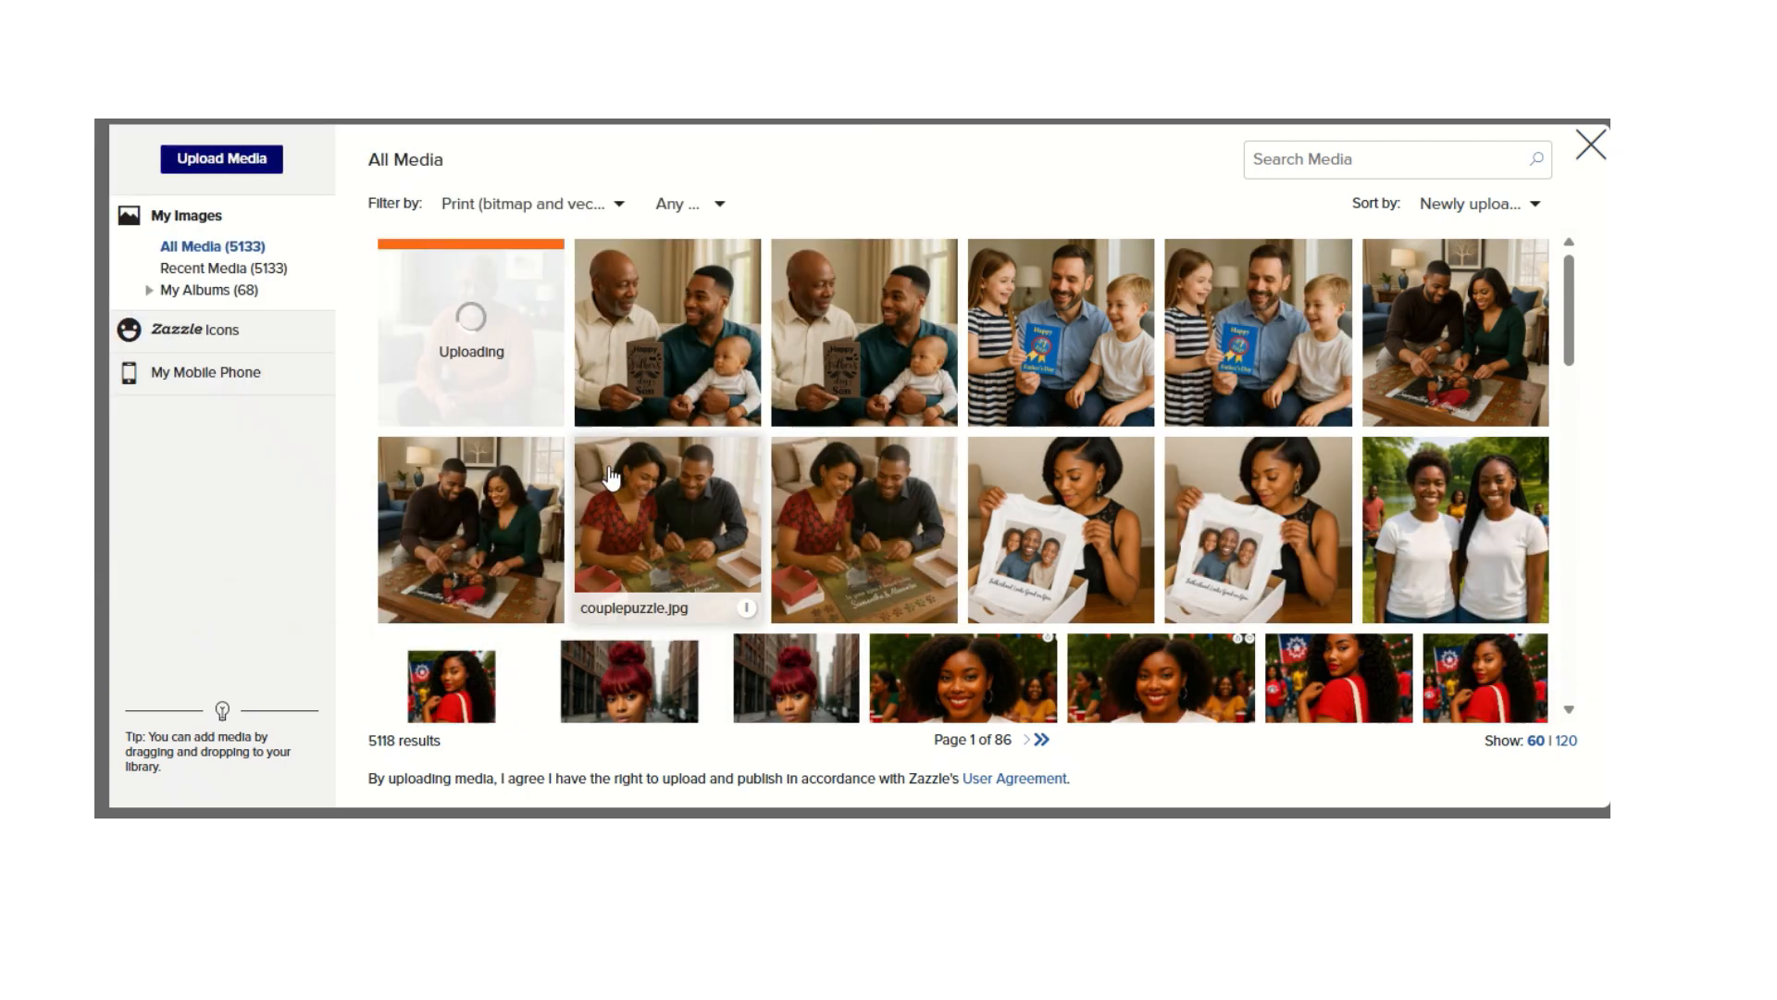
left_click(523, 305)
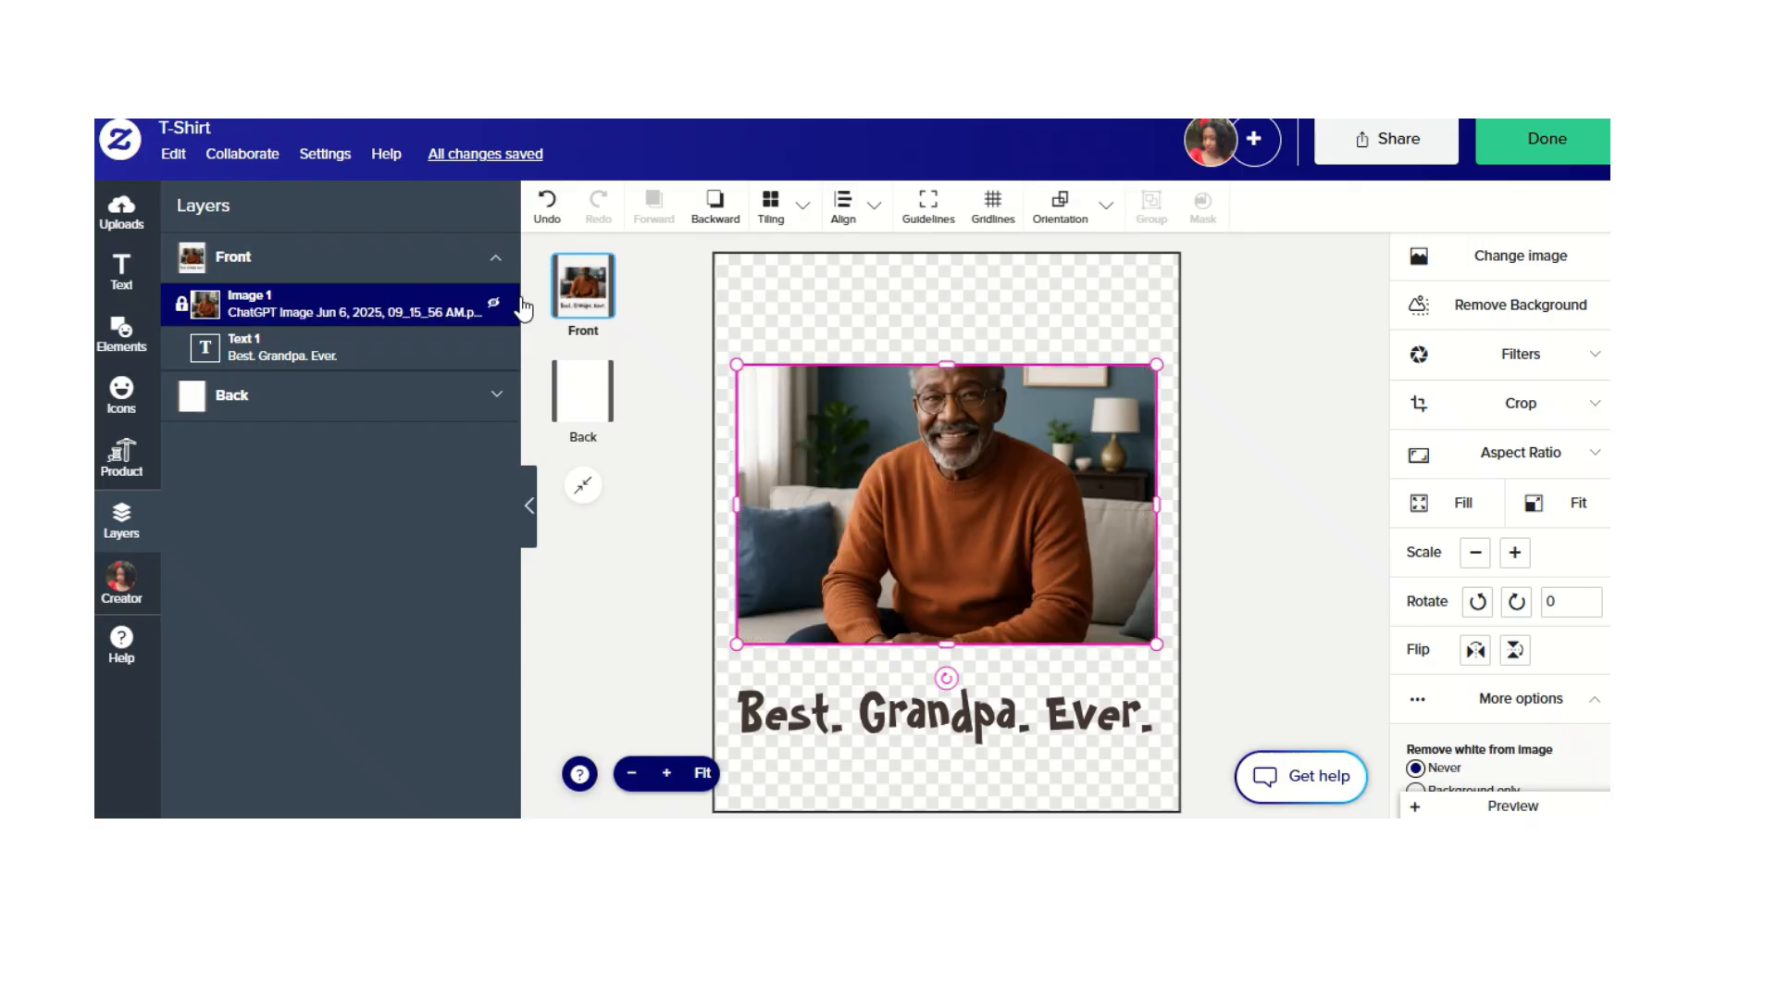
- Extend the grandpa photo's frame upward to include his whole head, and shift the photo down to just above the text
left_click_drag(953, 363, 972, 267)
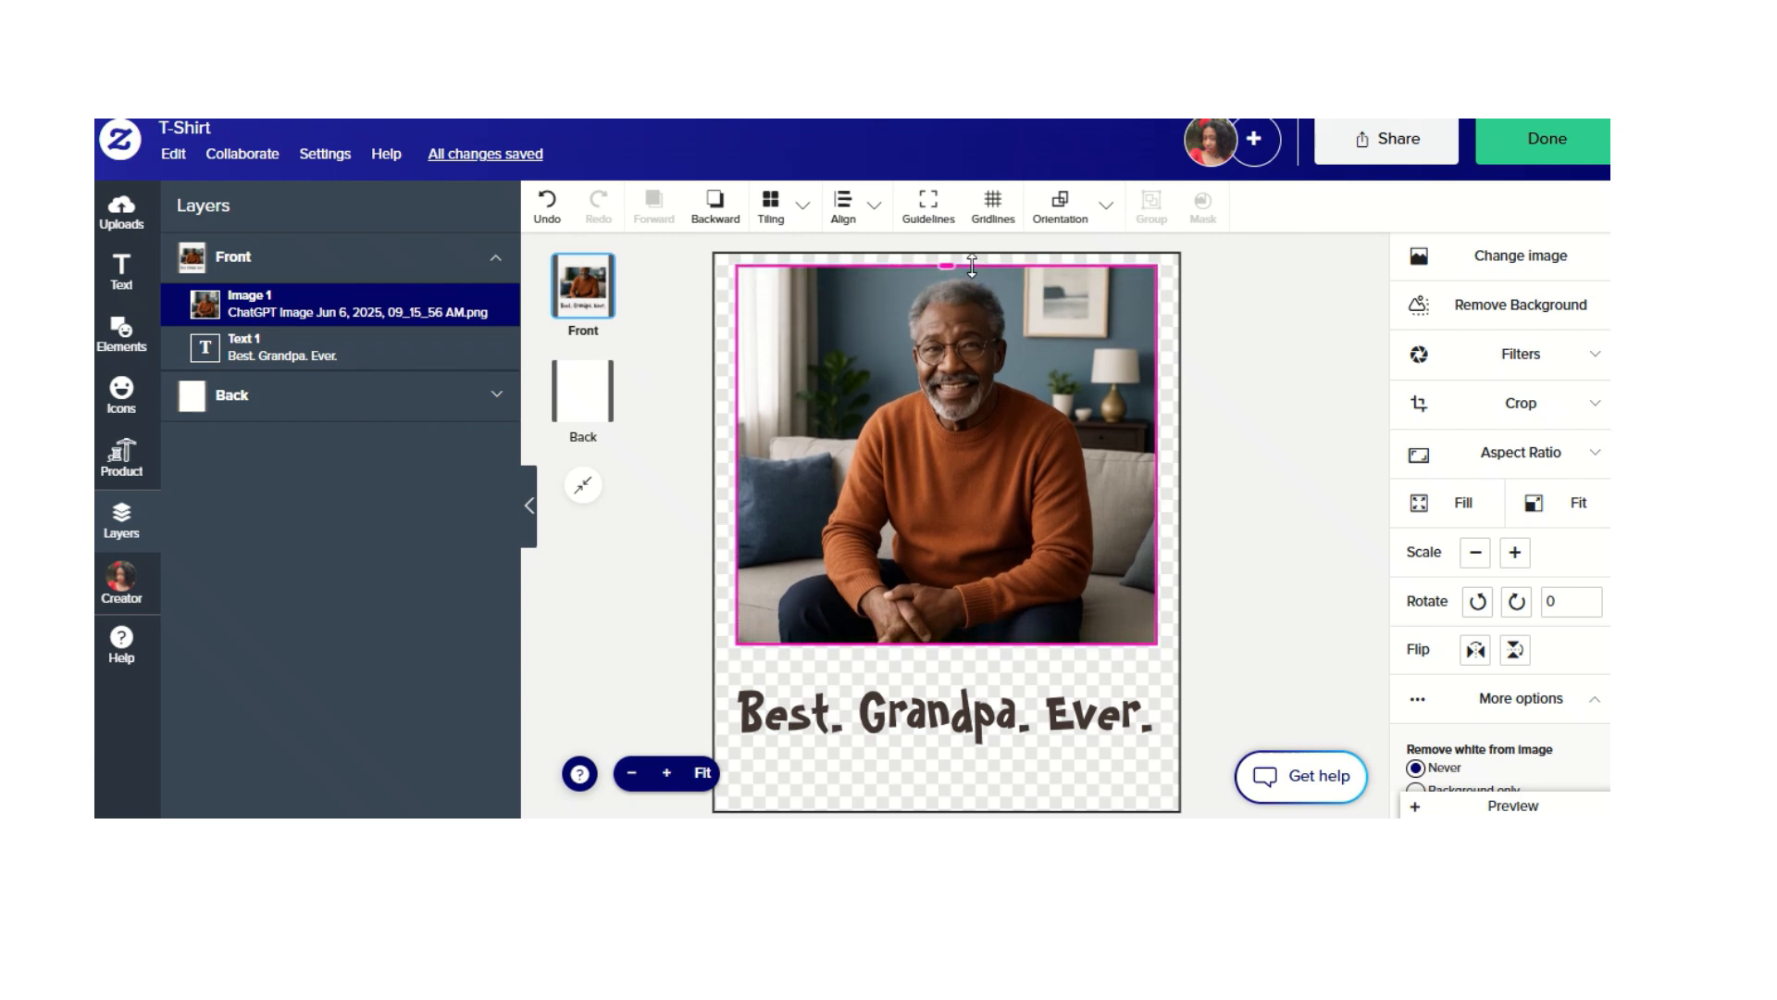
mouse_move(967, 411)
left_mouse_down()
mouse_move(958, 463)
mouse_move(964, 442)
left_mouse_up()
- Recolor the "Best. Grandpa. Ever." text to #1B262C, sampled from a dark area of the photo
left_click(987, 728)
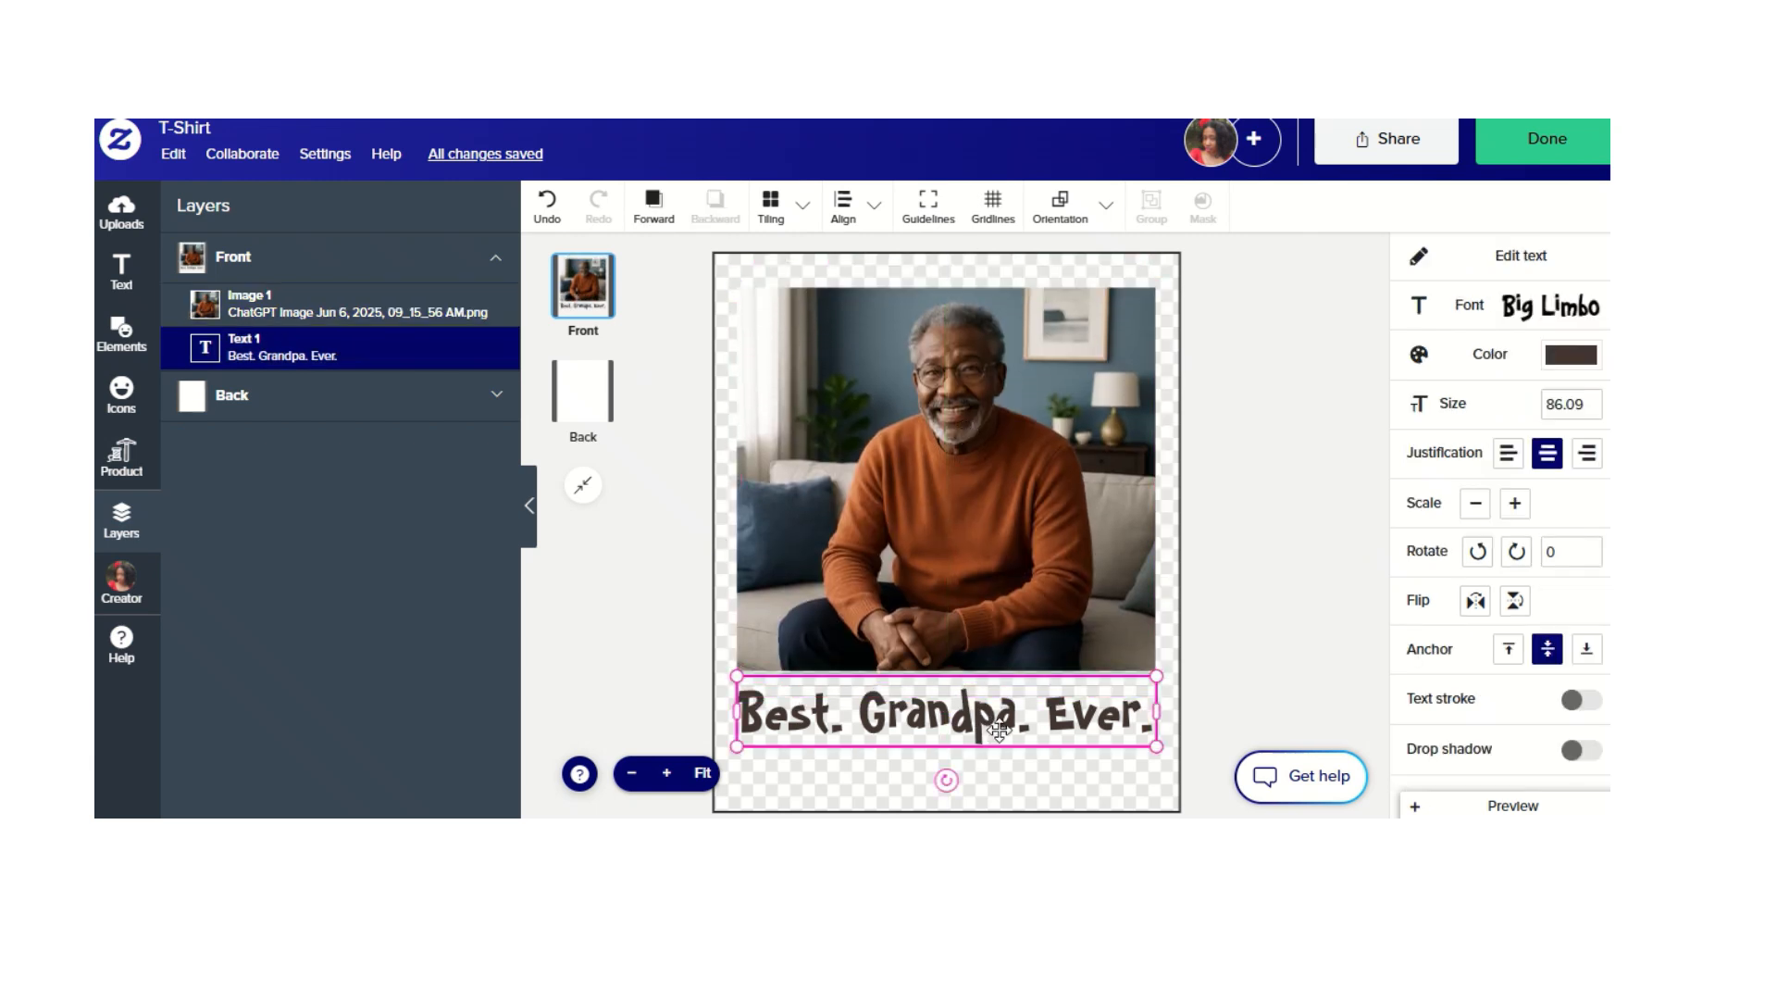
left_click(1588, 355)
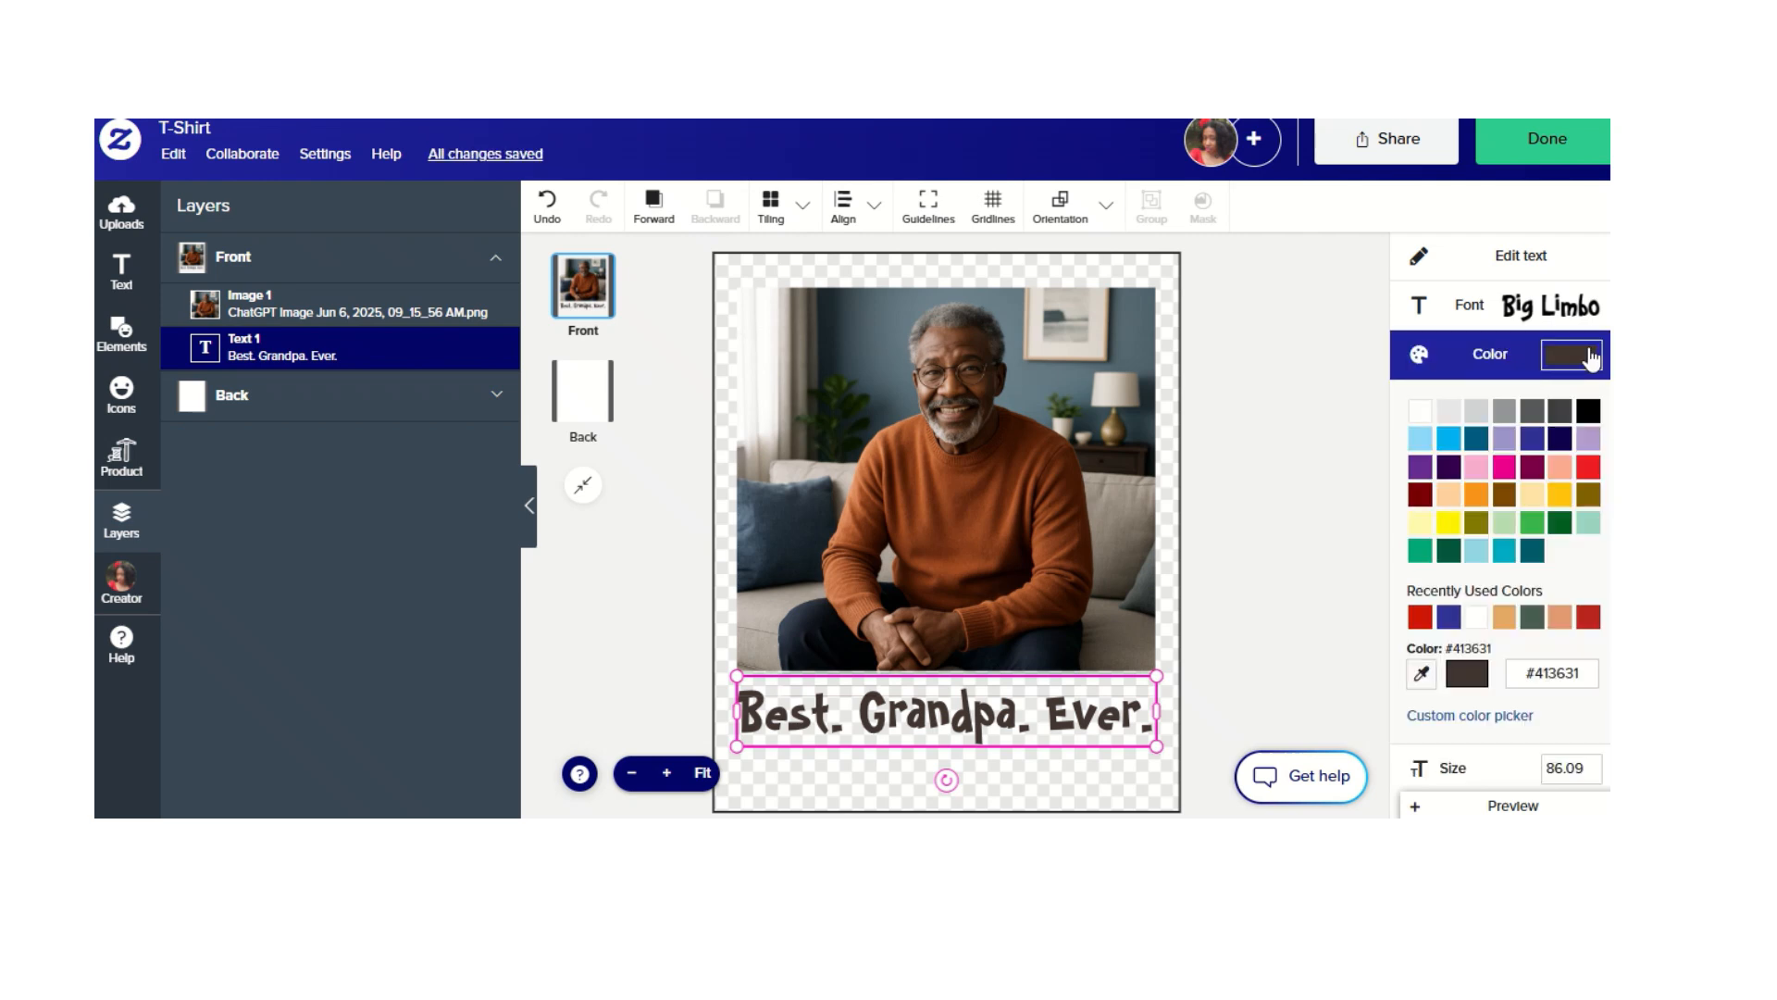
left_click(1422, 674)
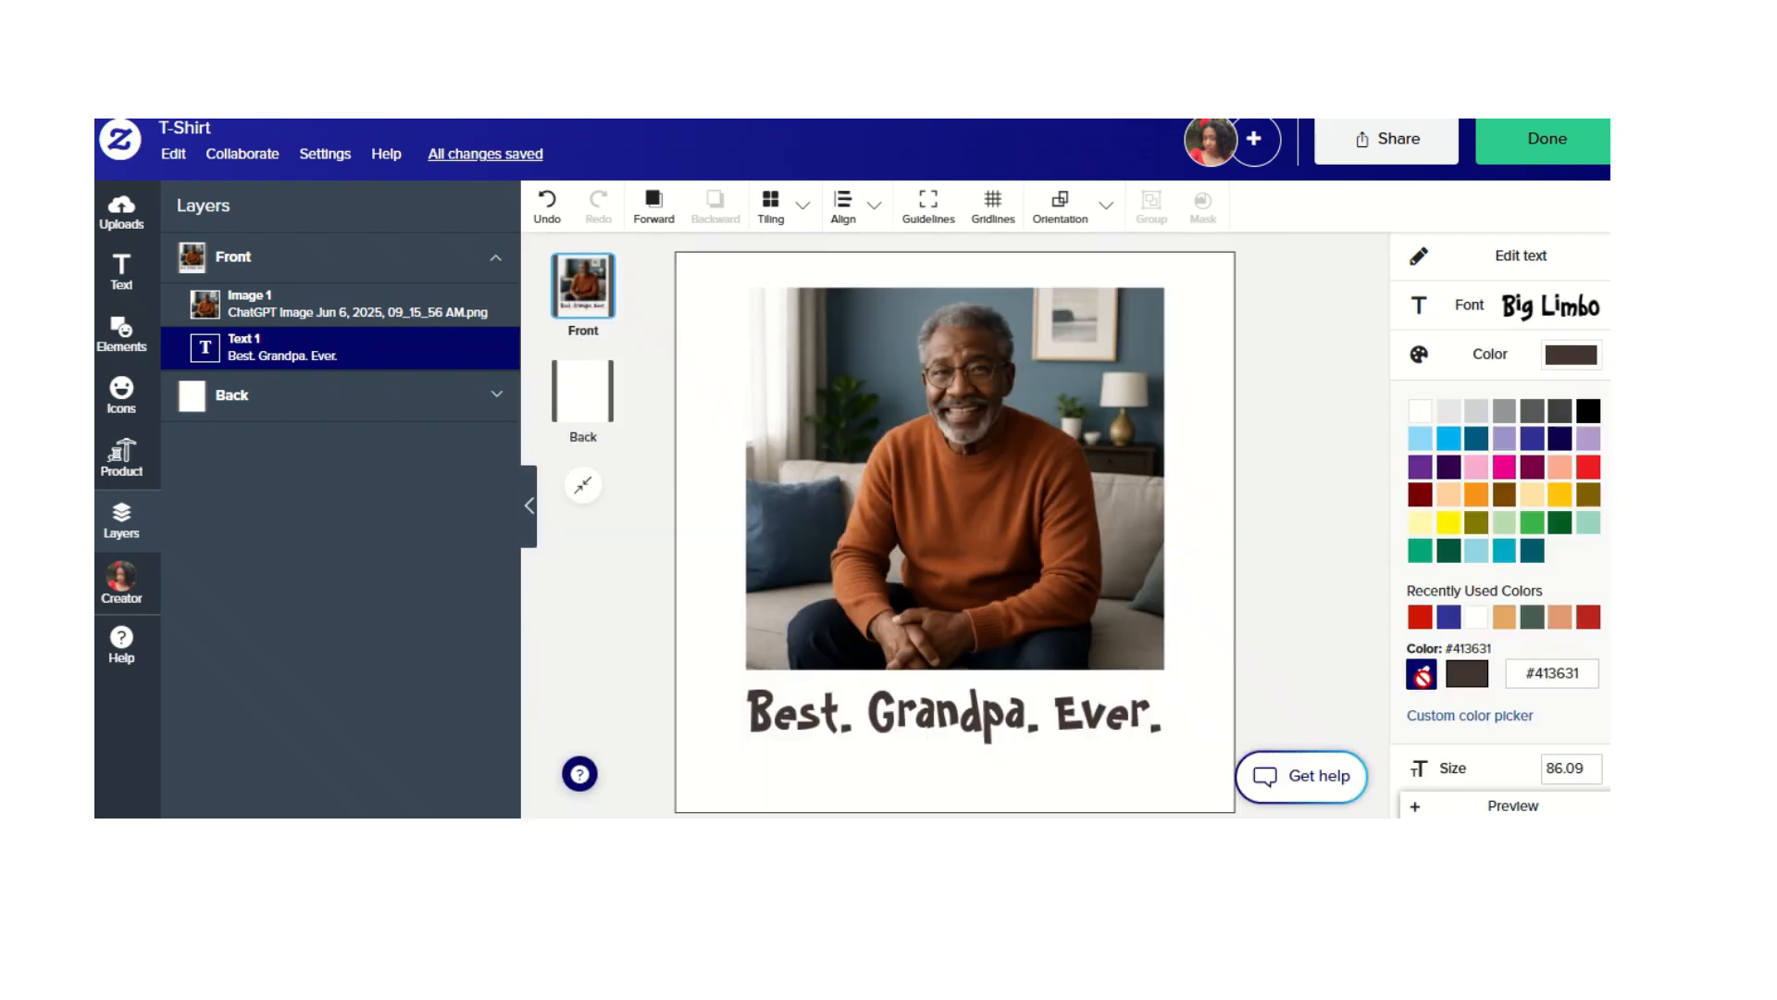
left_click(813, 516)
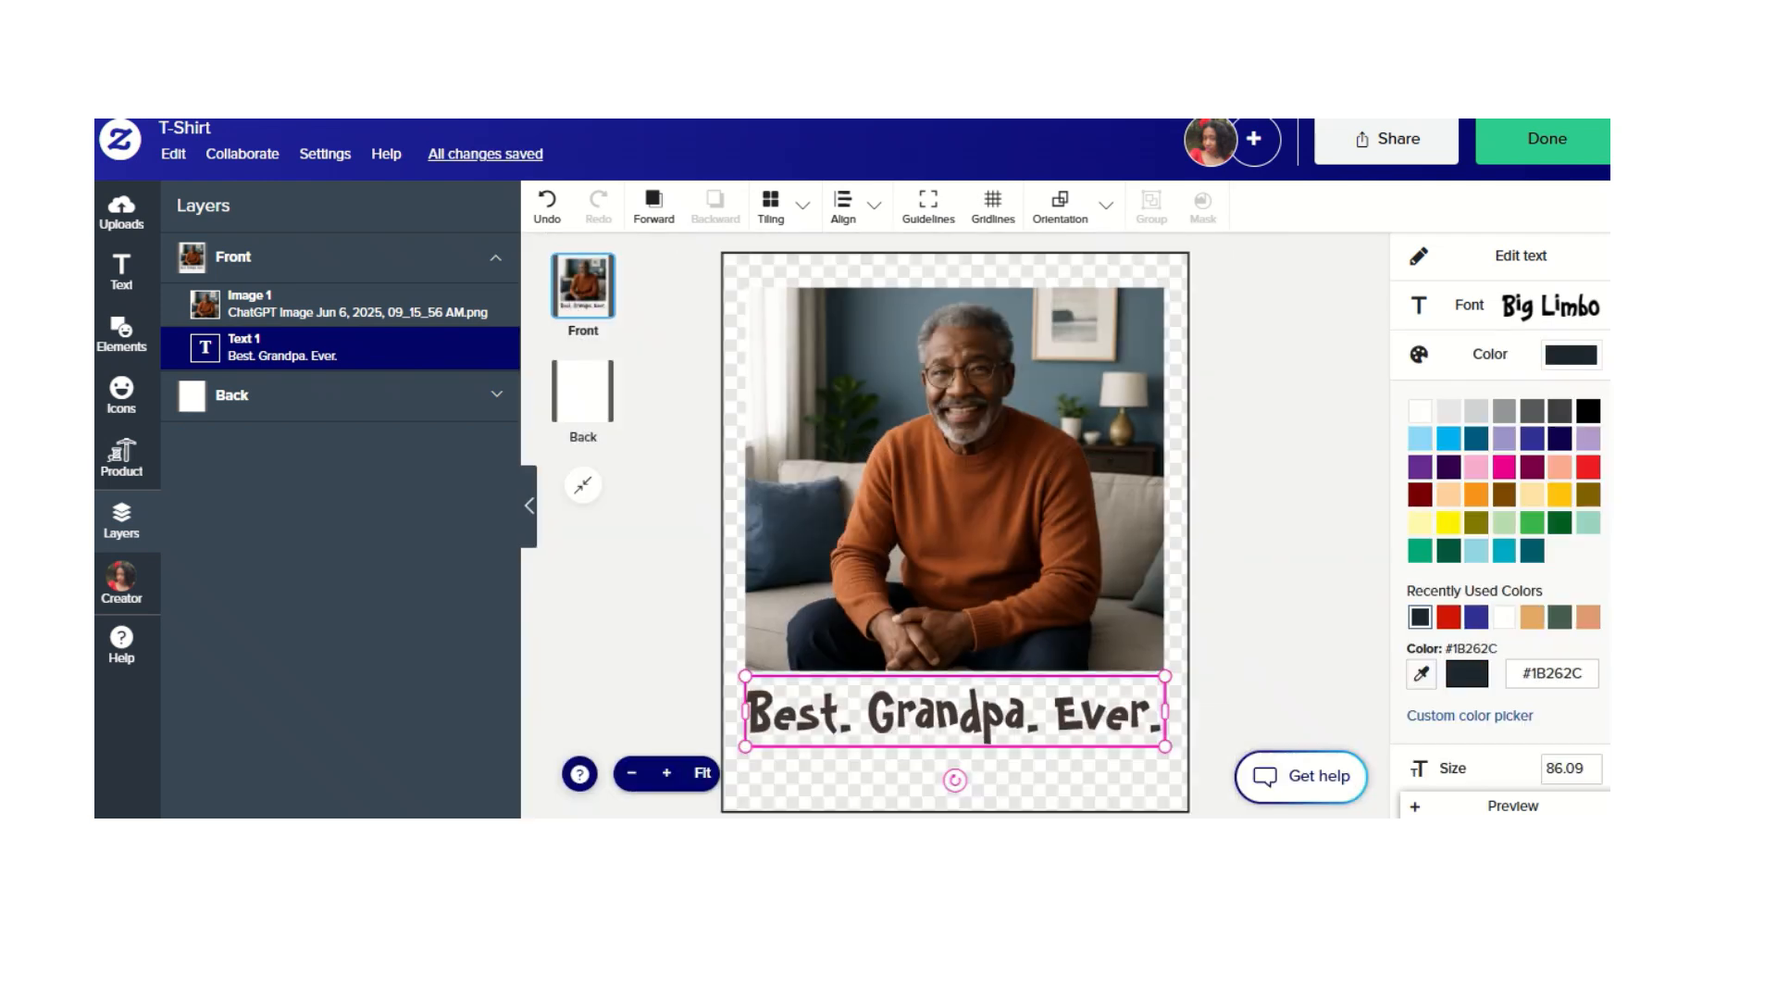
- Center the grandpa photo horizontally on the artboard and finish the design
left_click(844, 511)
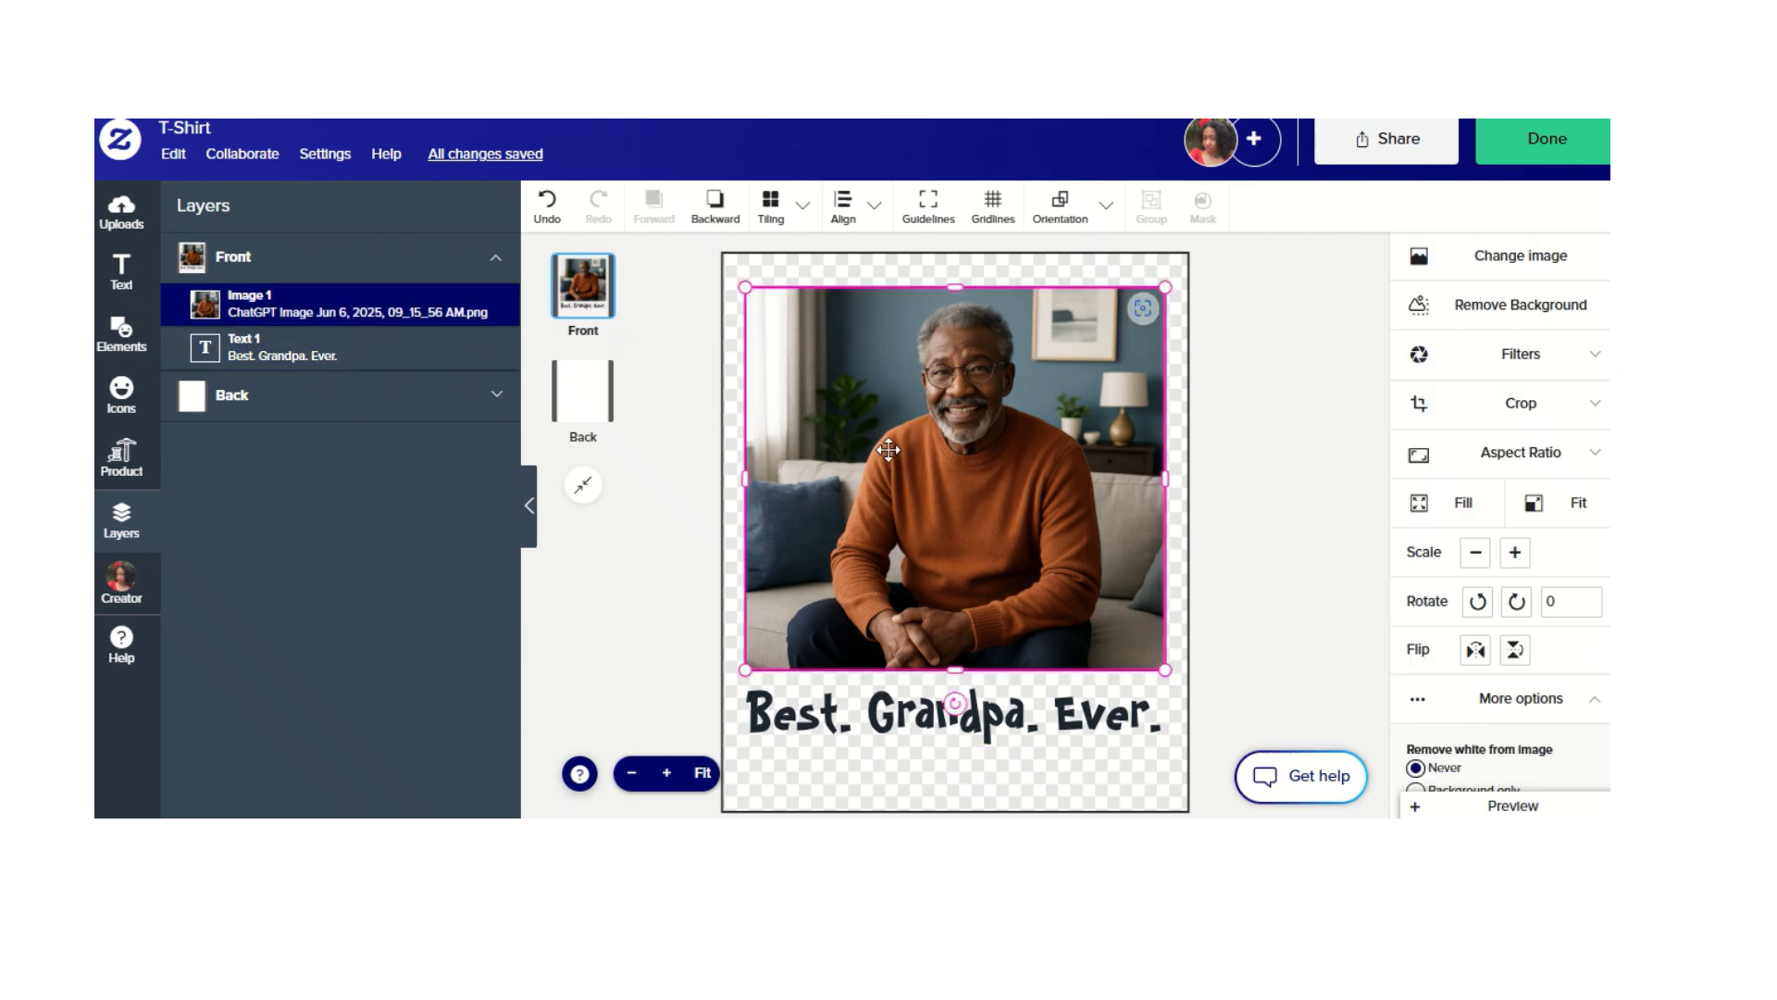
left_click(871, 211)
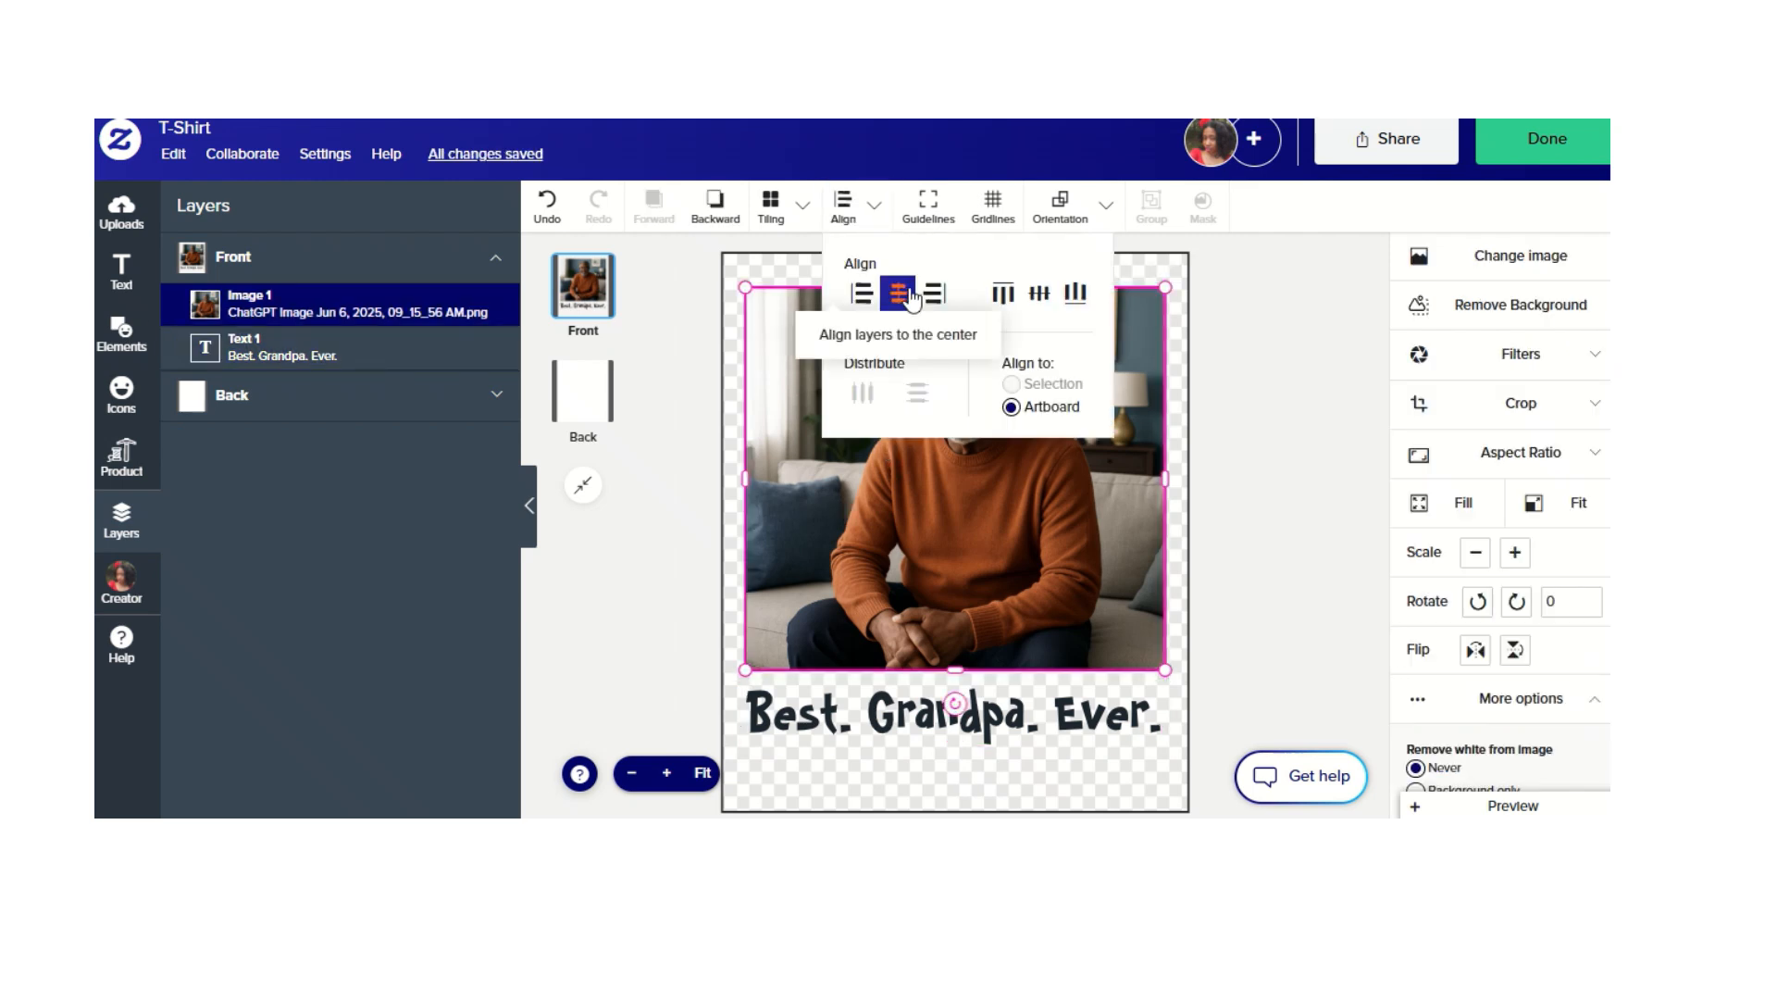
left_click(1254, 301)
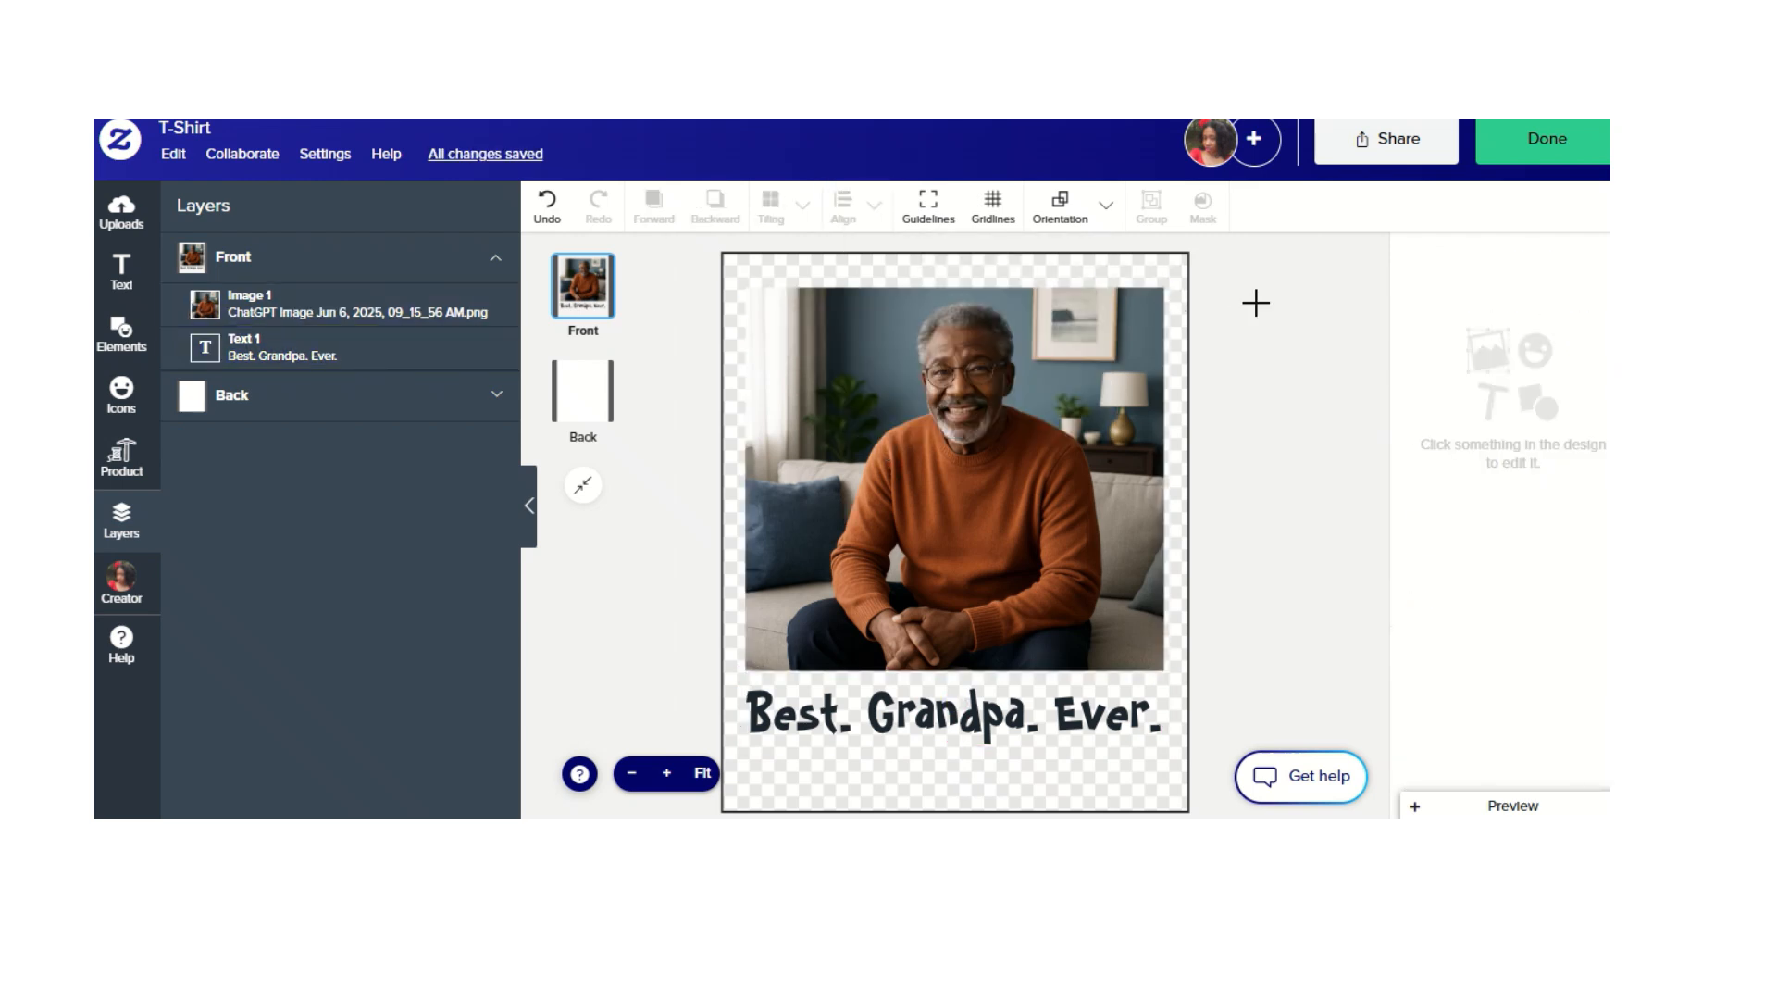
left_click(1539, 146)
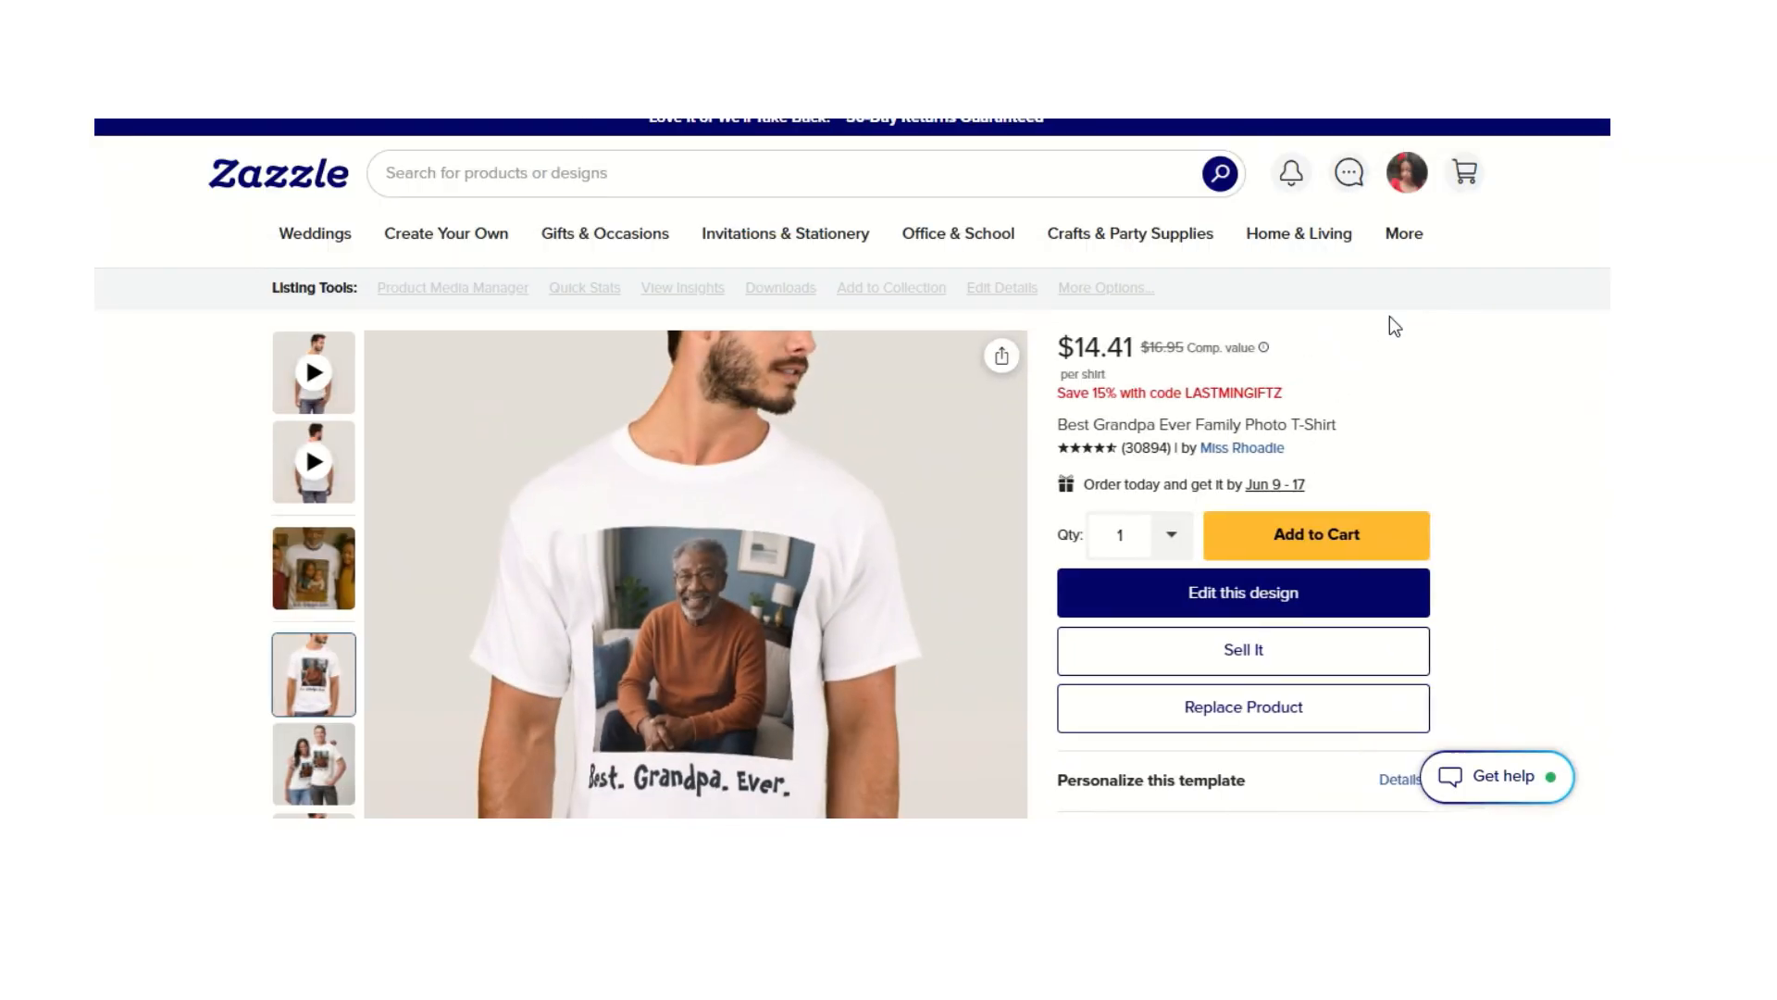
- Show the flat front mockup of the white T-shirt without a model and capture a screenshot of it
scroll(301, 546, "down", 2)
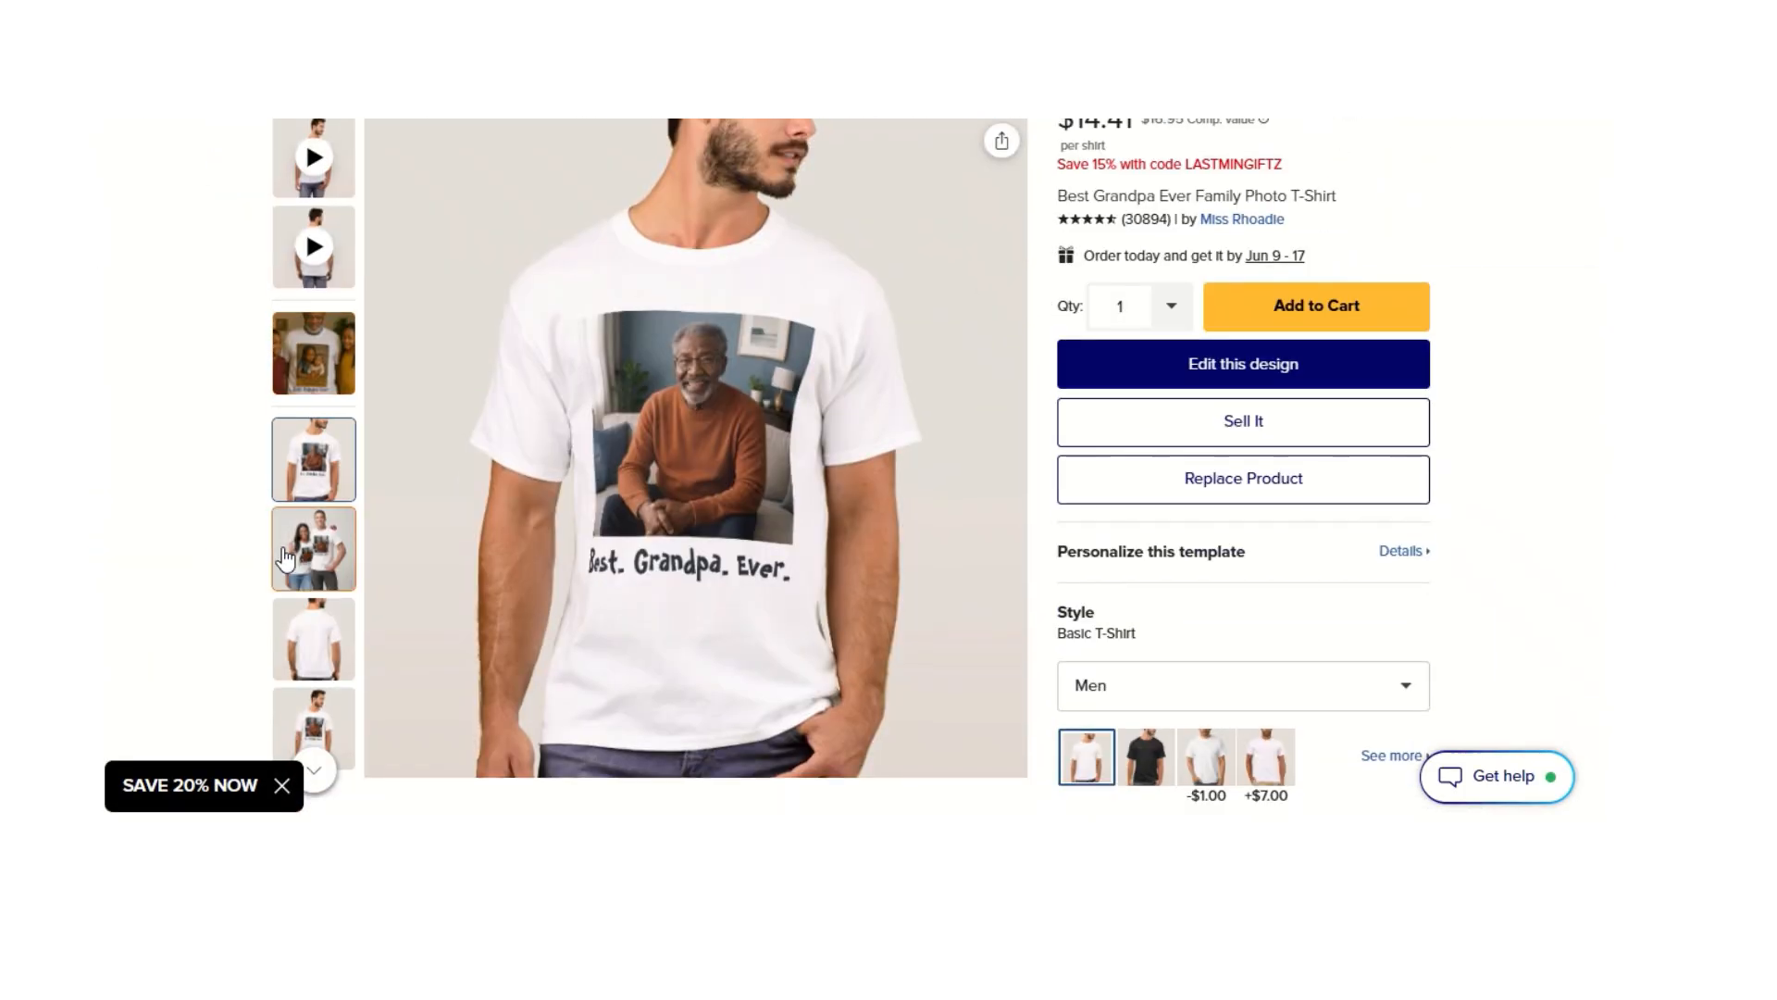
scroll(292, 583, "down", 7)
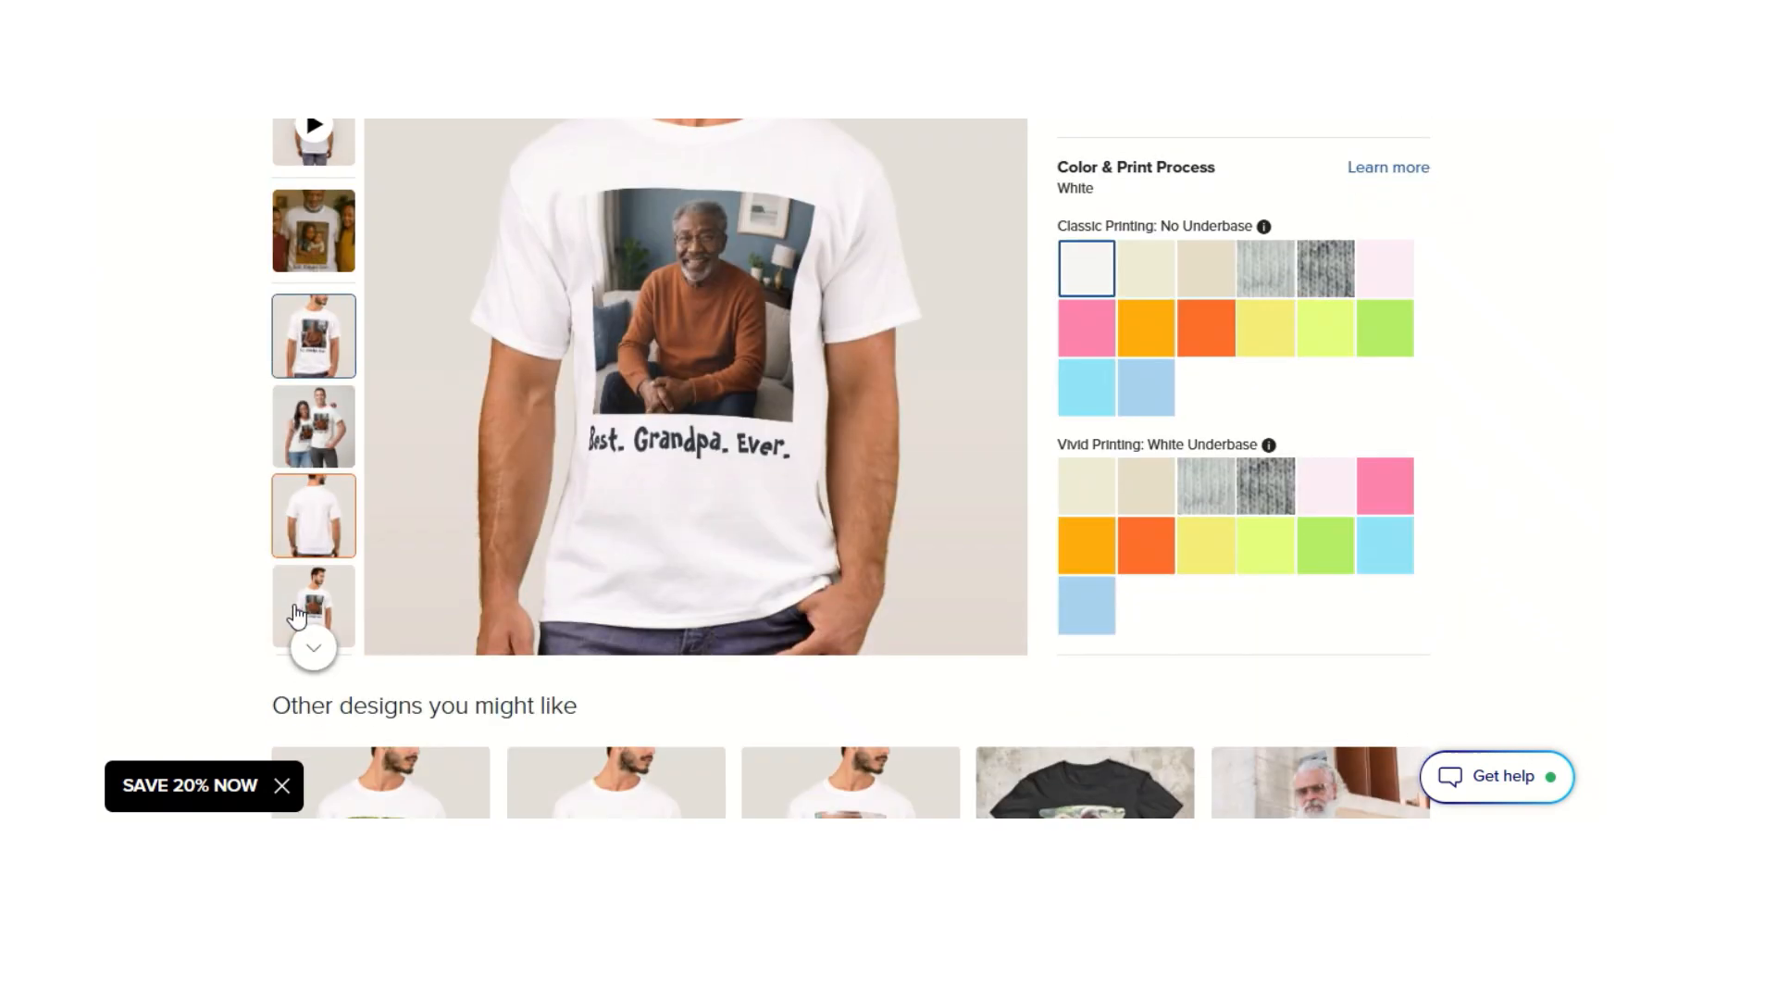
left_click(312, 646)
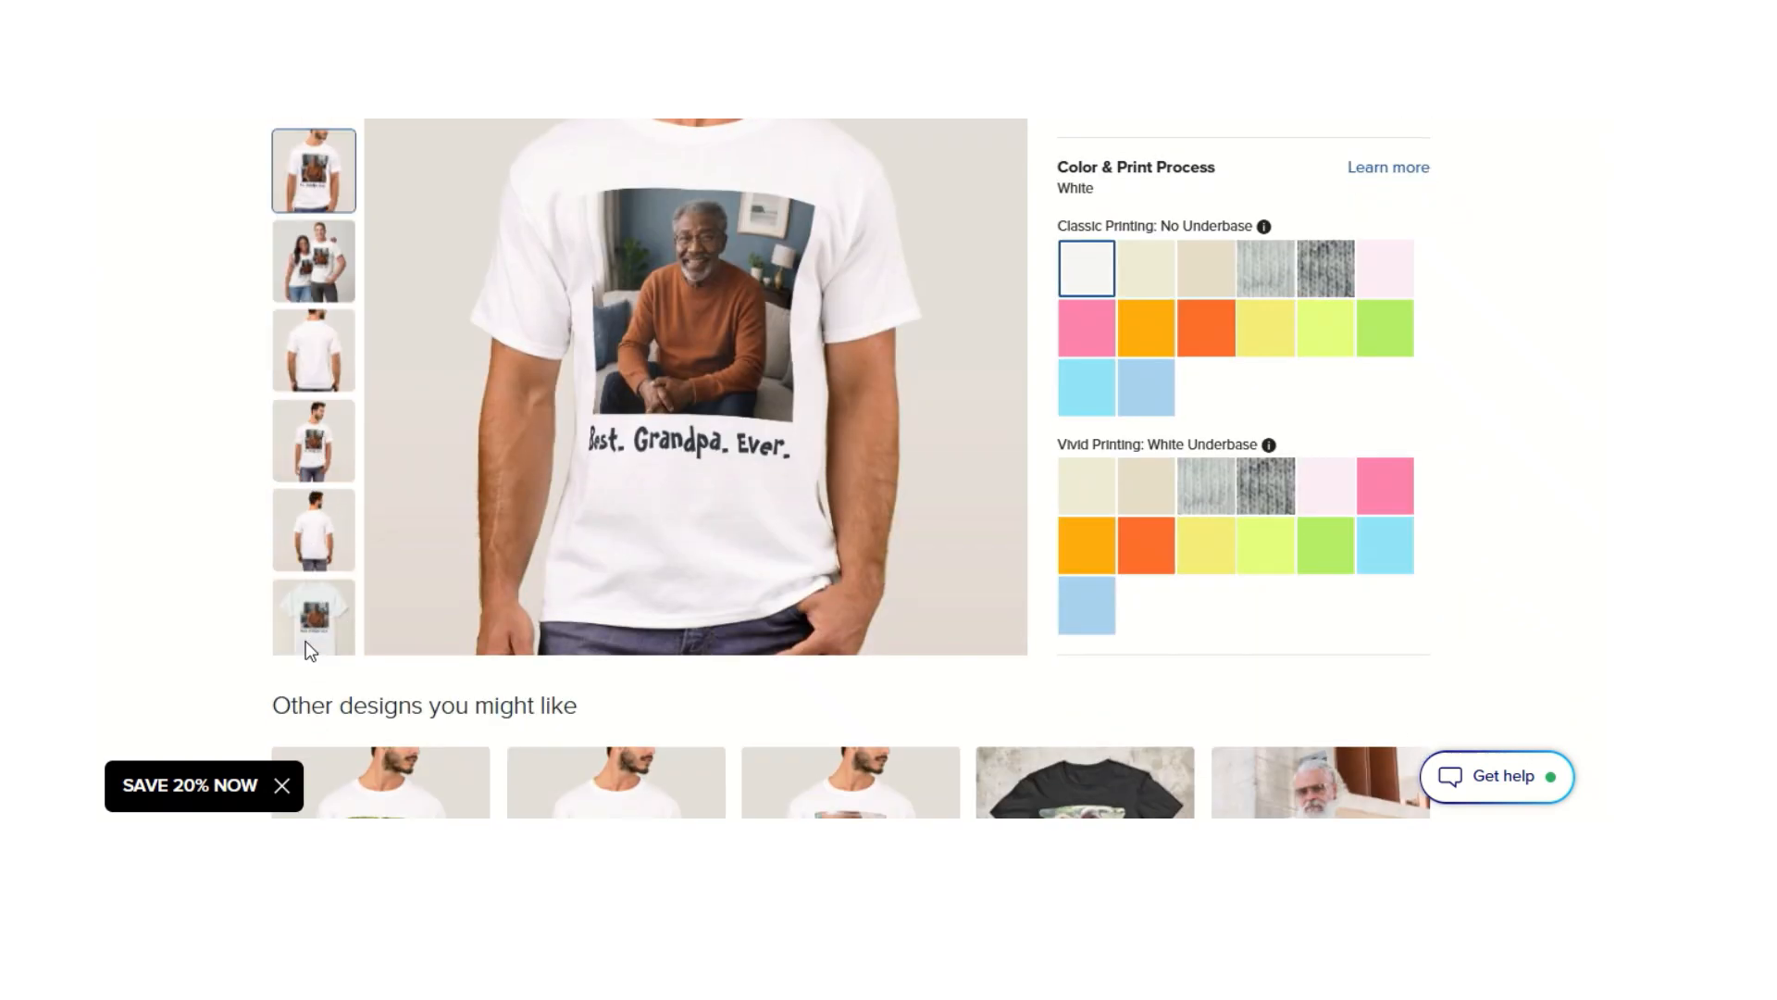
scroll(310, 648, "down", 3)
left_click(320, 374)
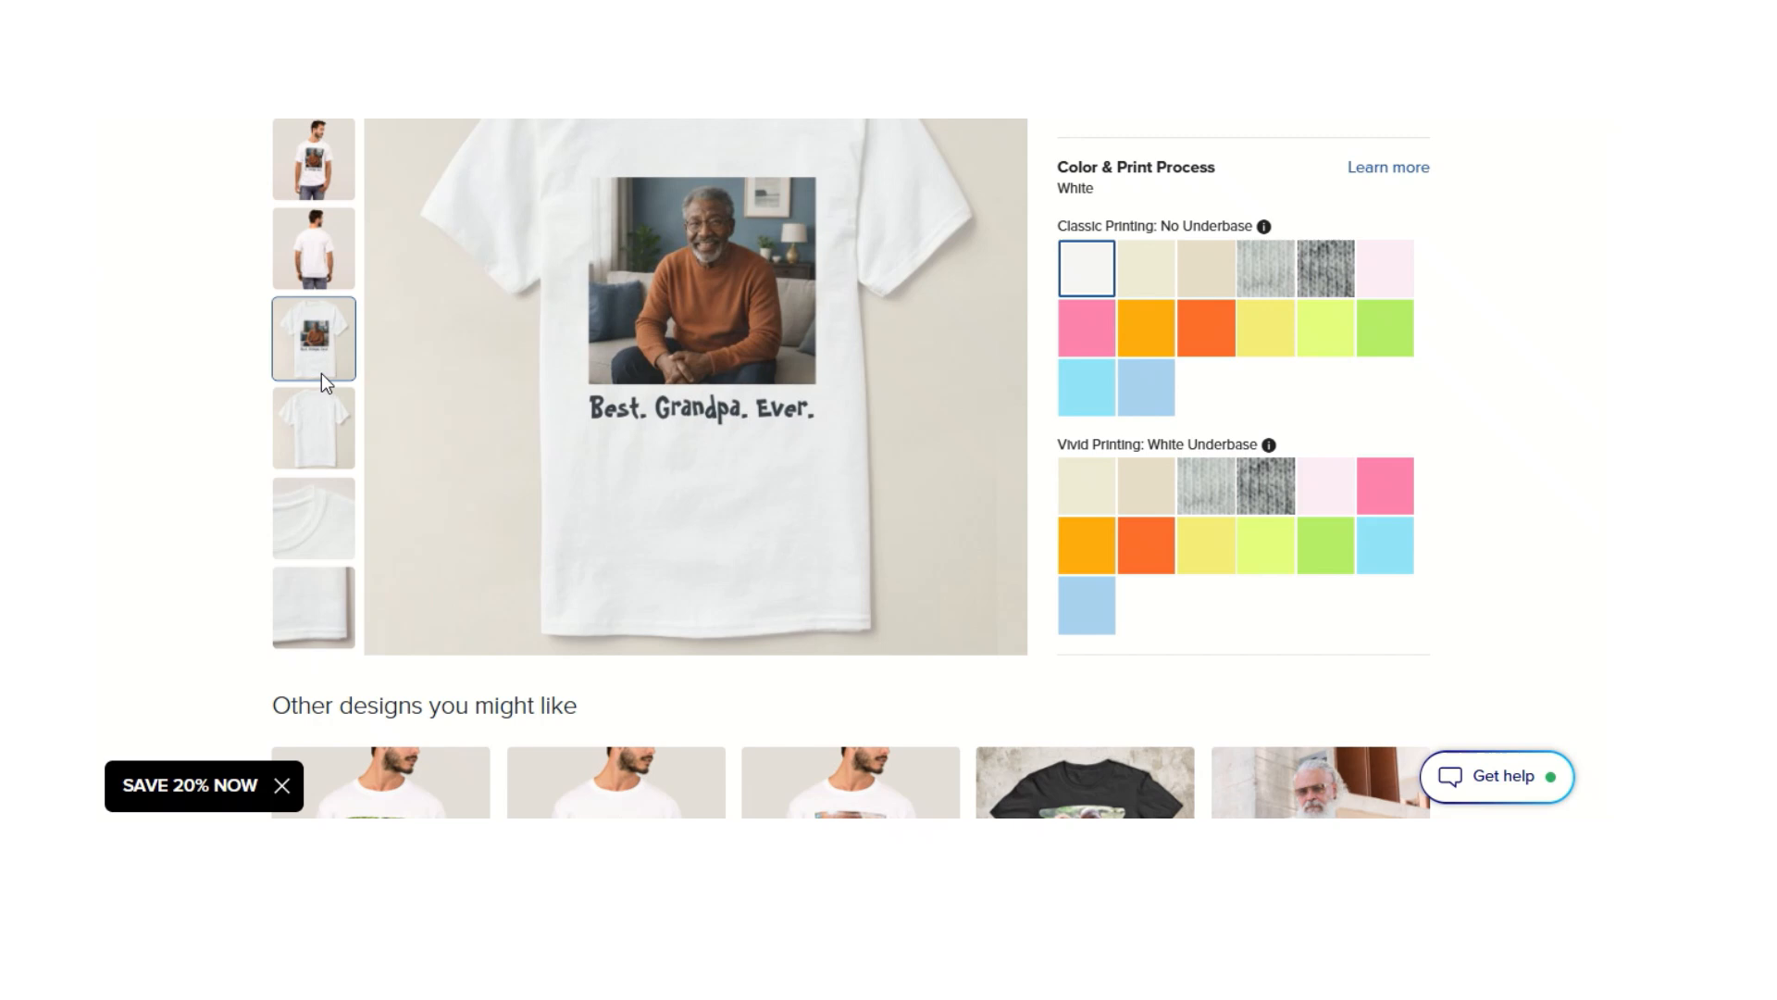
scroll(671, 462, "up", 3)
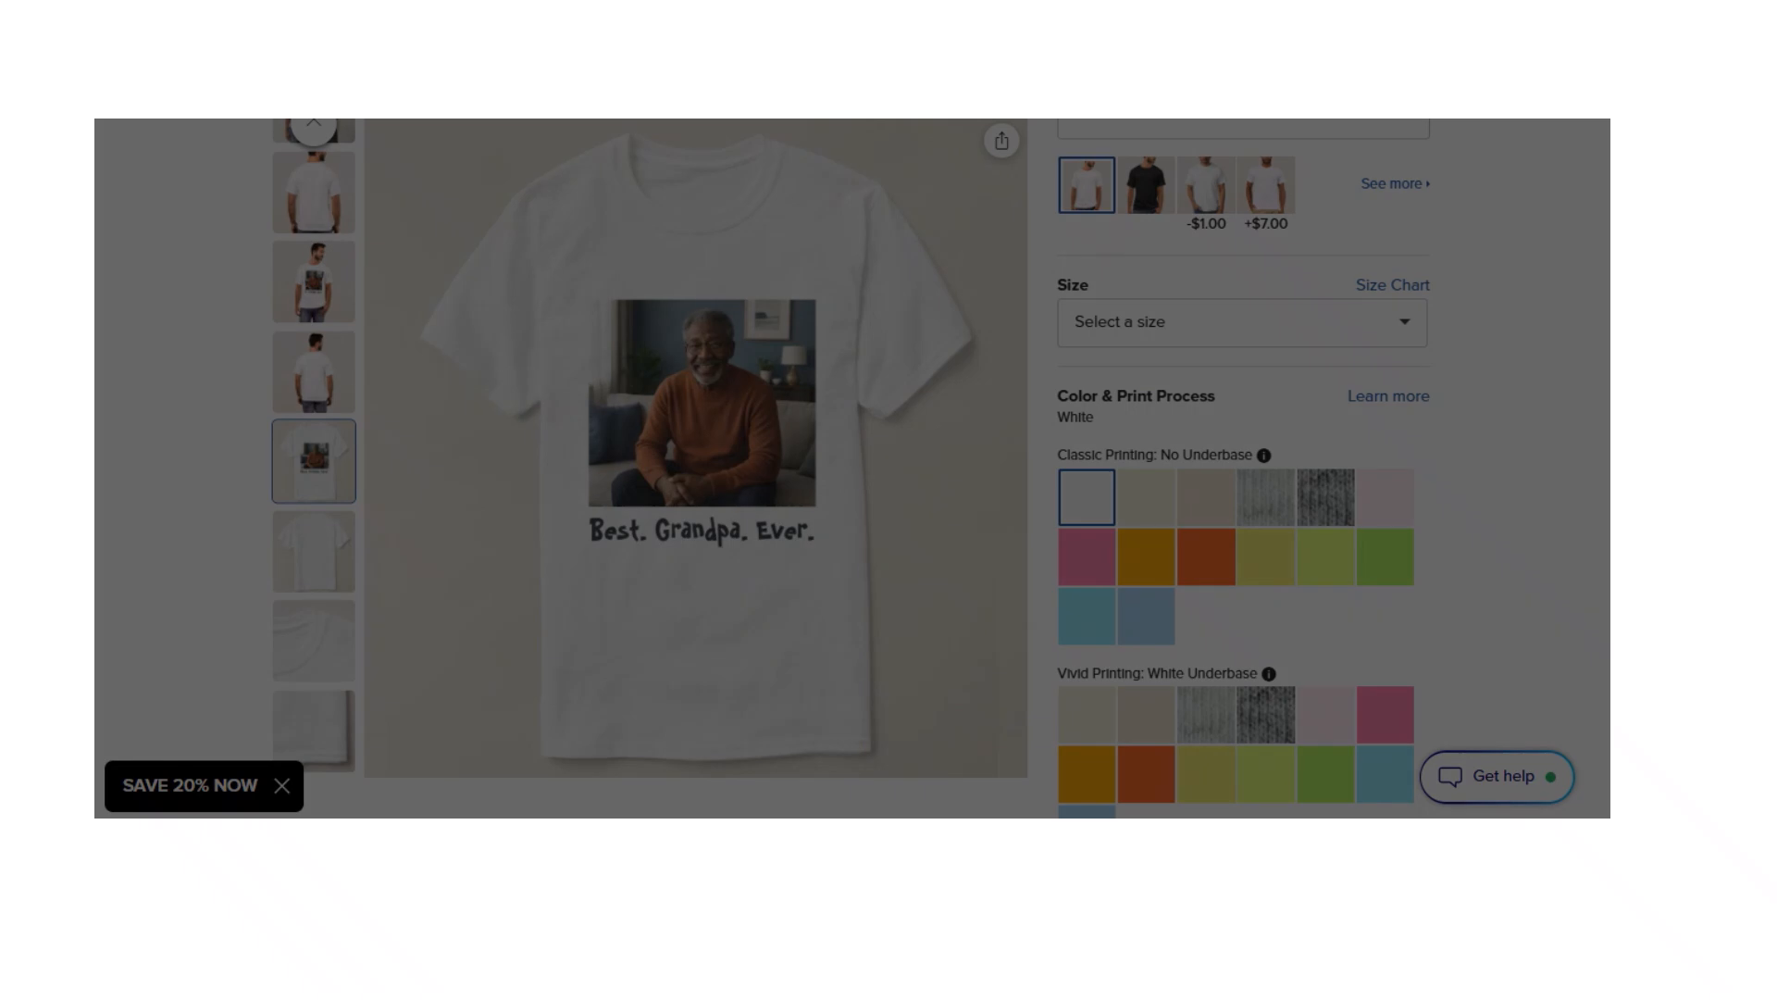
left_click_drag(388, 124, 1018, 763)
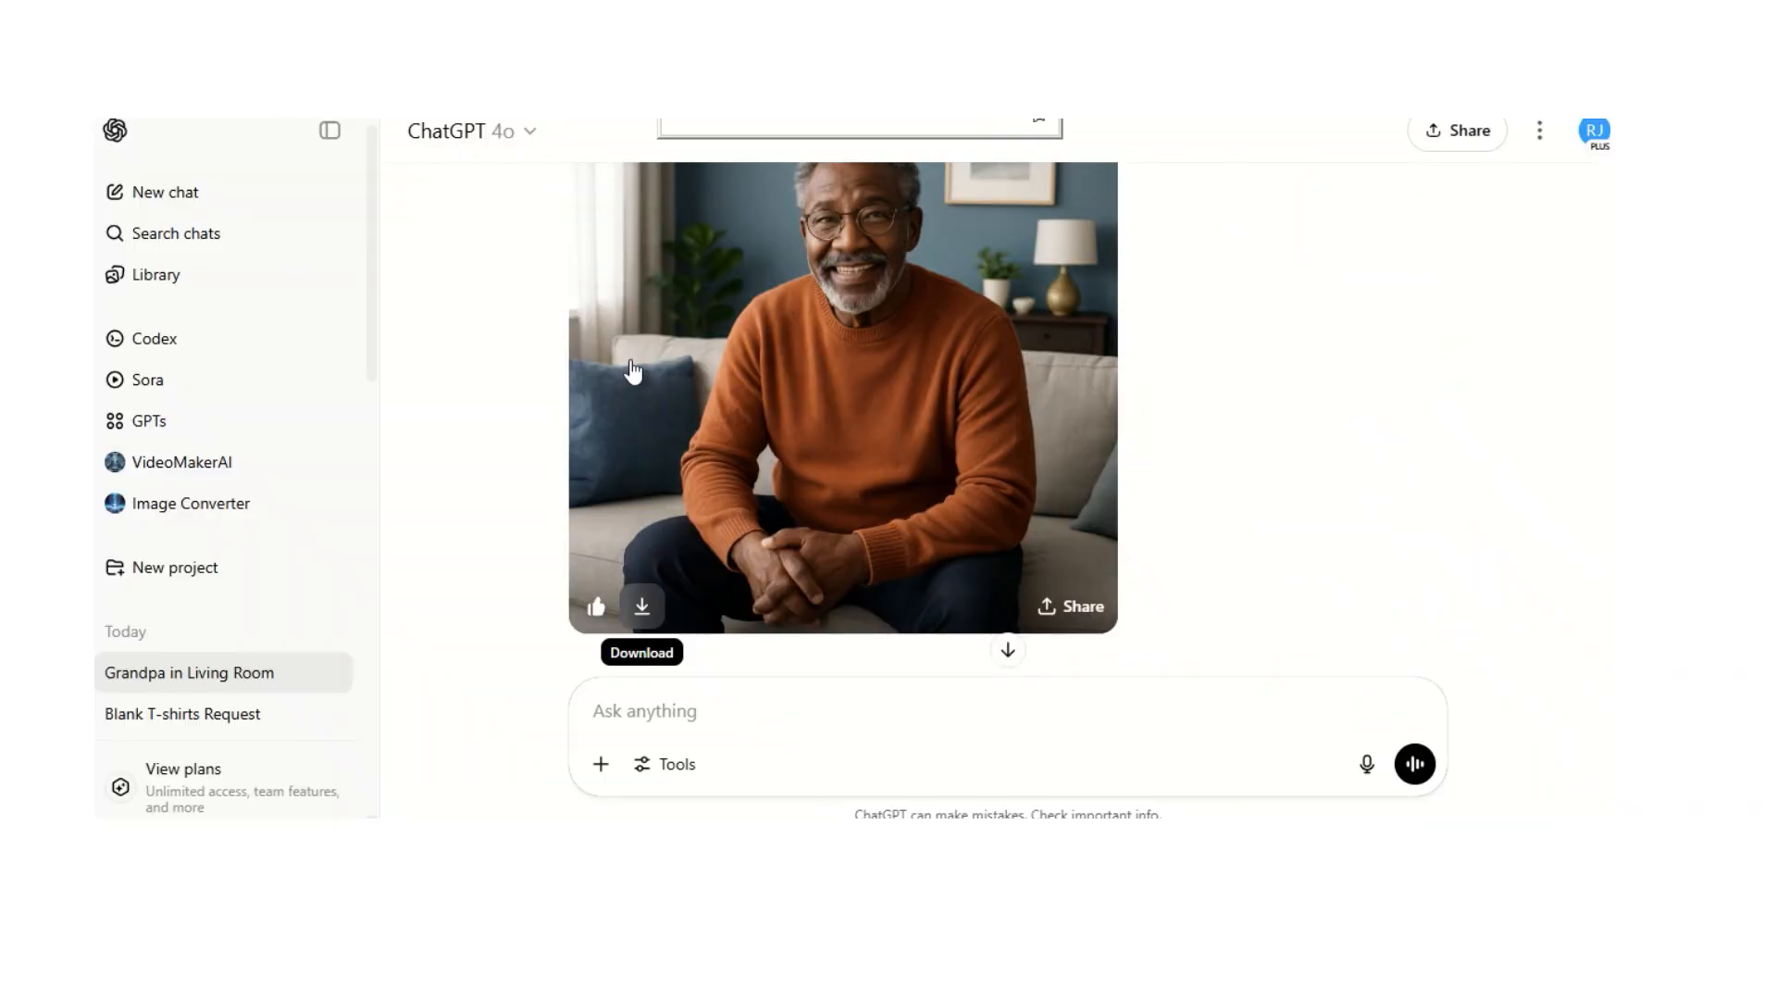
- In ChatGPT, attach the shirt screenshot and request a 60 year old African American woman in a lovely church dress placing this shirt into a box
type("you show a")
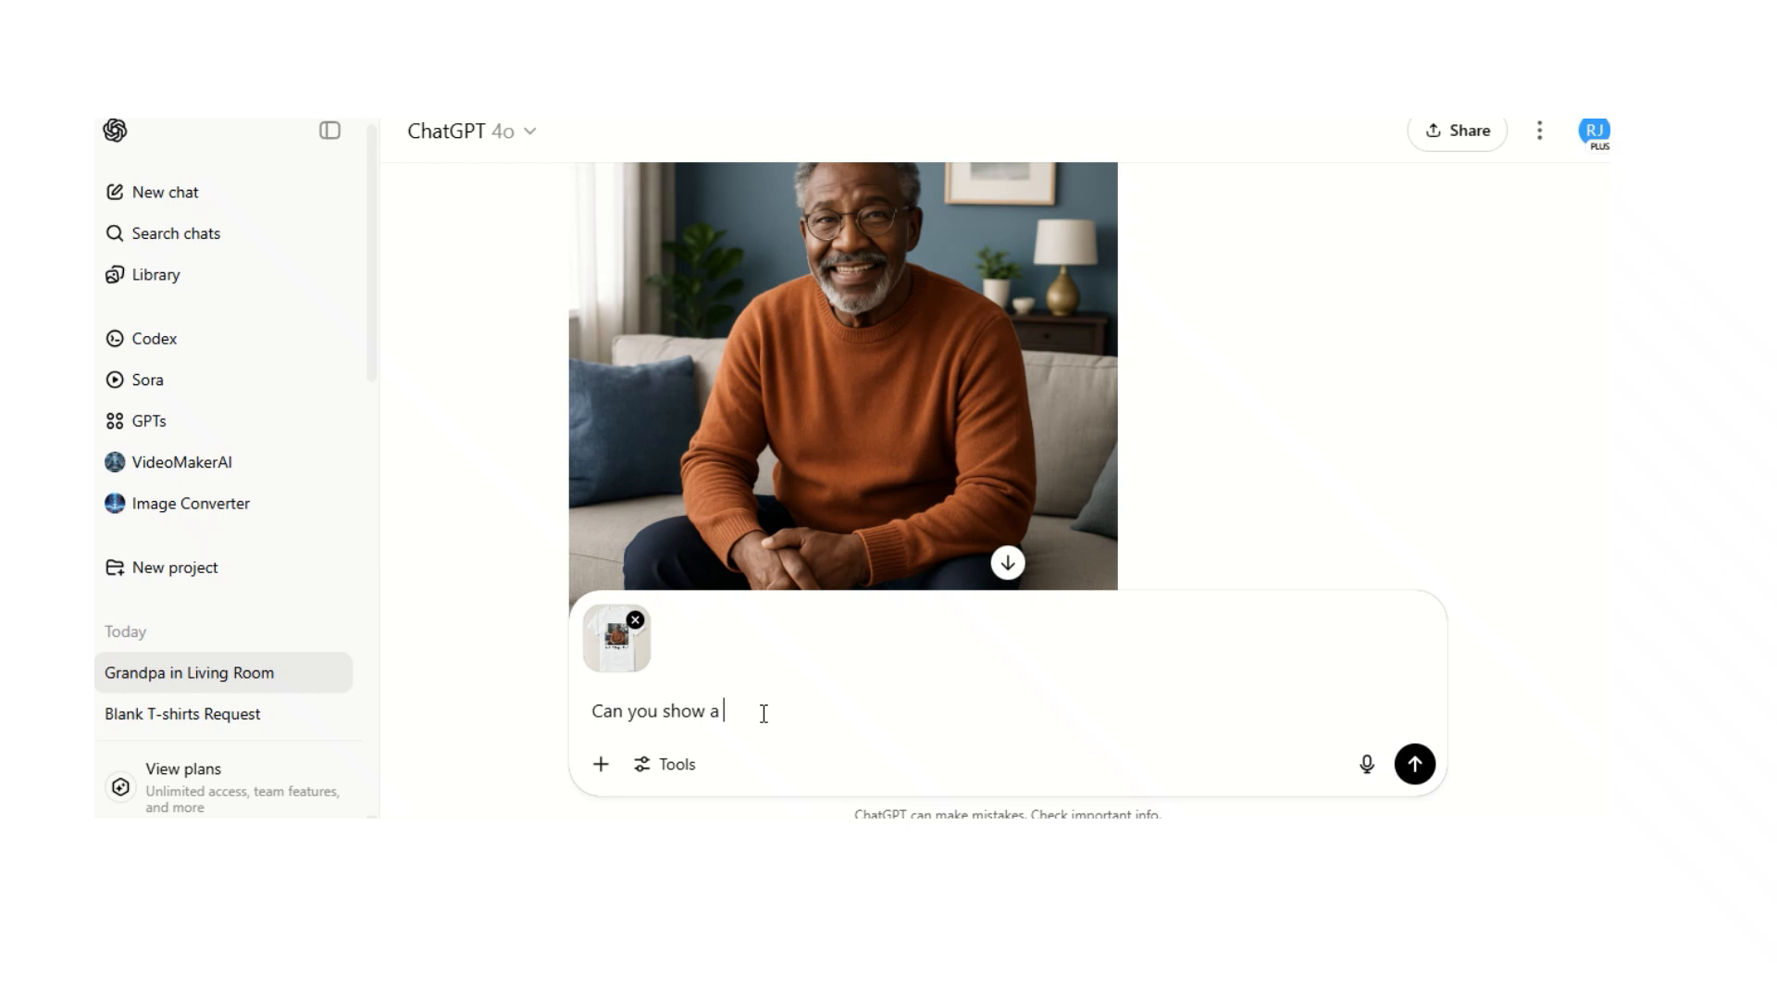
type(" 60 year old African American woman ")
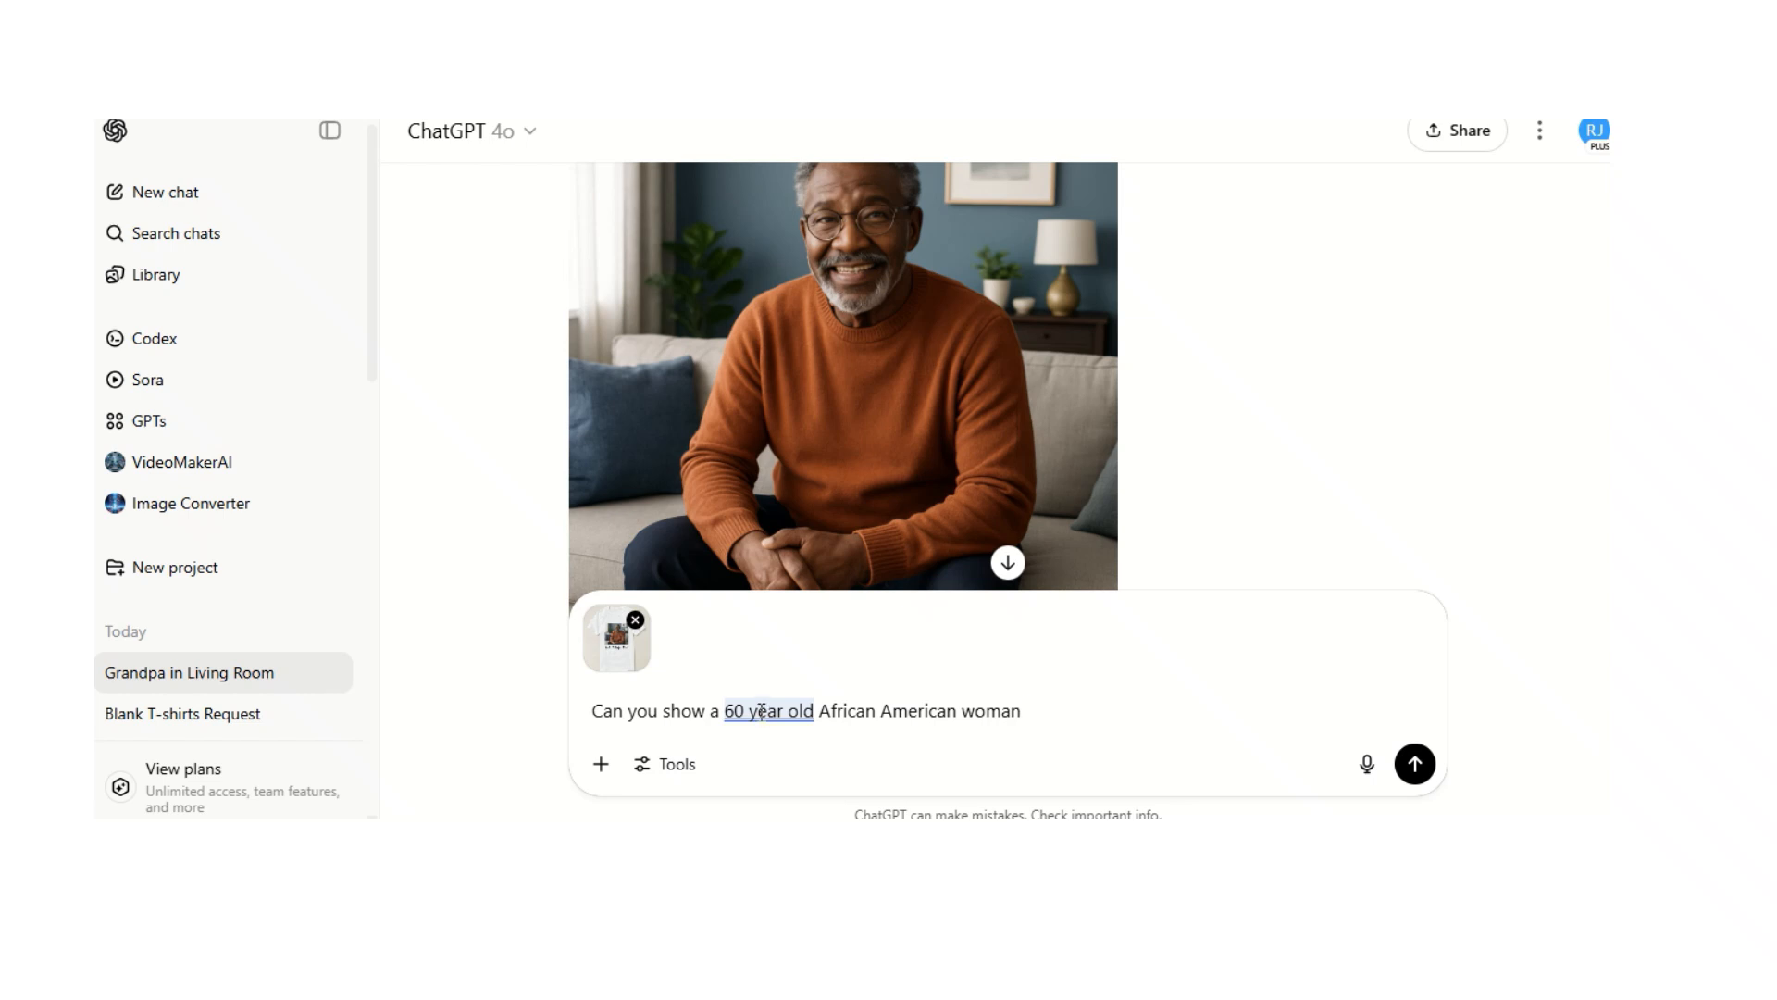
type("in a lovely church dress")
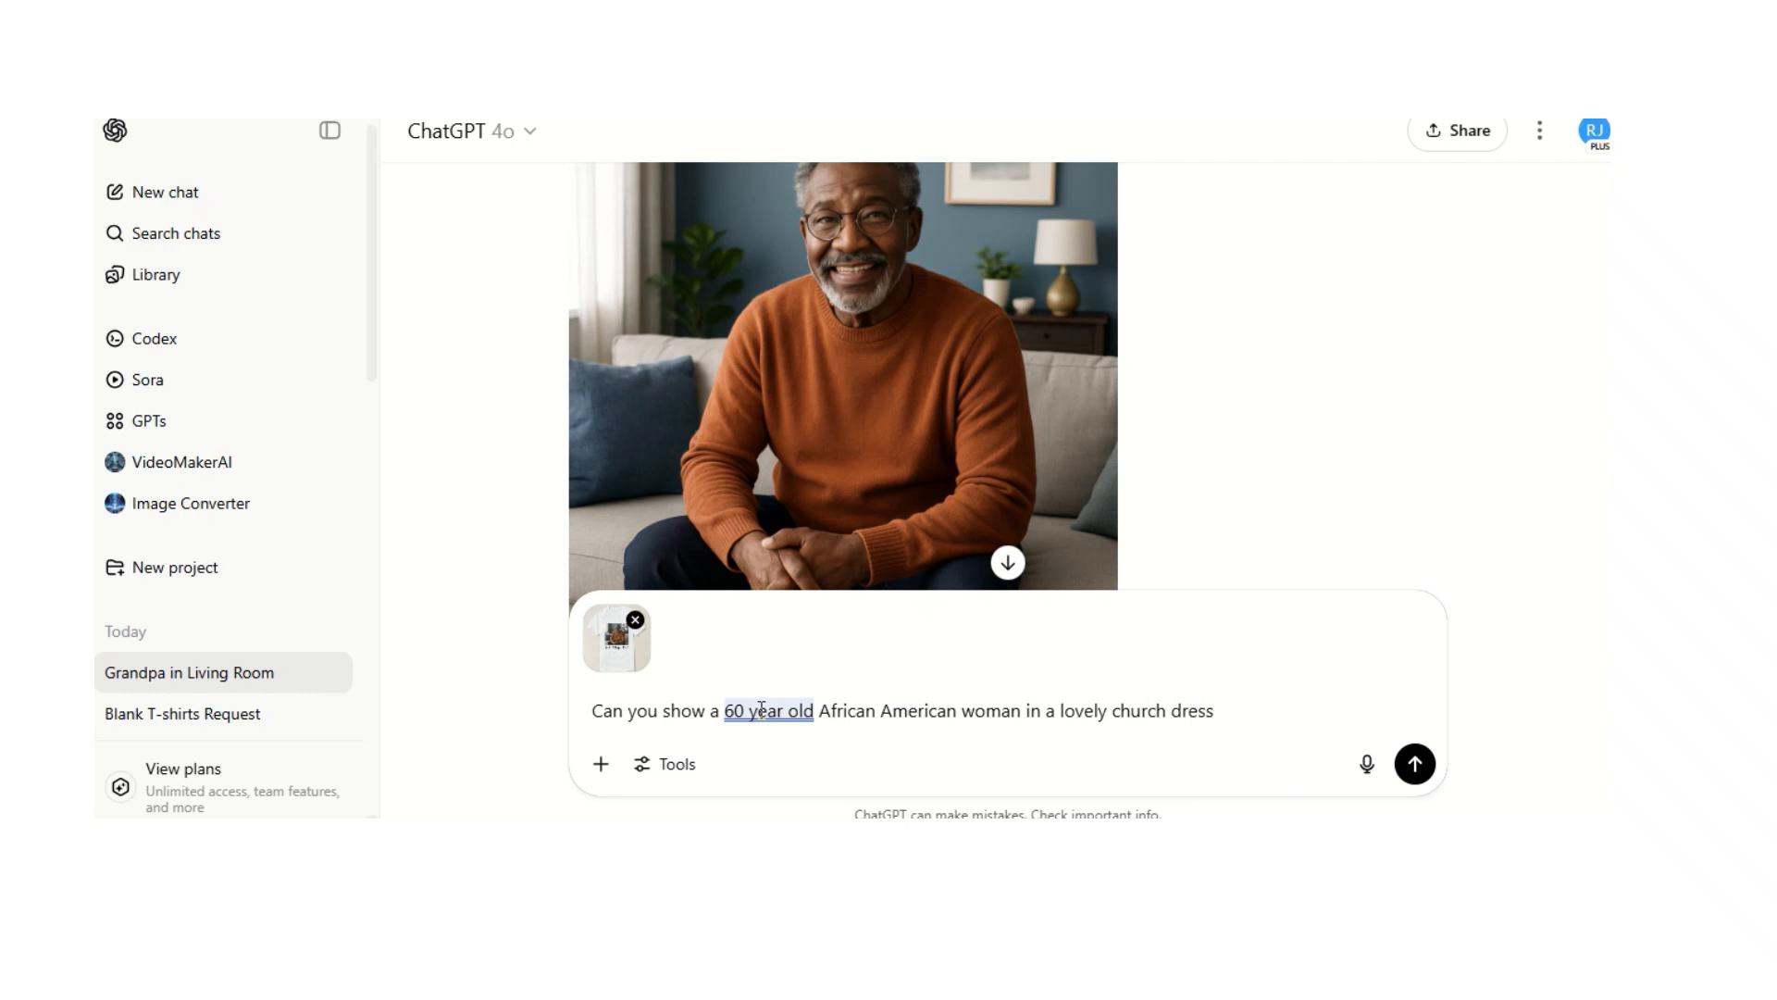
type(", placing this shirt into a box")
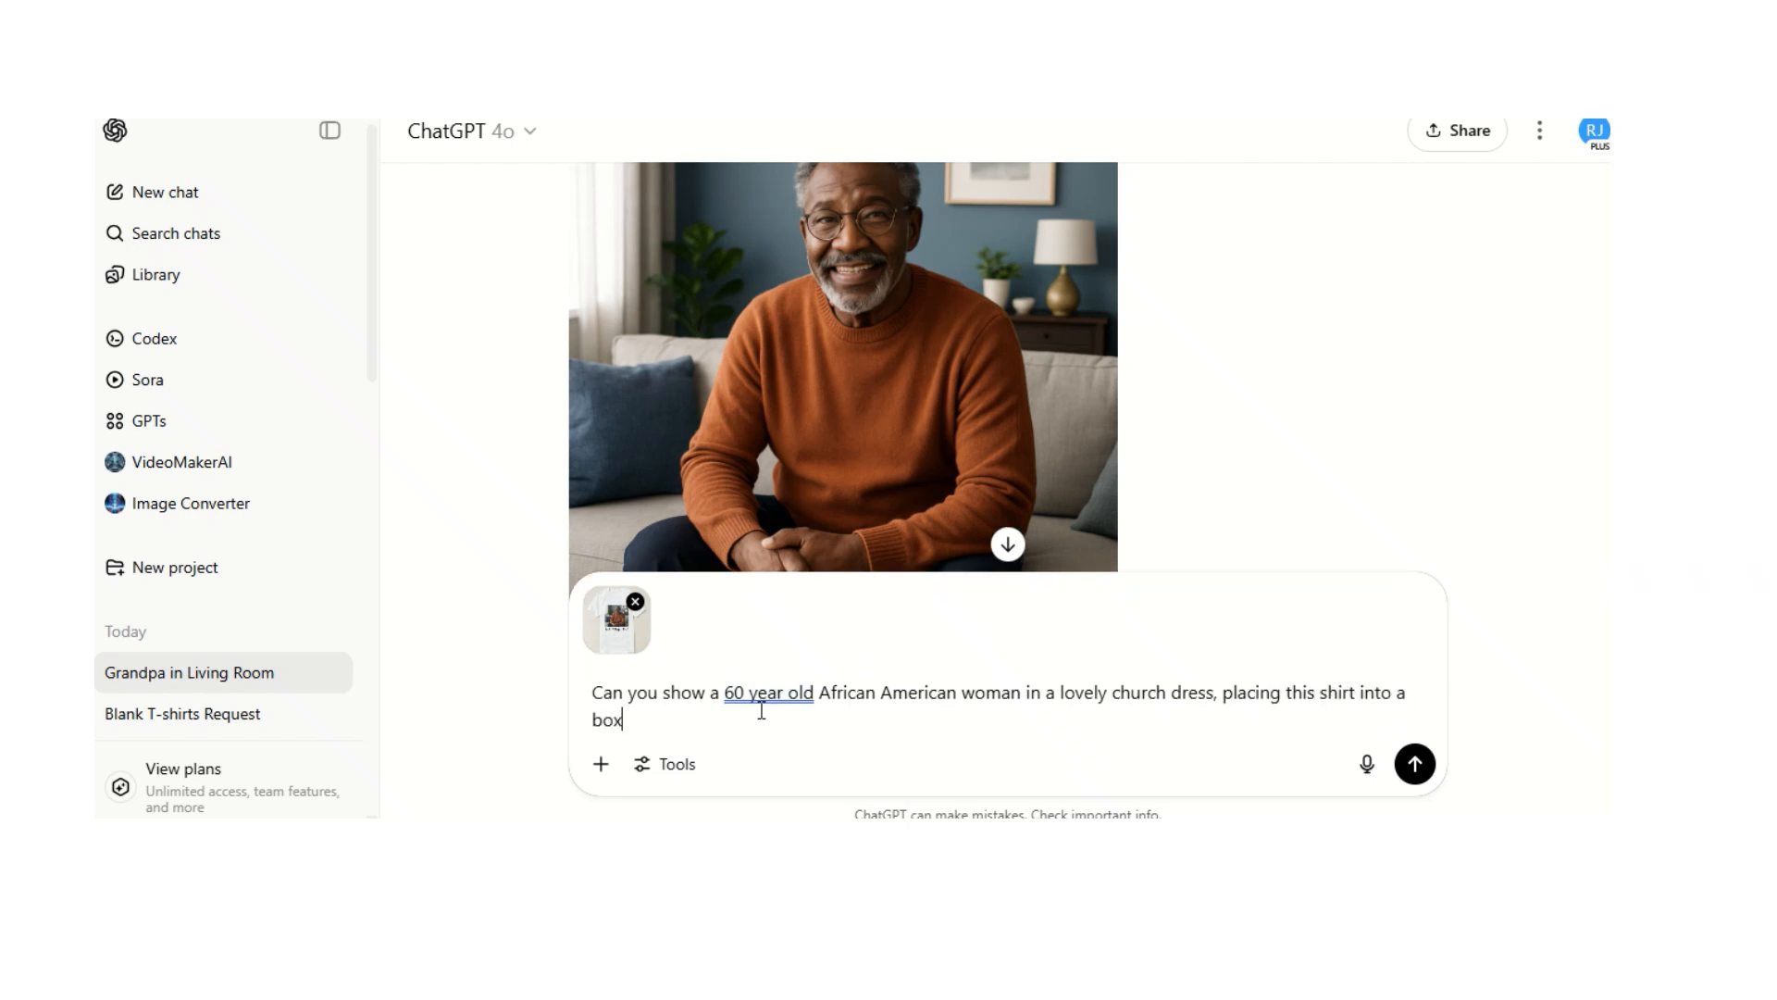
- Add to the prompt that she is smiling and sitting on the couch, and send it
type(".  She is smiling")
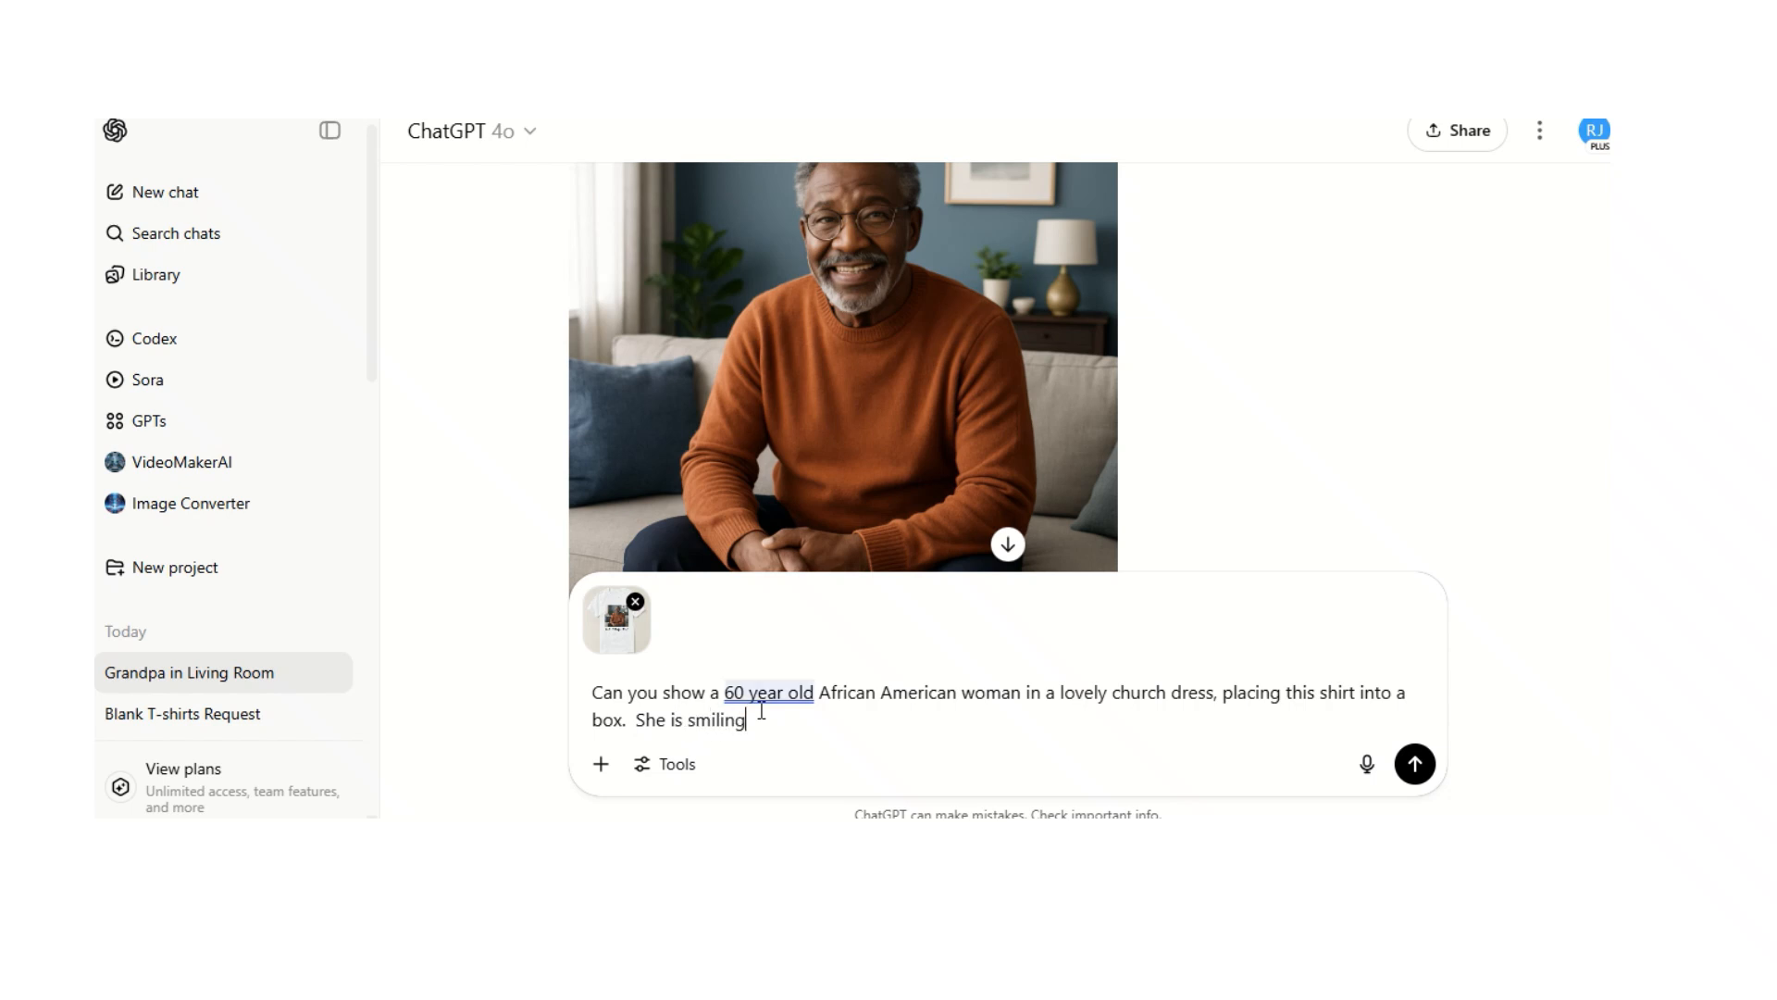
type("and ")
type("sitting on t")
type("he couch")
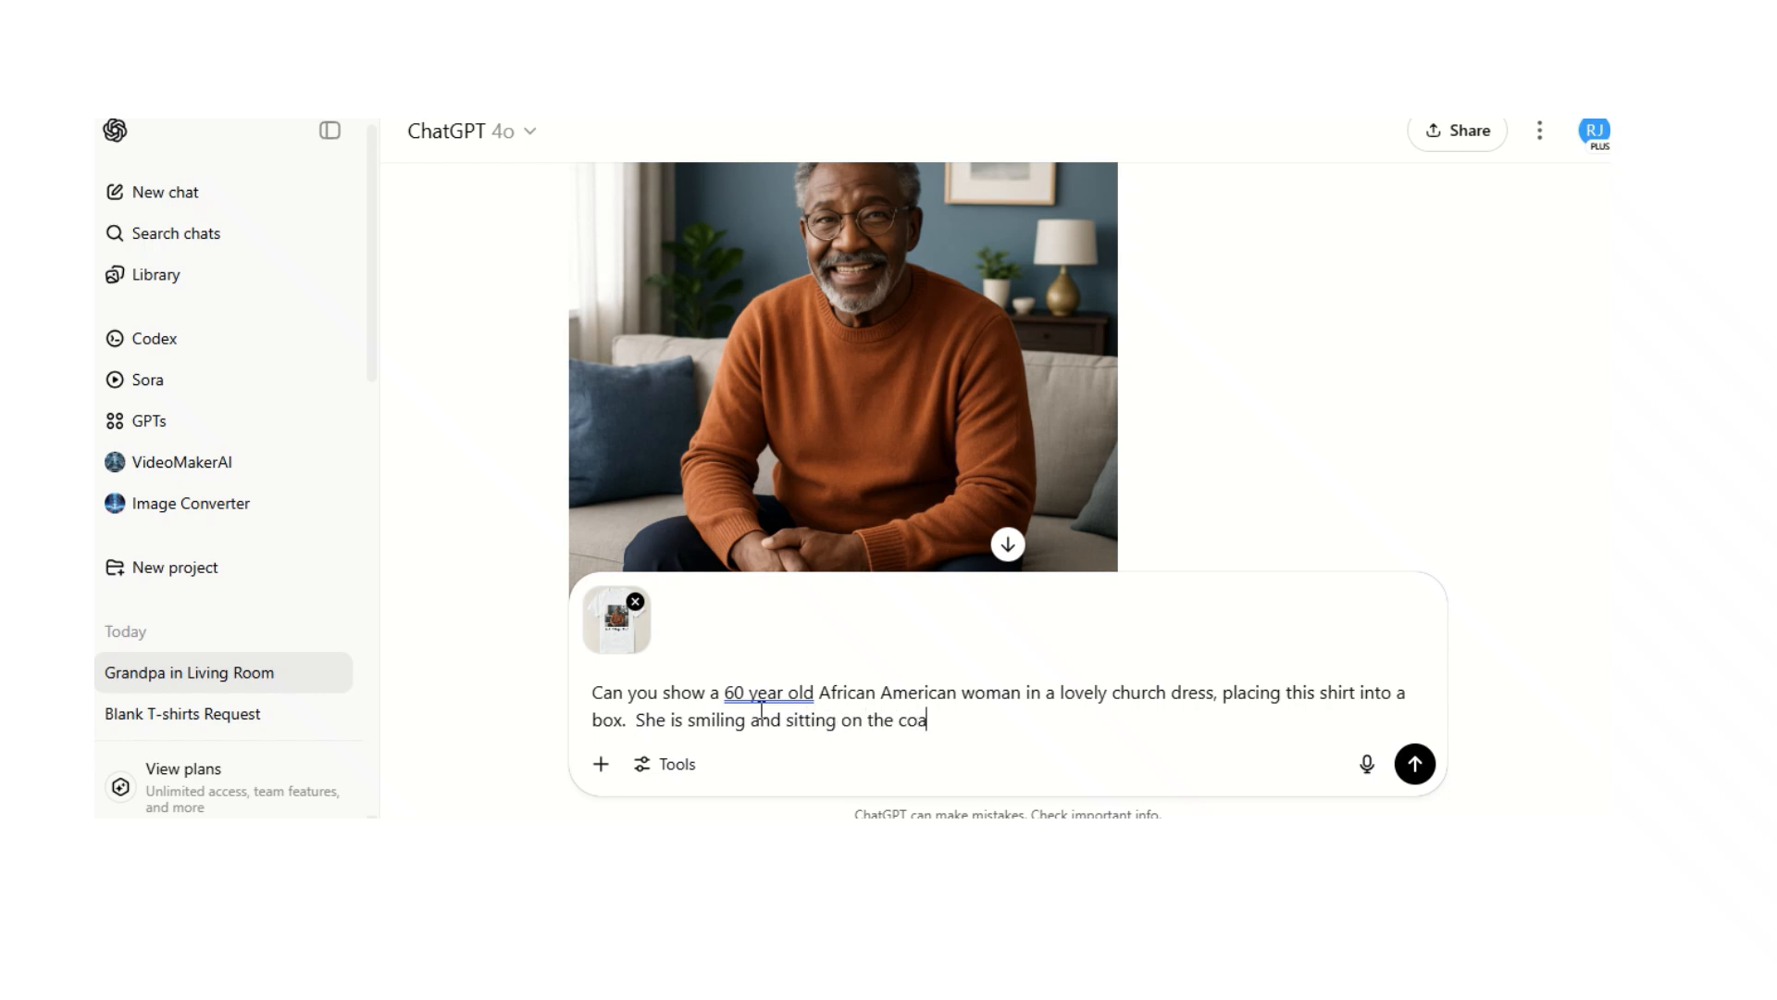
key("BackSpace")
key("BackSpace")
key("BackSpace")
type("auch")
key("Return")
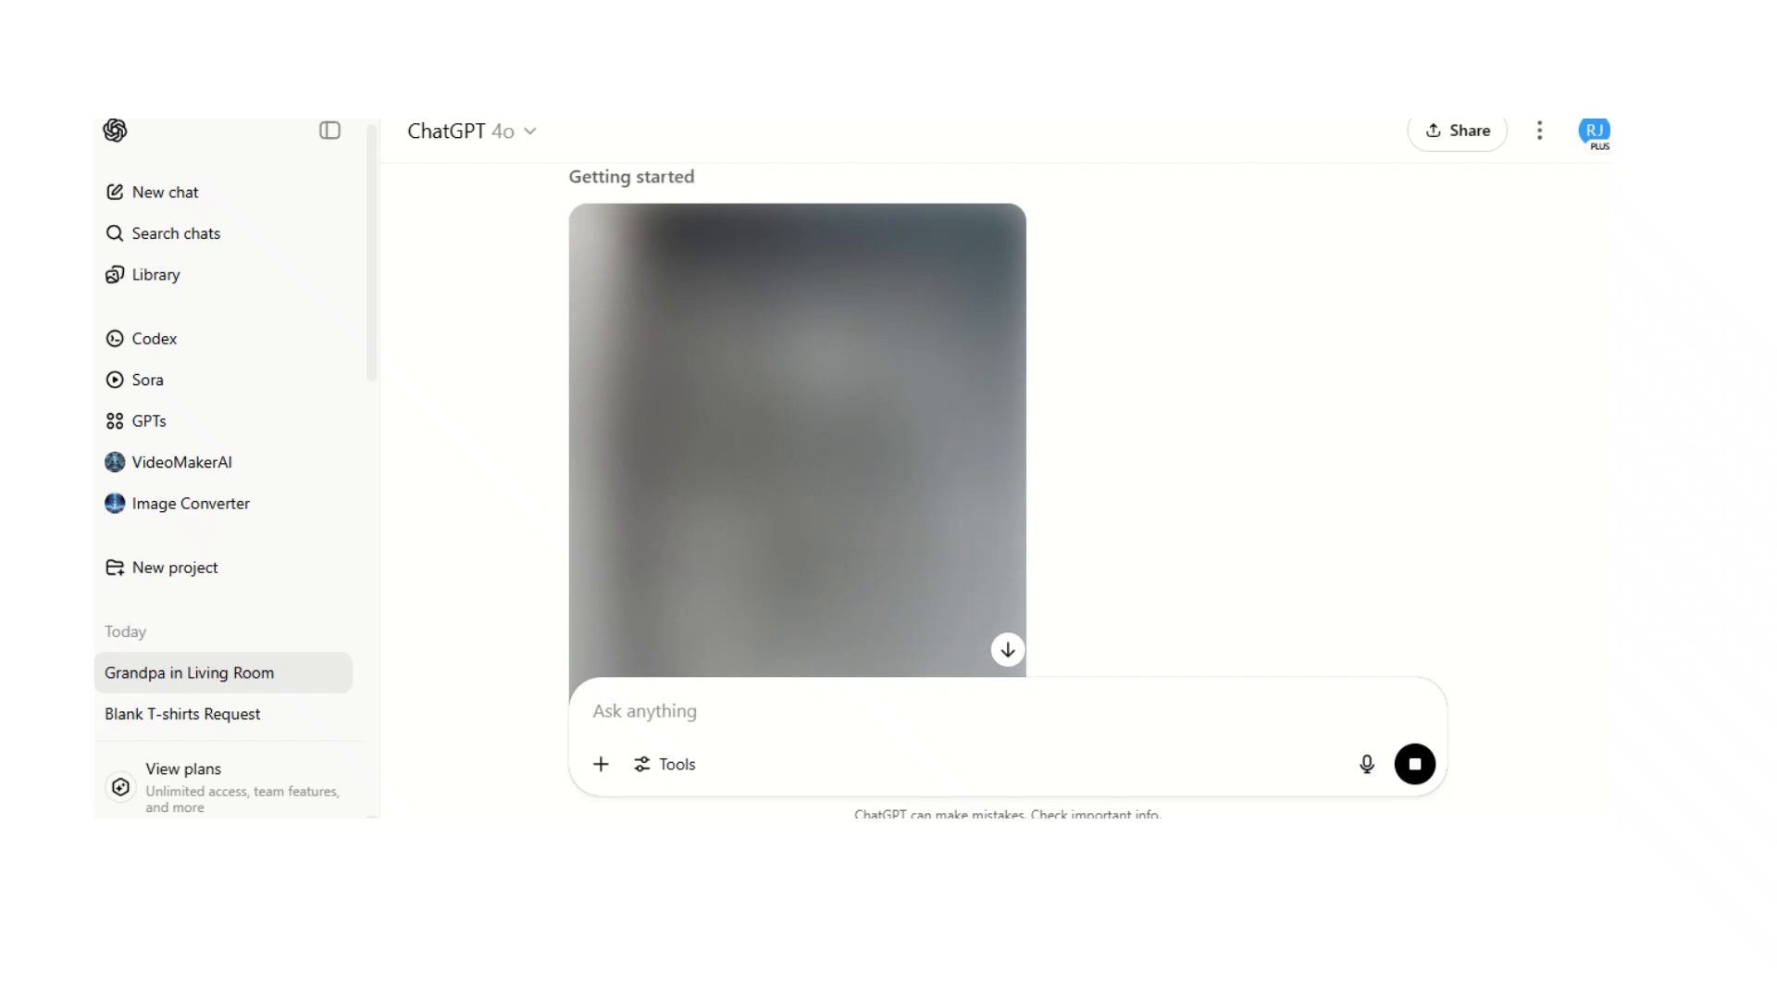
- Mute the computer's sound in the system quick settings while the image generates
left_click(1478, 860)
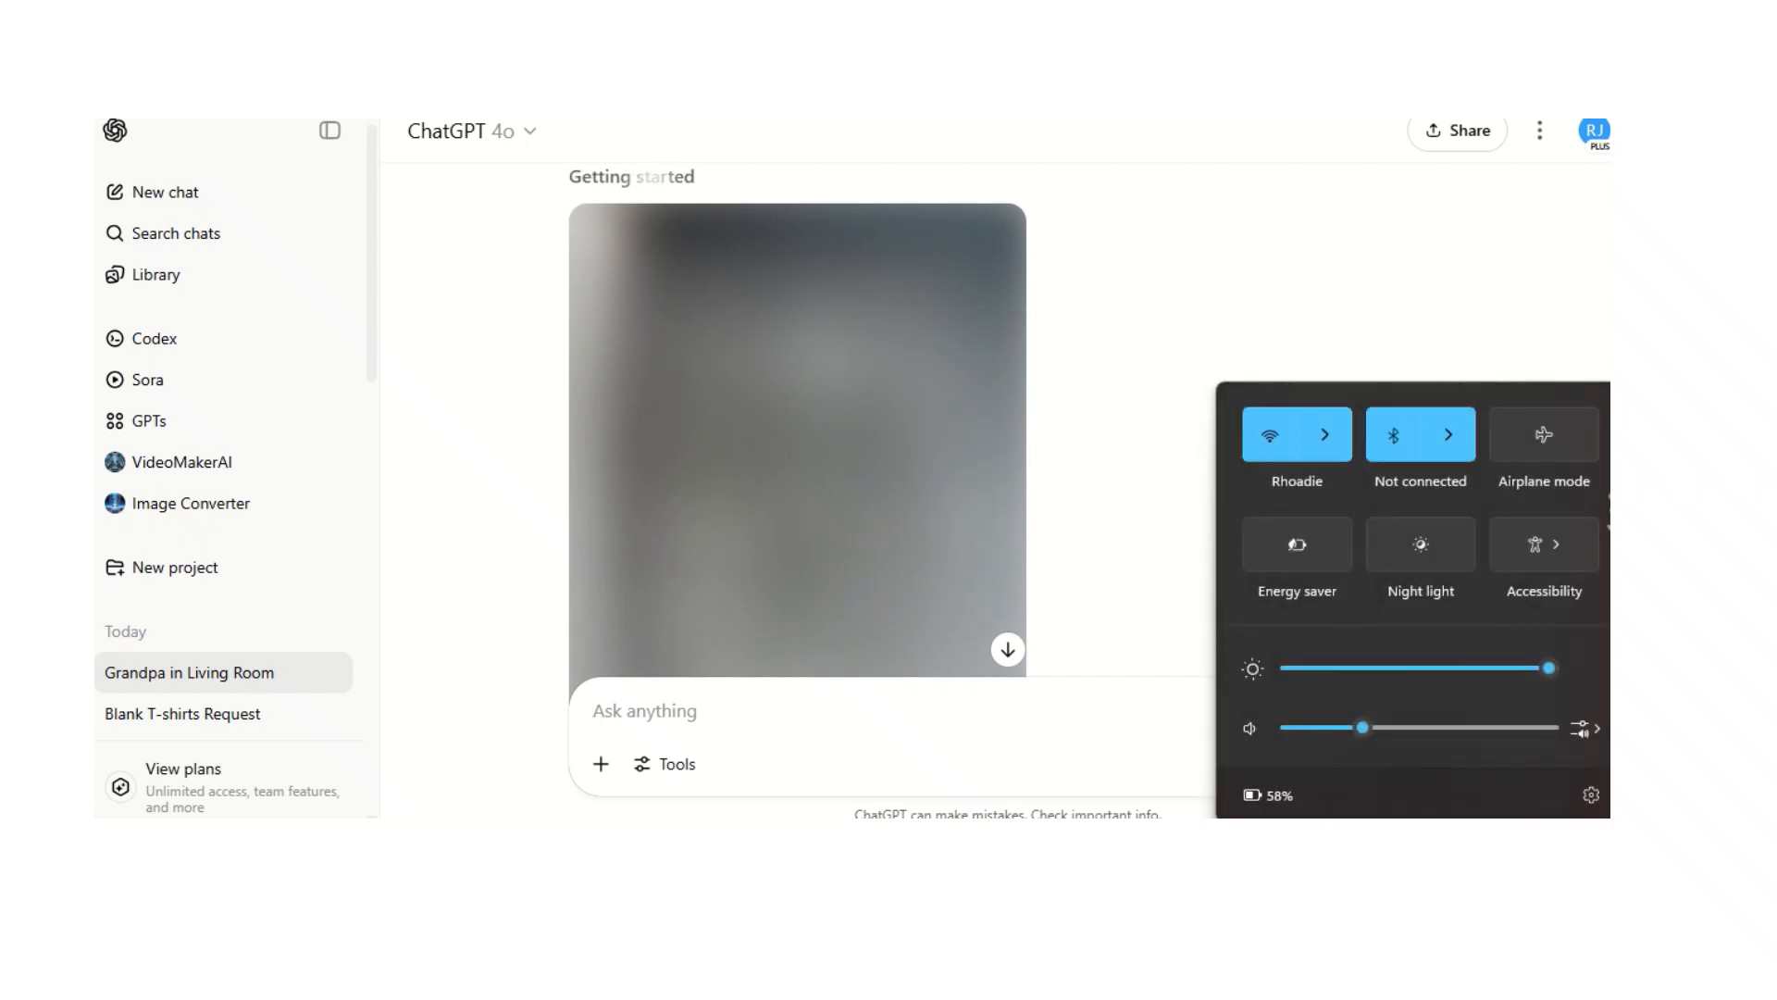
left_click(1251, 728)
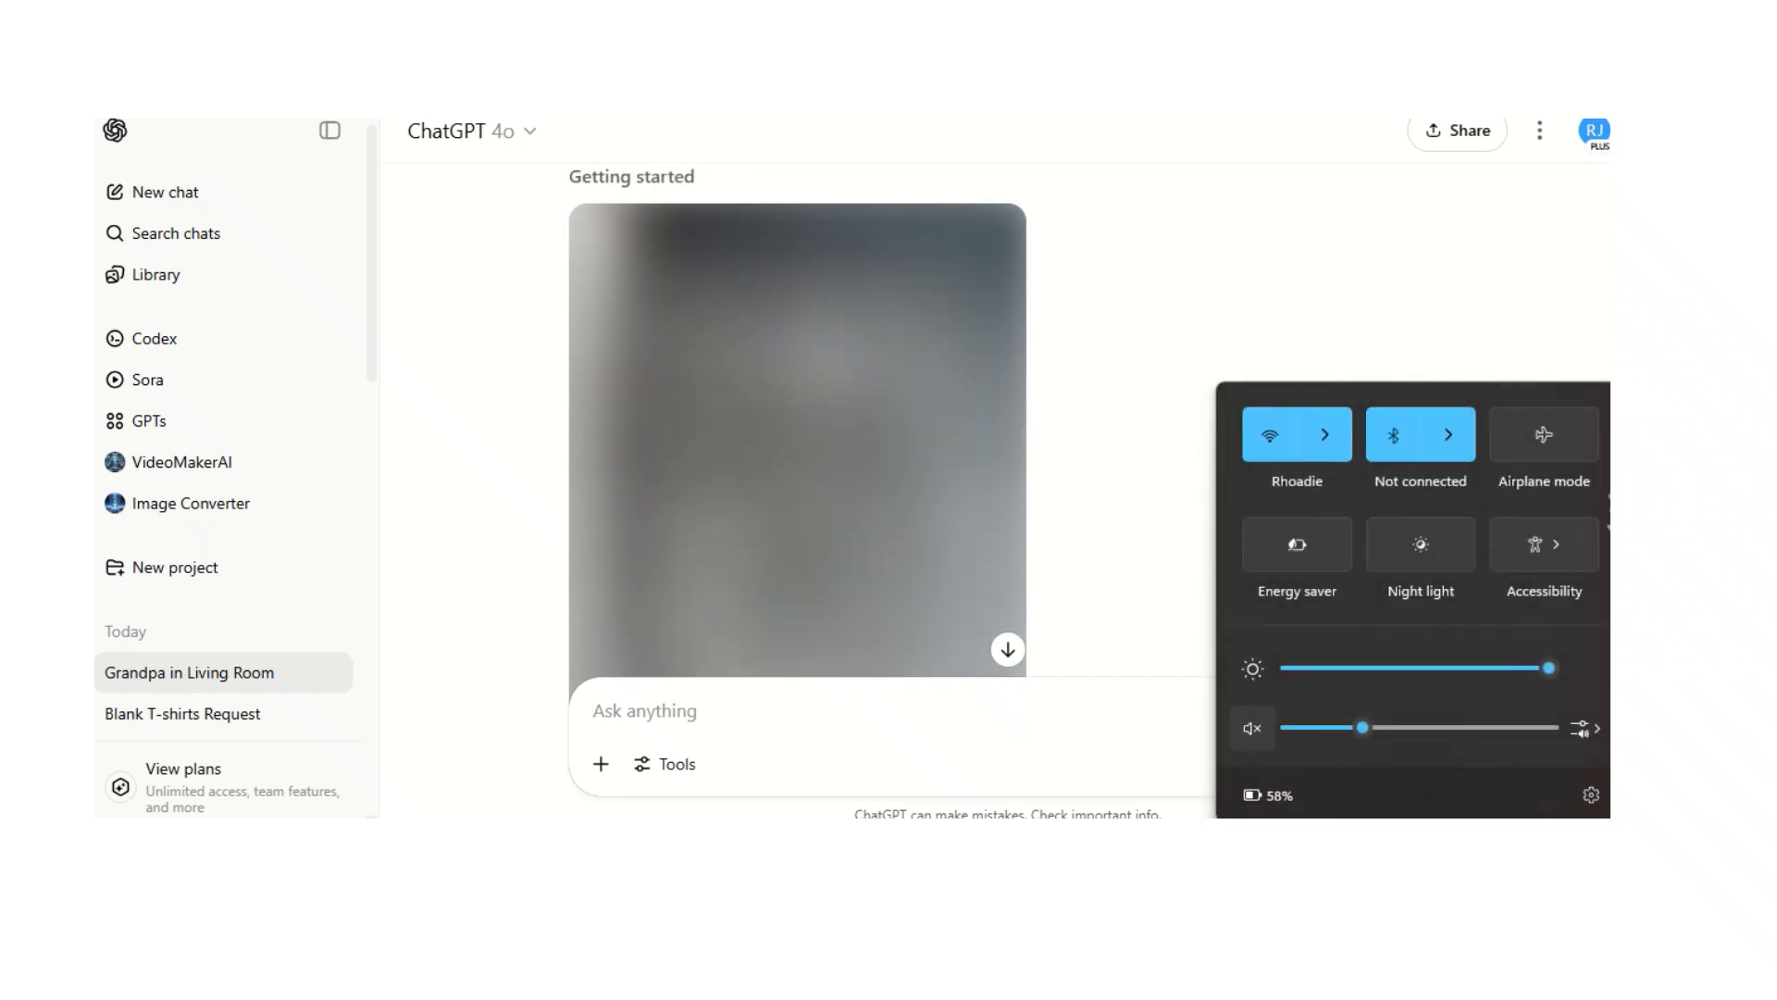
key("Escape")
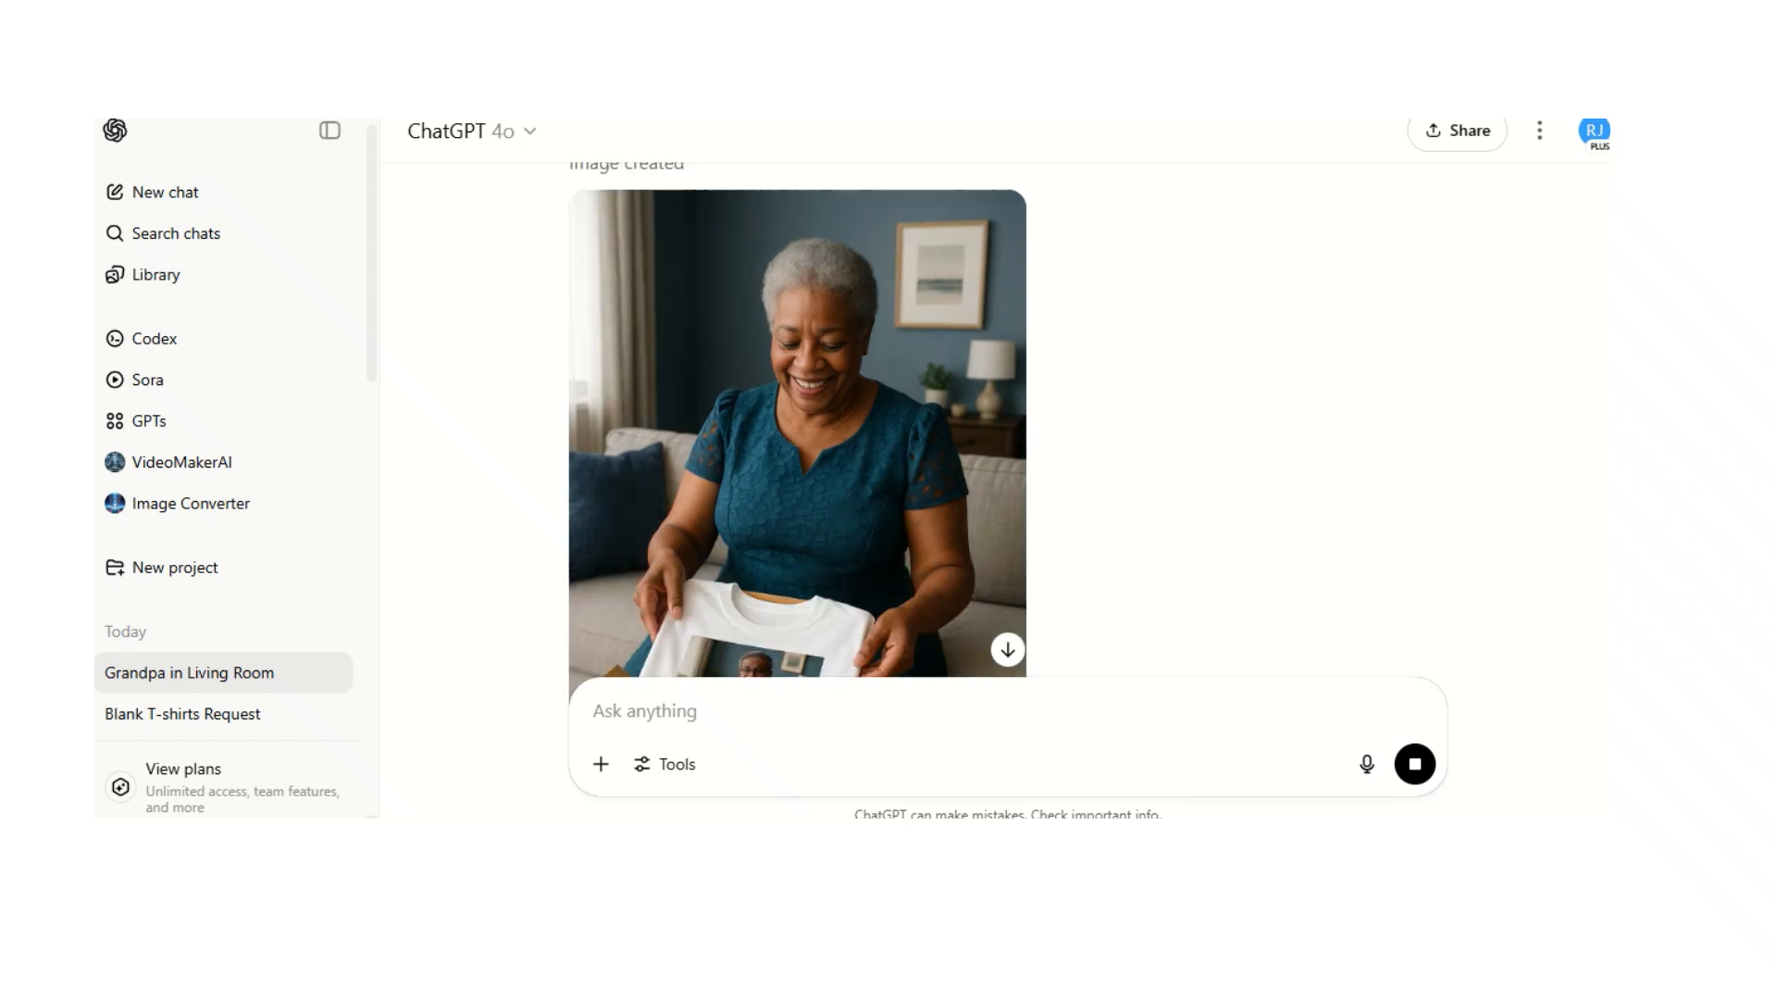
- Send the follow-up "I'm sorry, I meant to specify that it is a gift box. Can you show her placing the shirt into a gift box?"
scroll(1007, 421, "down", 2)
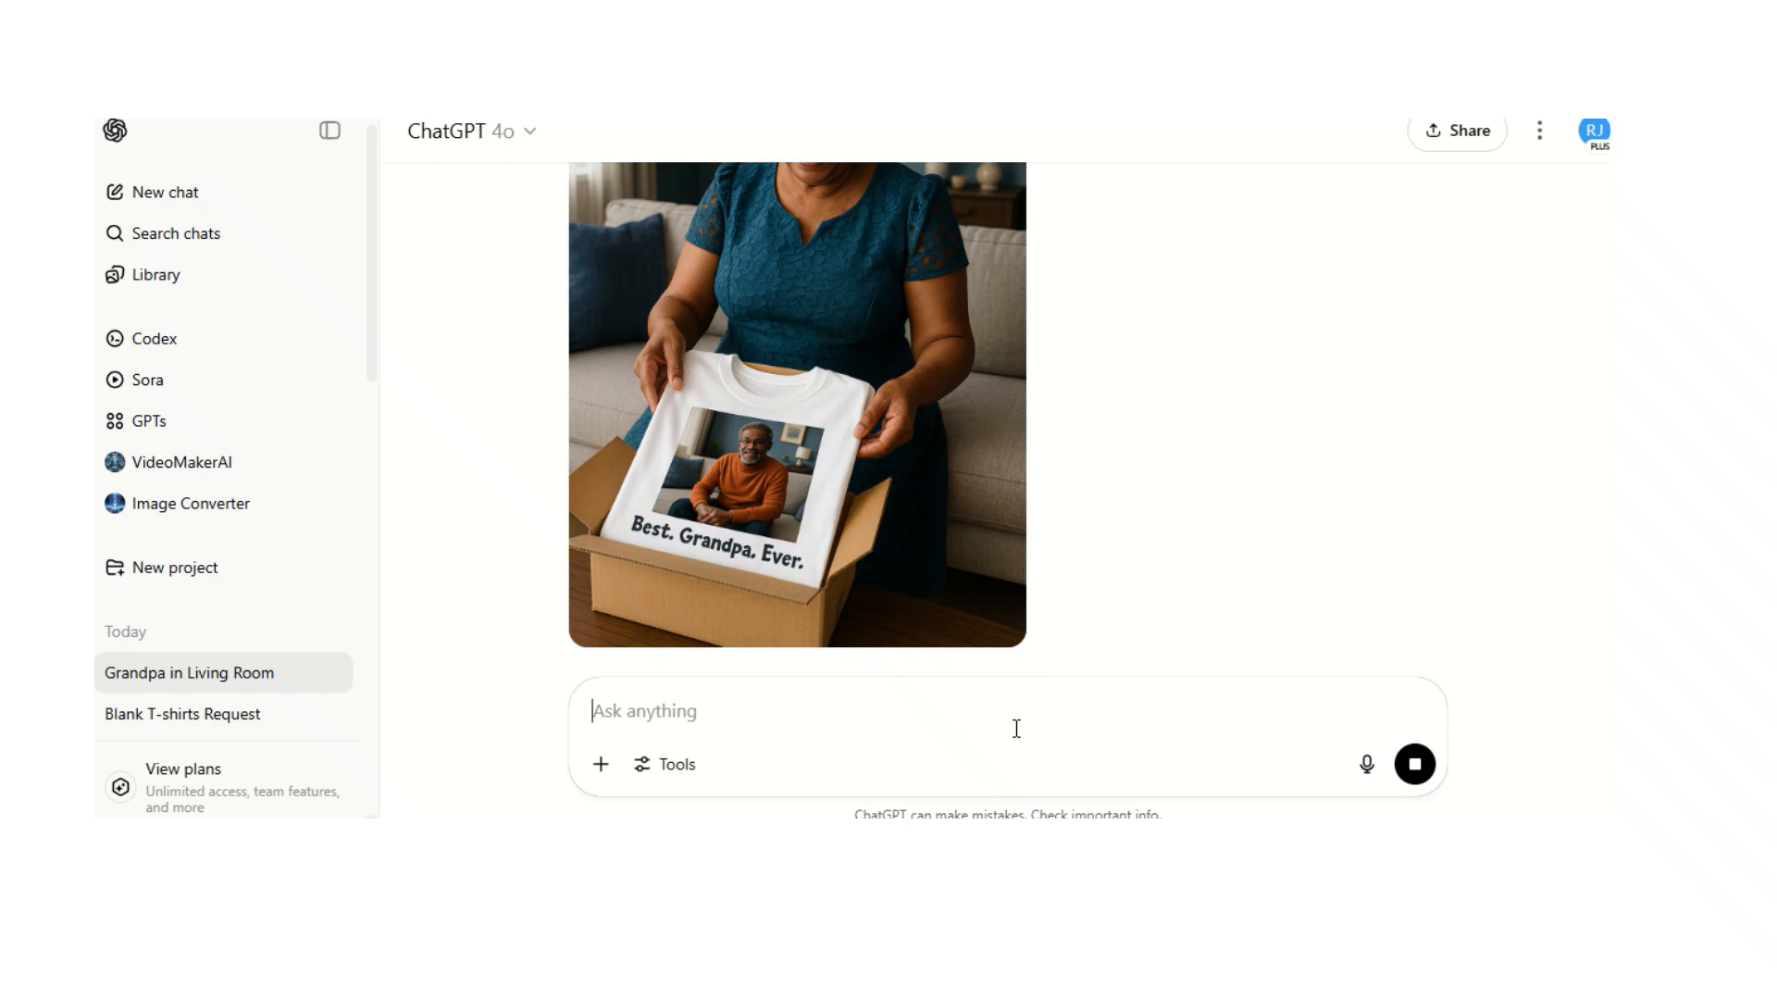
type("I\"m")
key("BackSpace")
key("BackSpace")
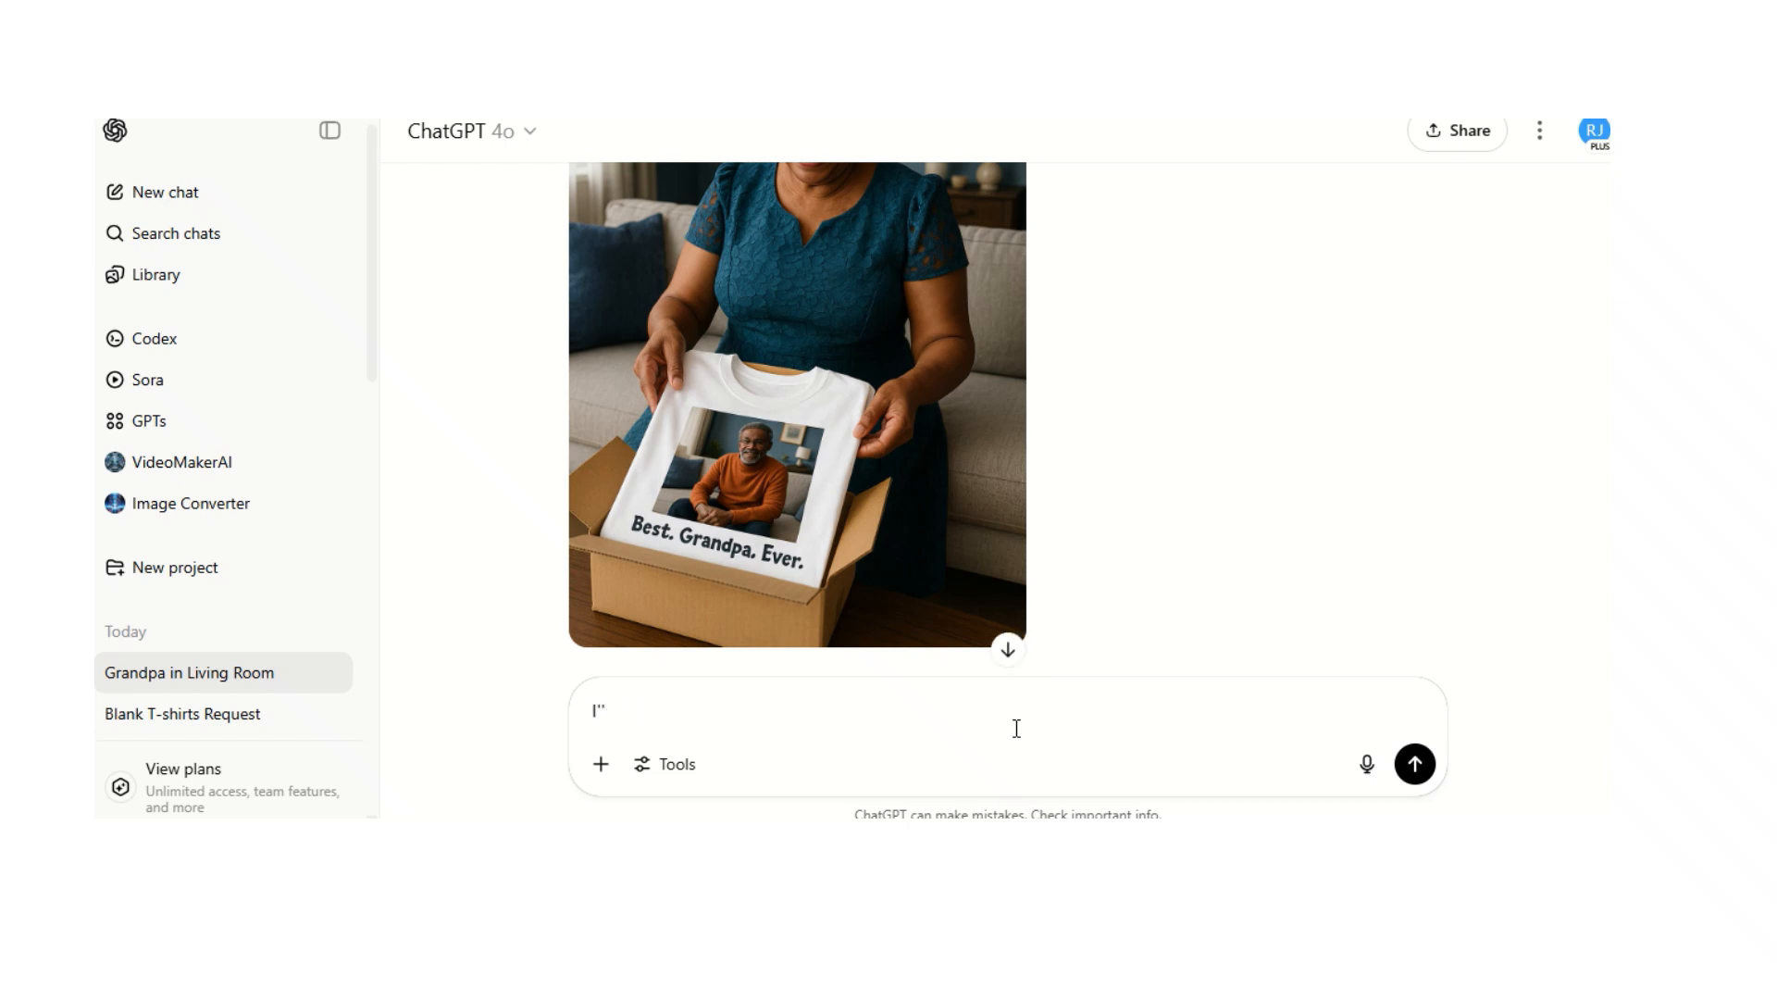
type("m sorry, I men")
key("BackSpace")
type("en")
key("BackSpace")
type("ant to specif")
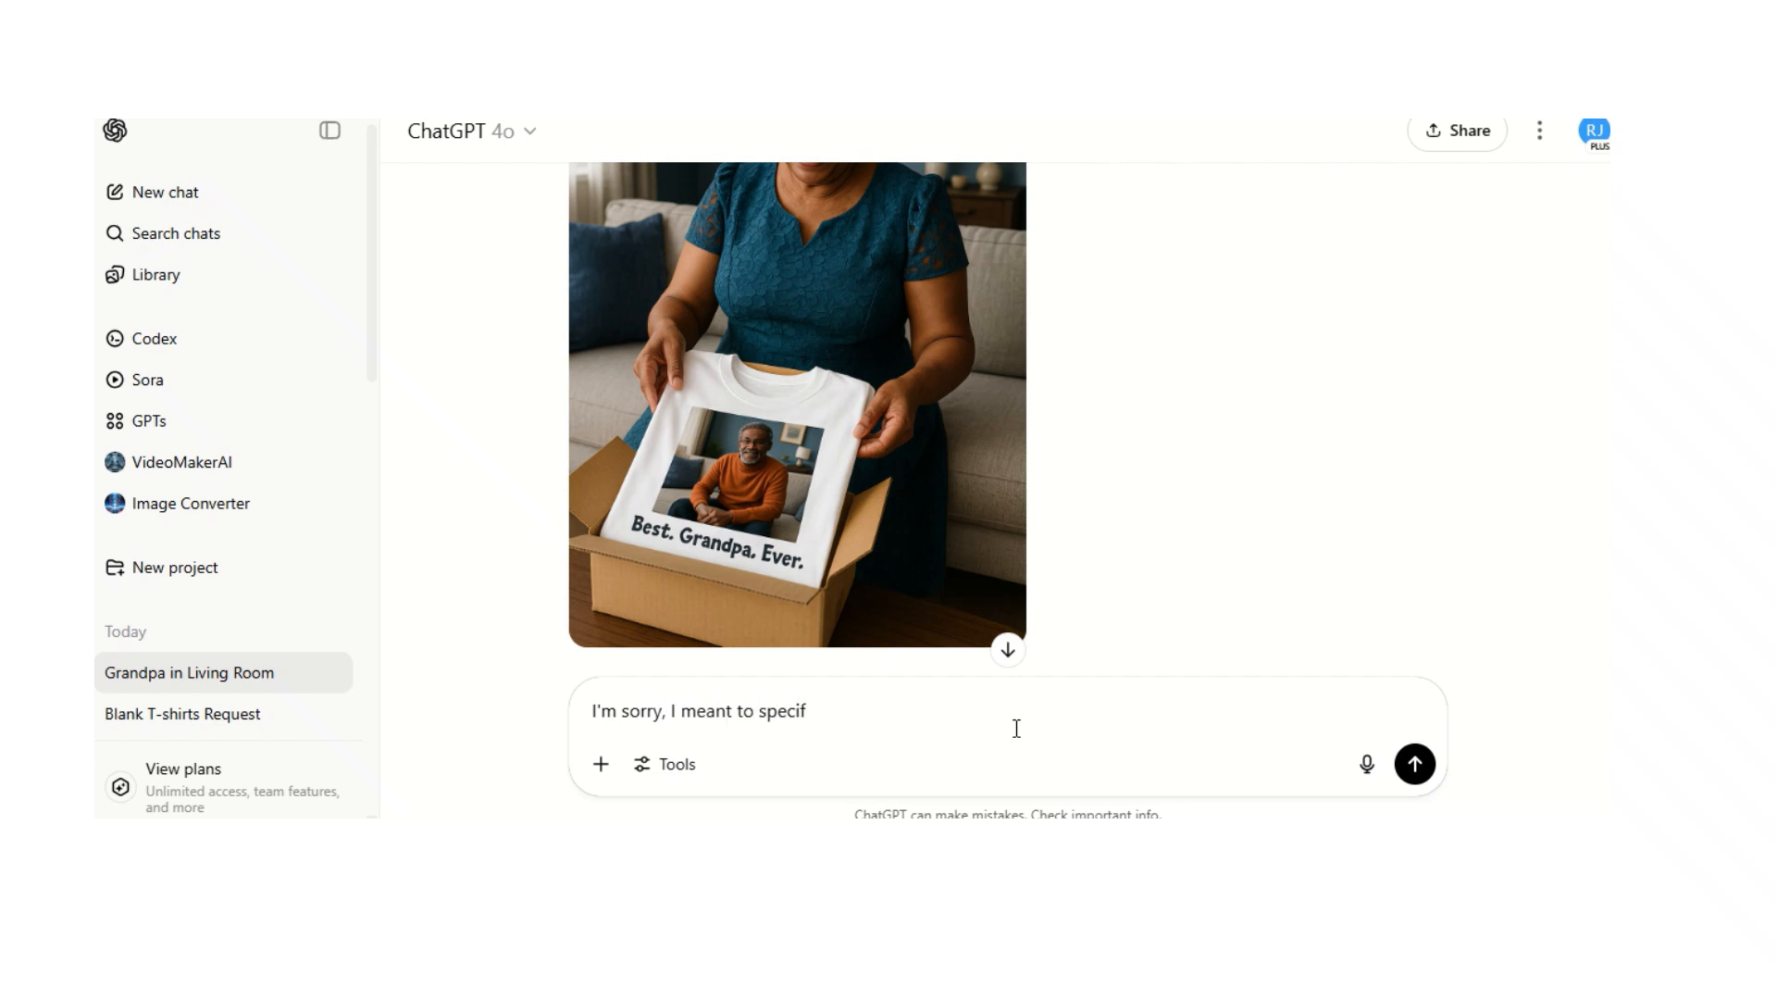
type("y that it is a gift box.  Can")
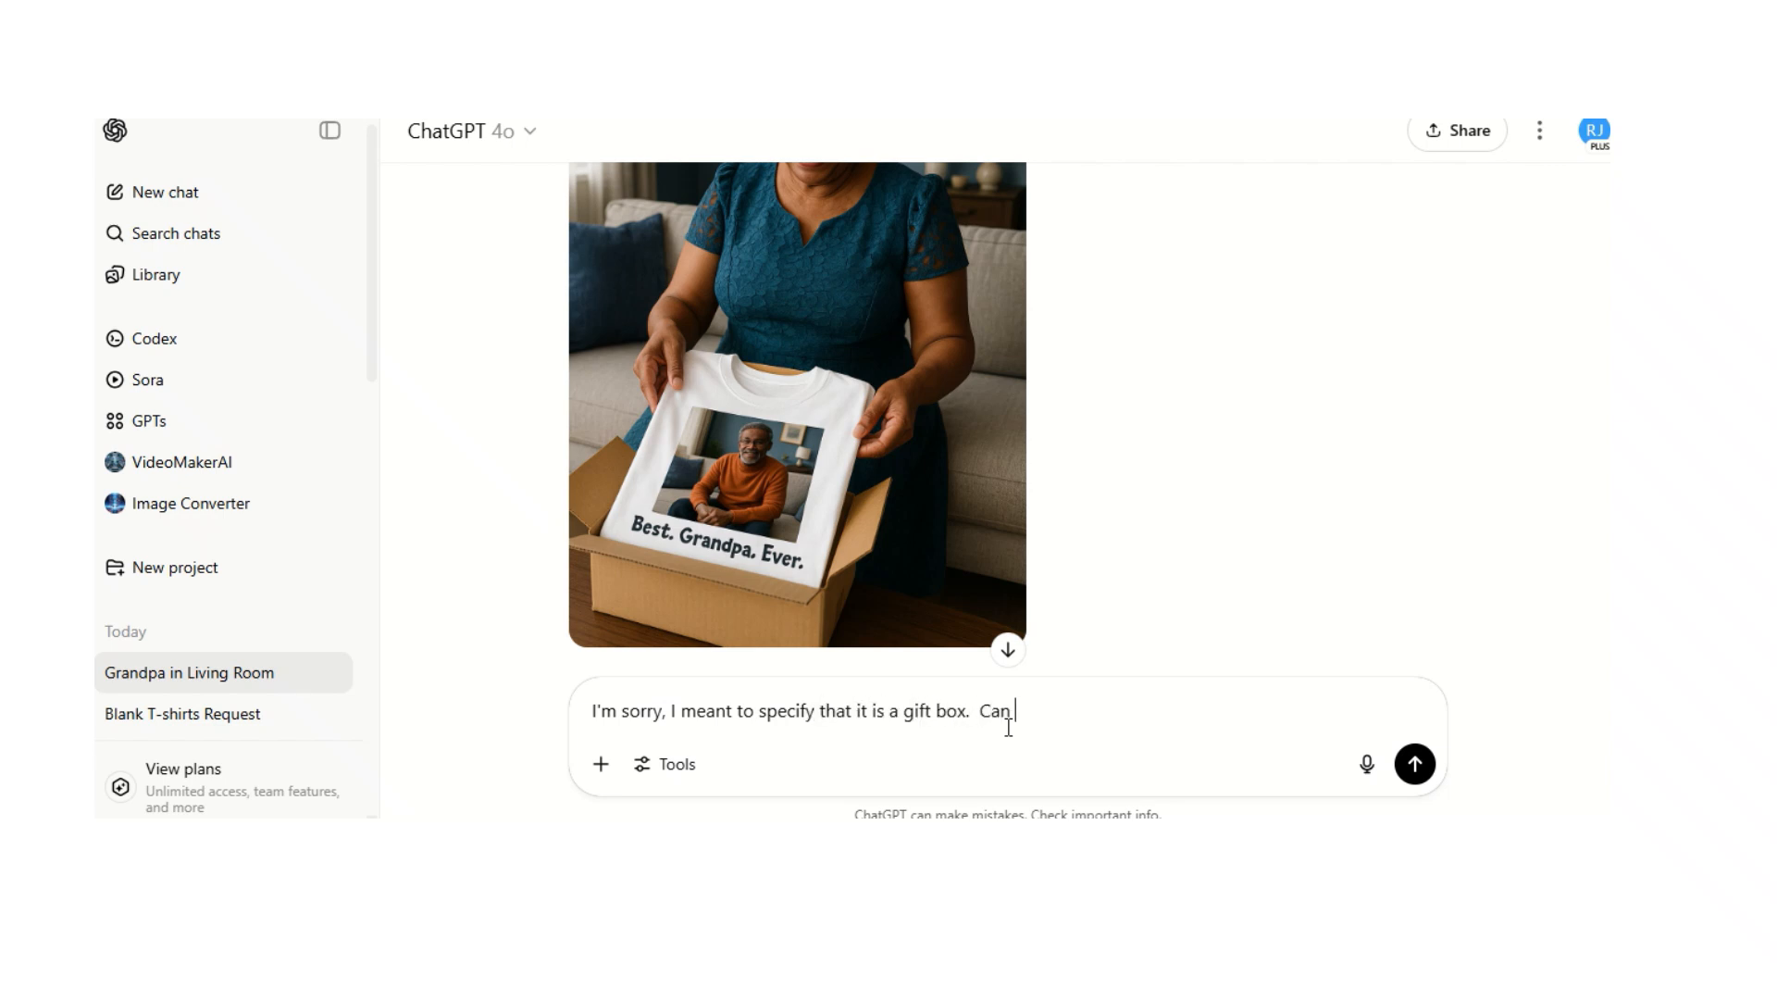
type(" you show her placing the ")
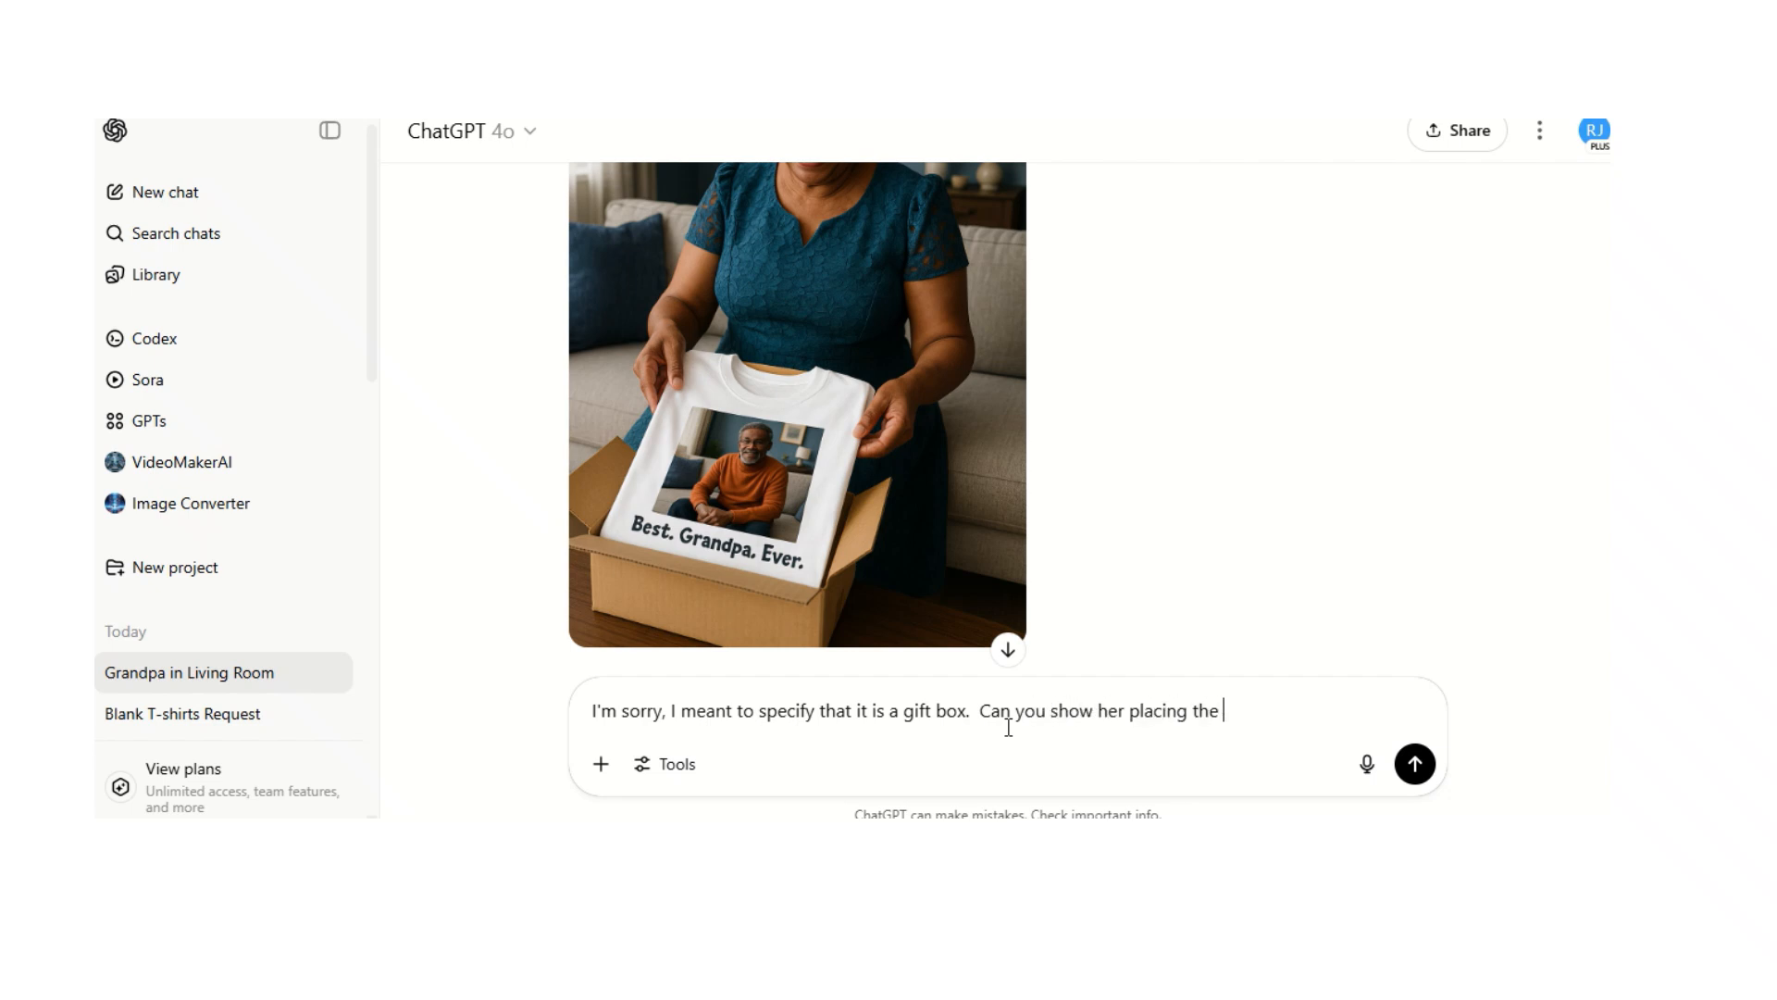
type("shirt into a gift box?")
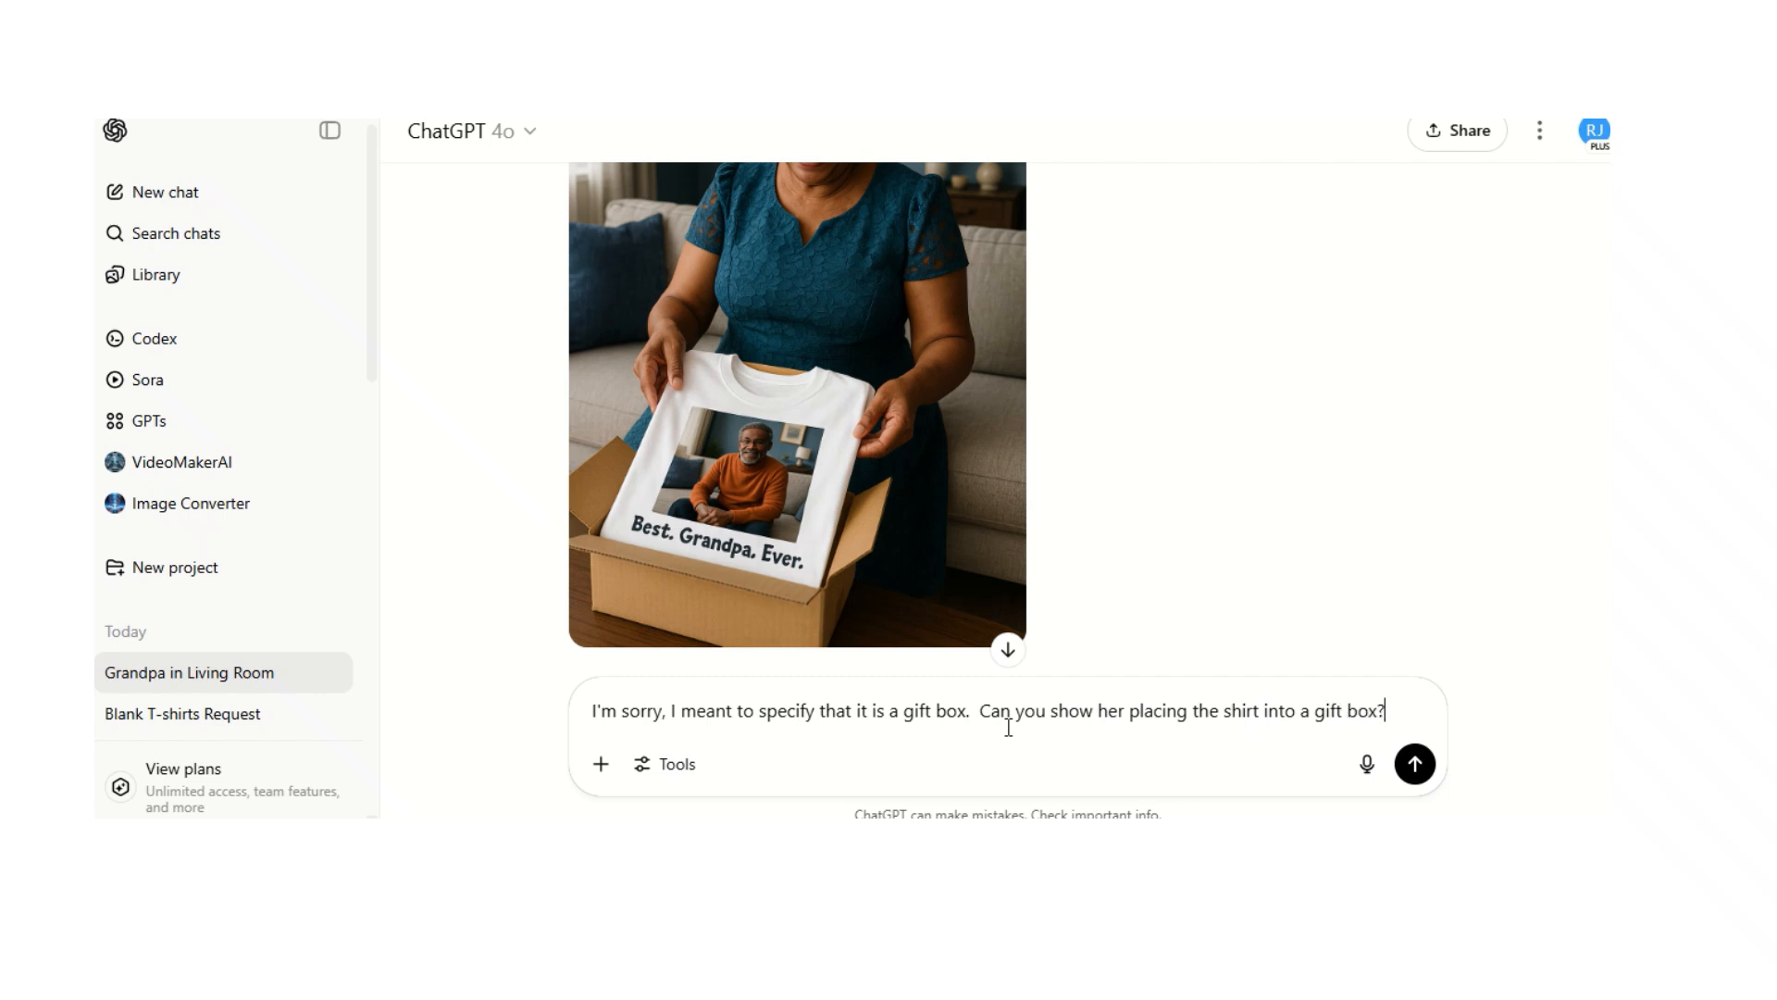
key("Return")
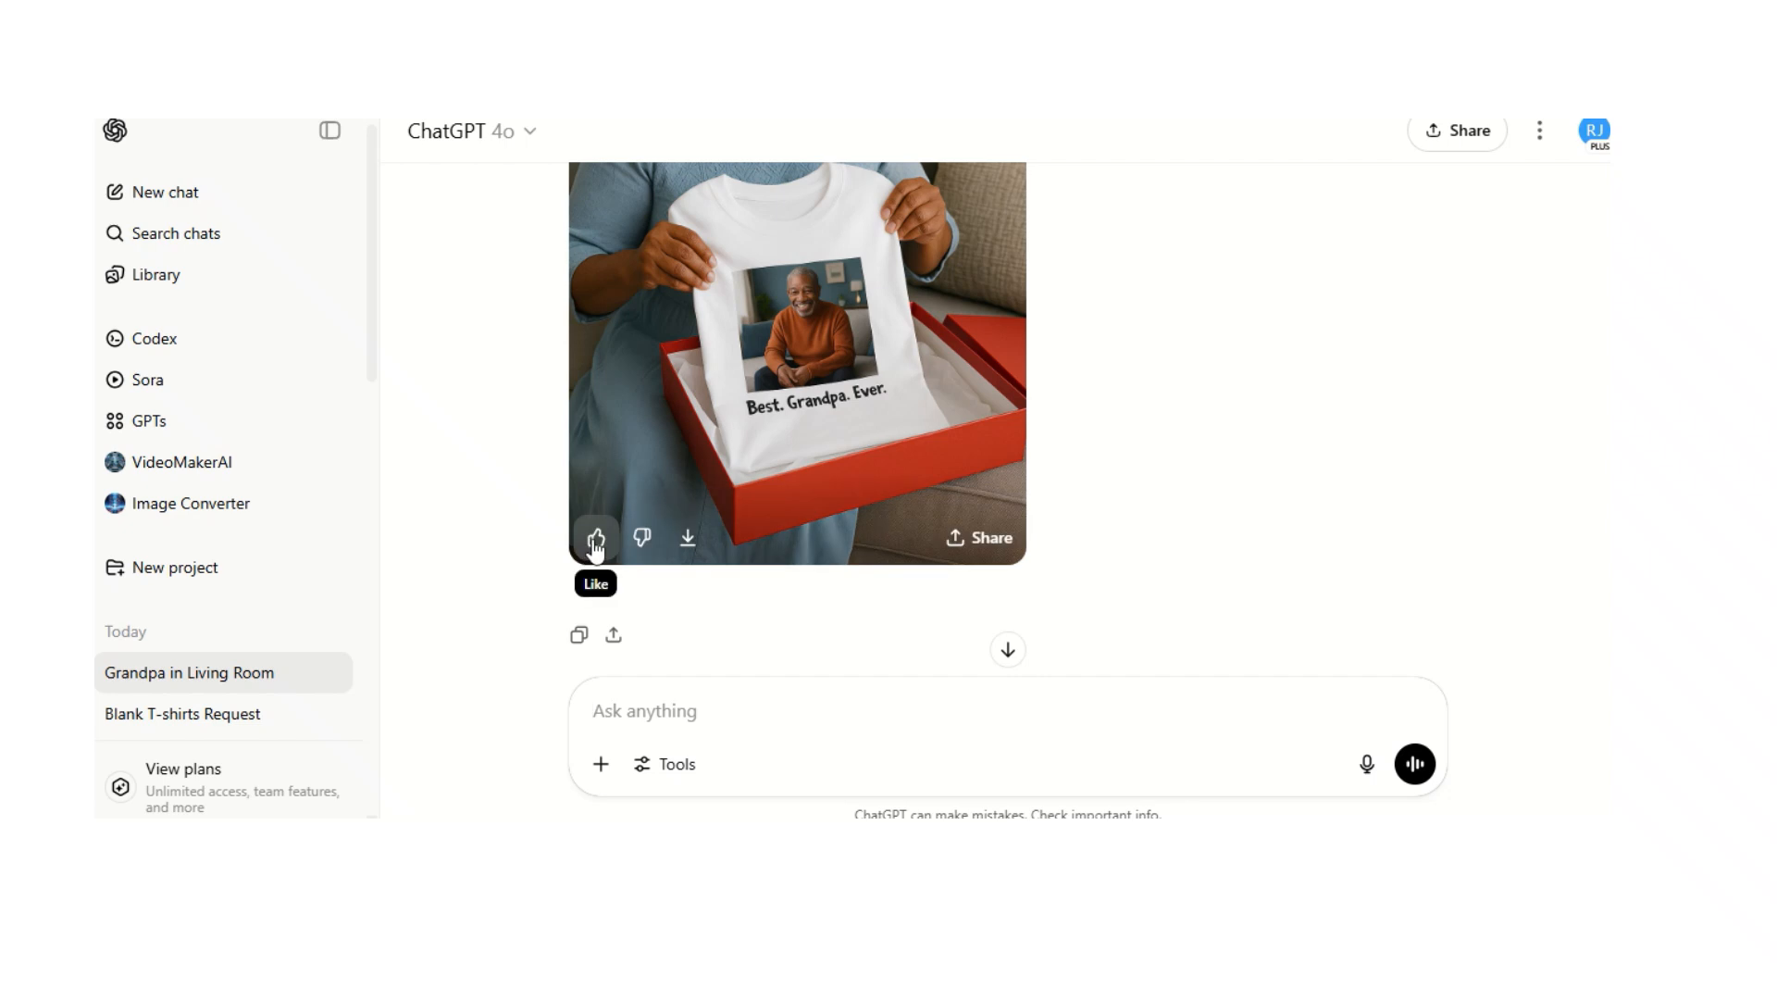
- Rate the generated red gift box image as liked and start writing a reply in the chat
left_click(596, 541)
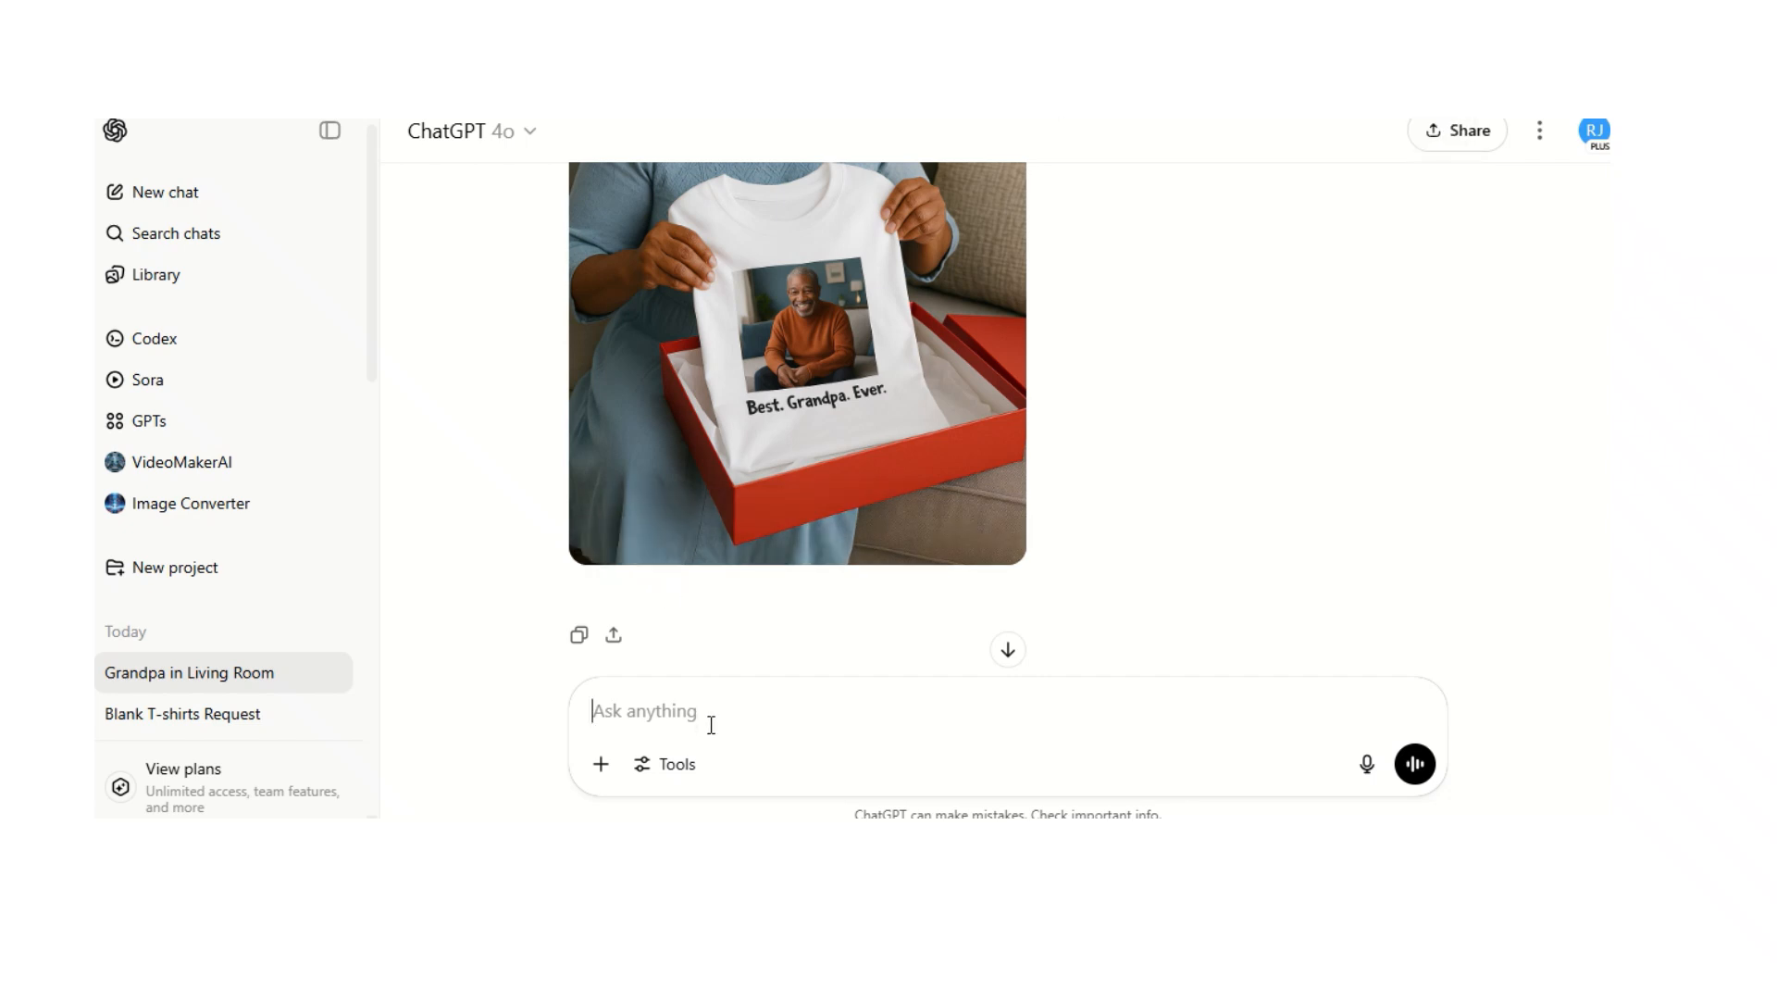
type("T")
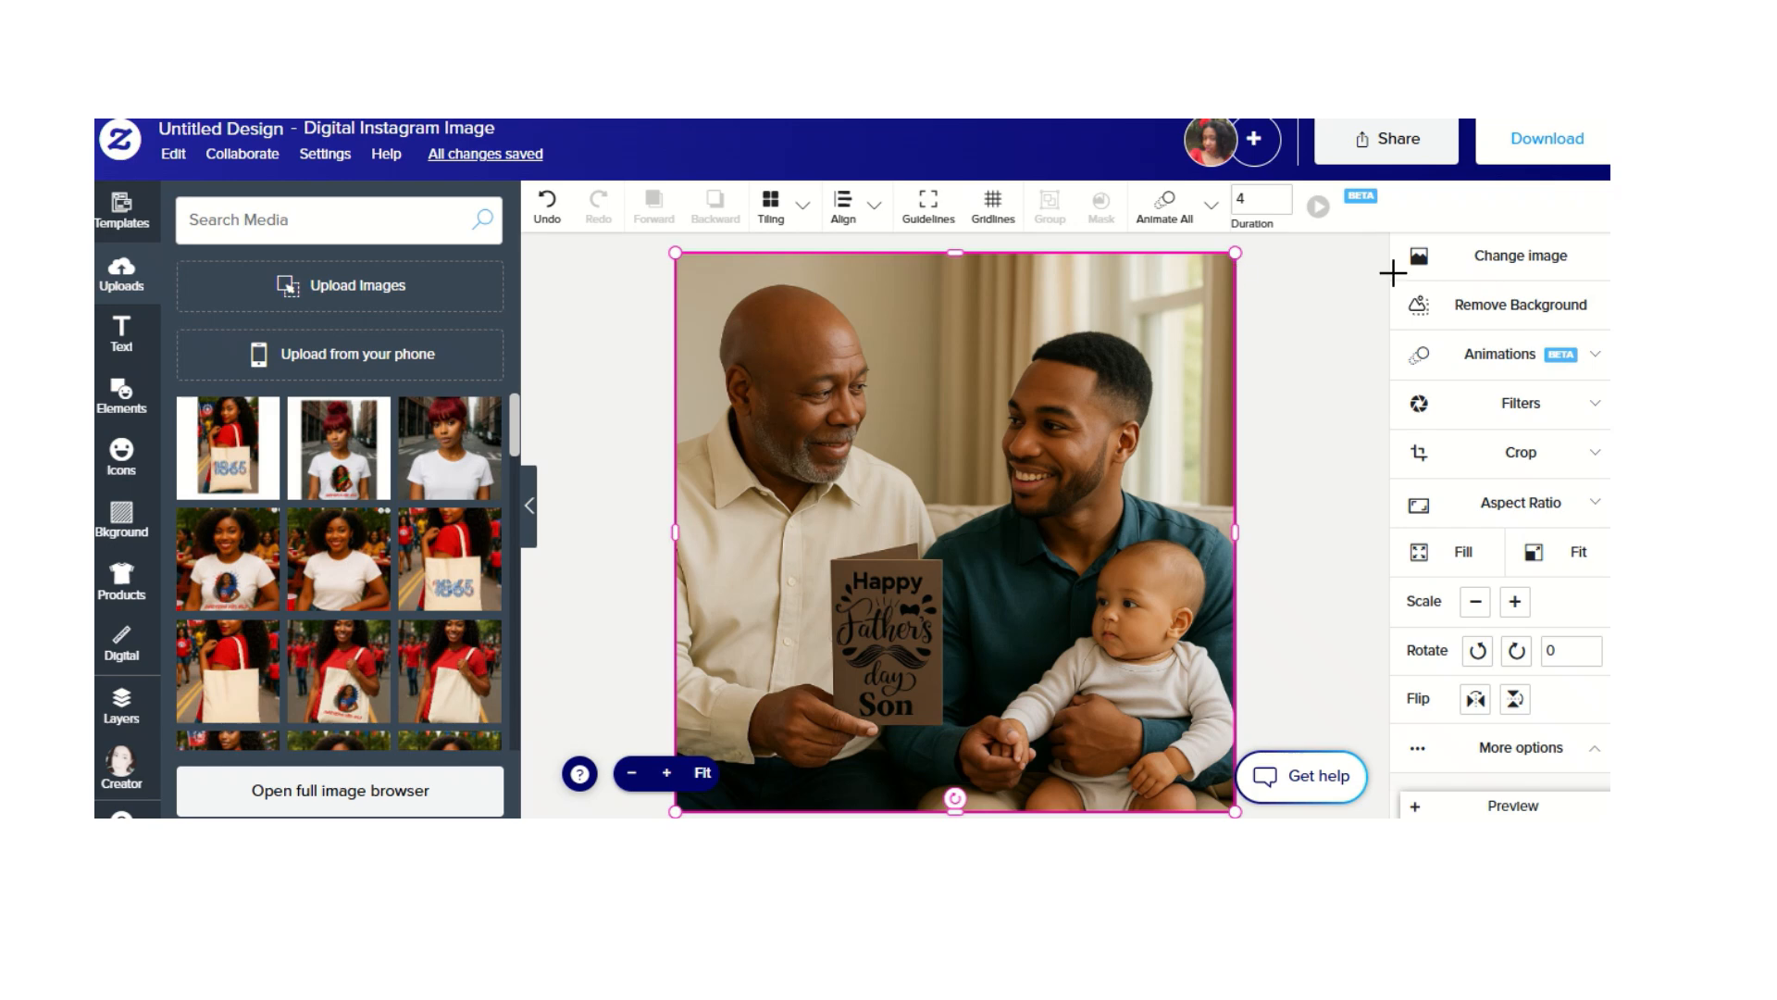
- In Zazzle's Digital Instagram Image design, upload "ChatGPT Image Jun 6, 2025, 09_21_37 AM" and use it to replace the existing Father's Day photo
left_click(1501, 265)
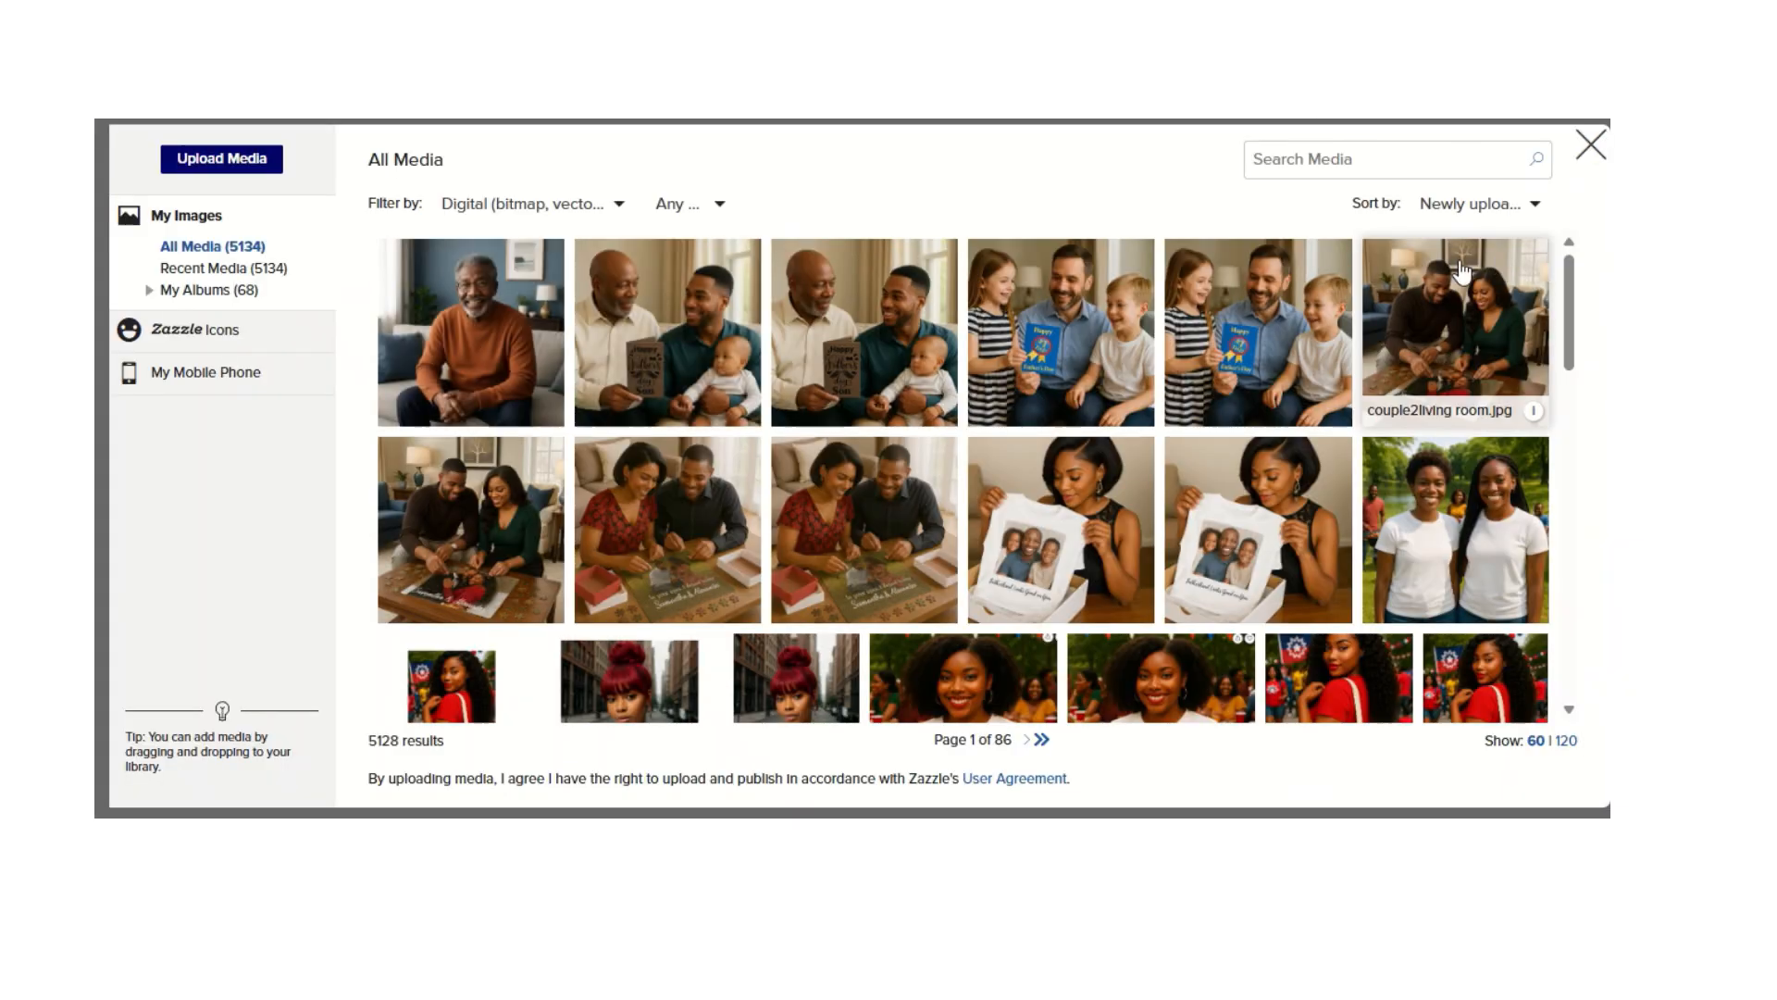
left_click(249, 165)
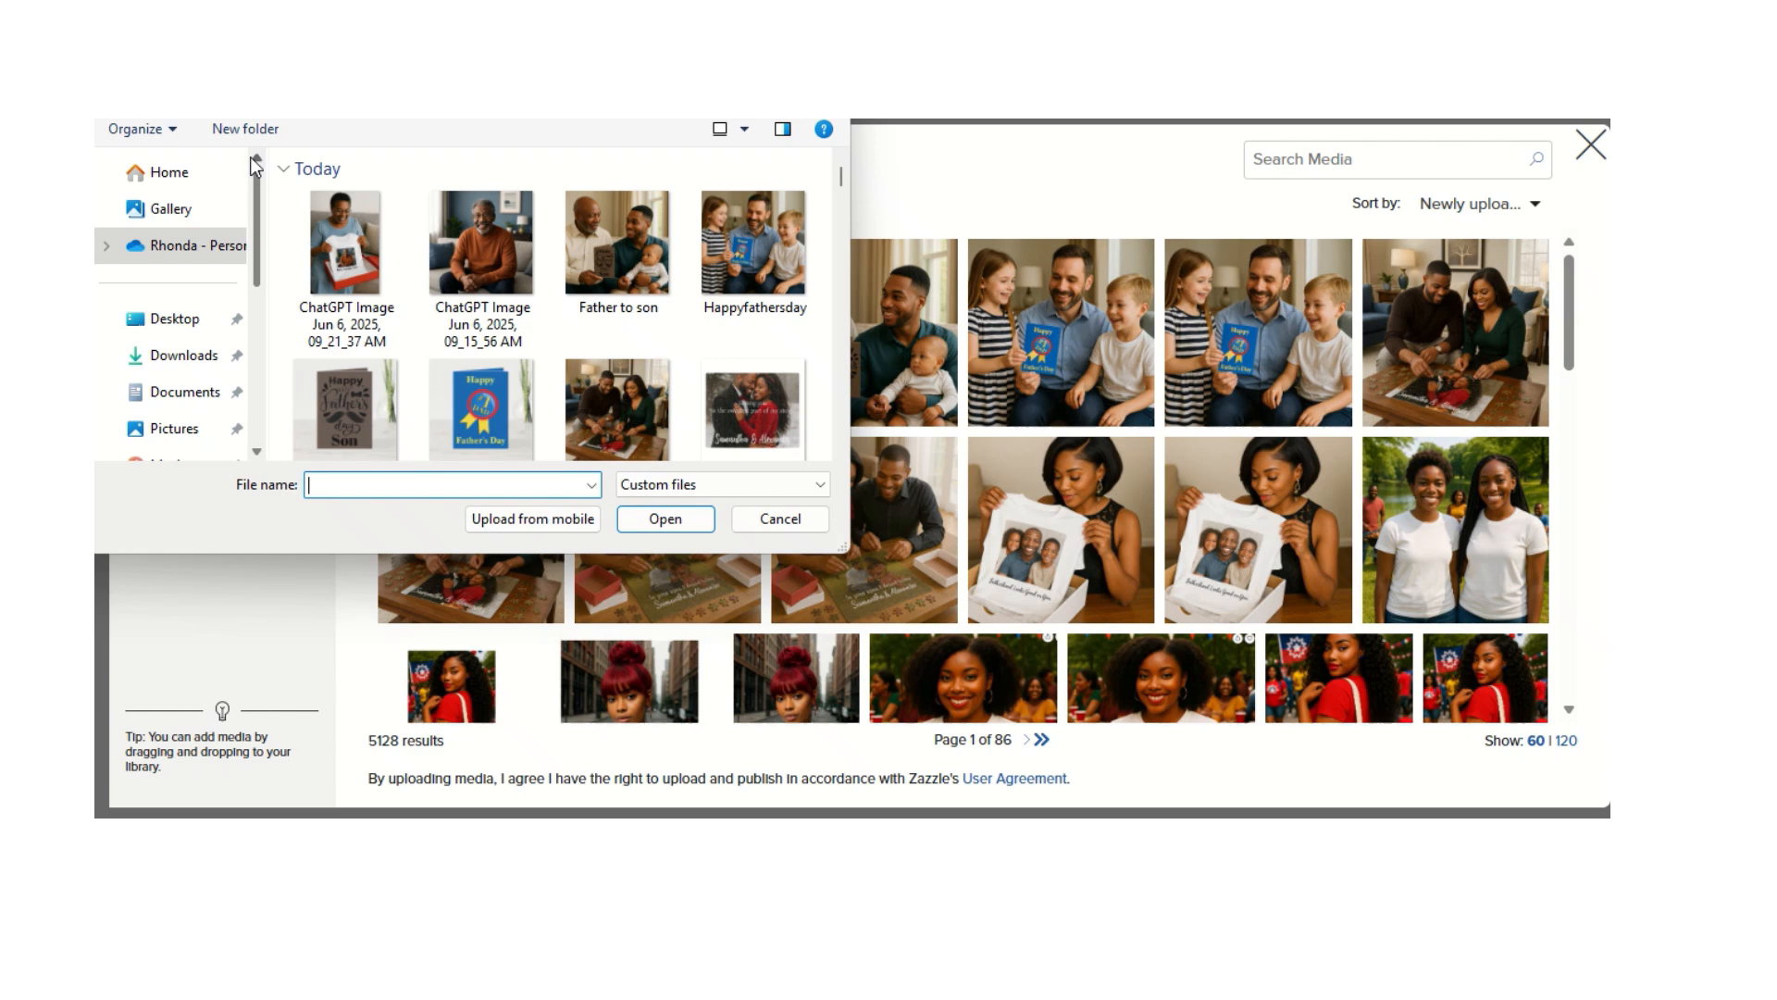
left_click(347, 248)
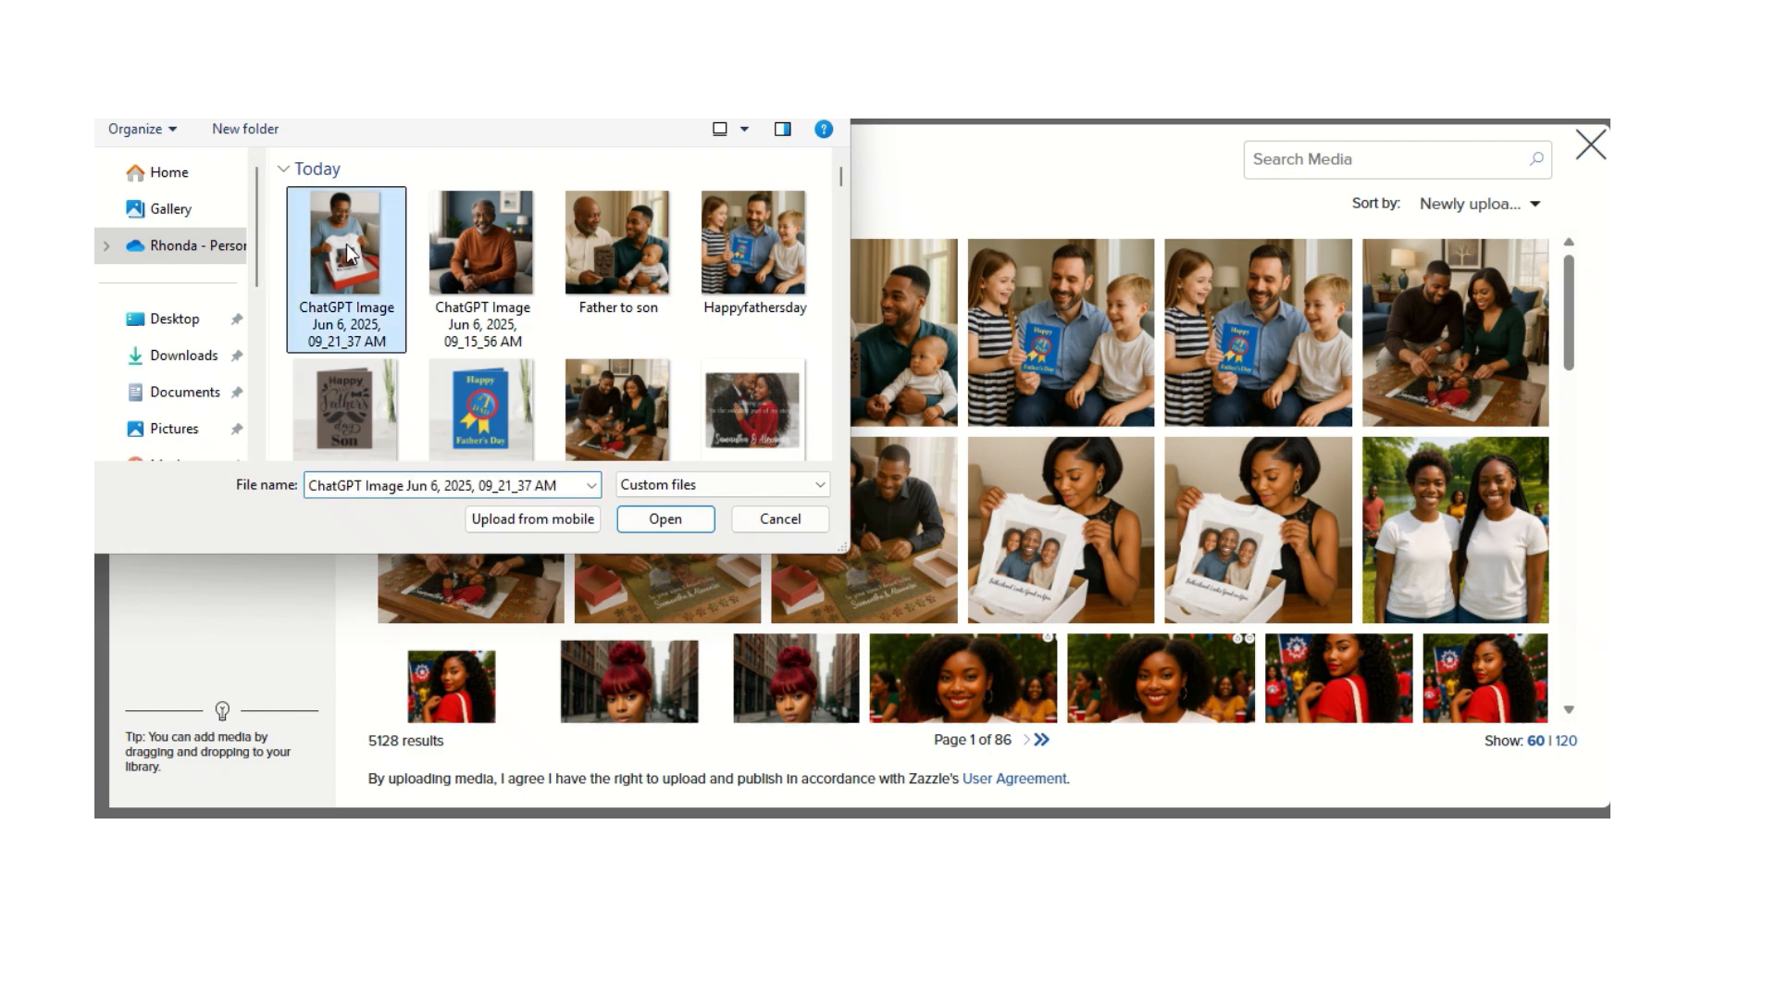
left_click(664, 519)
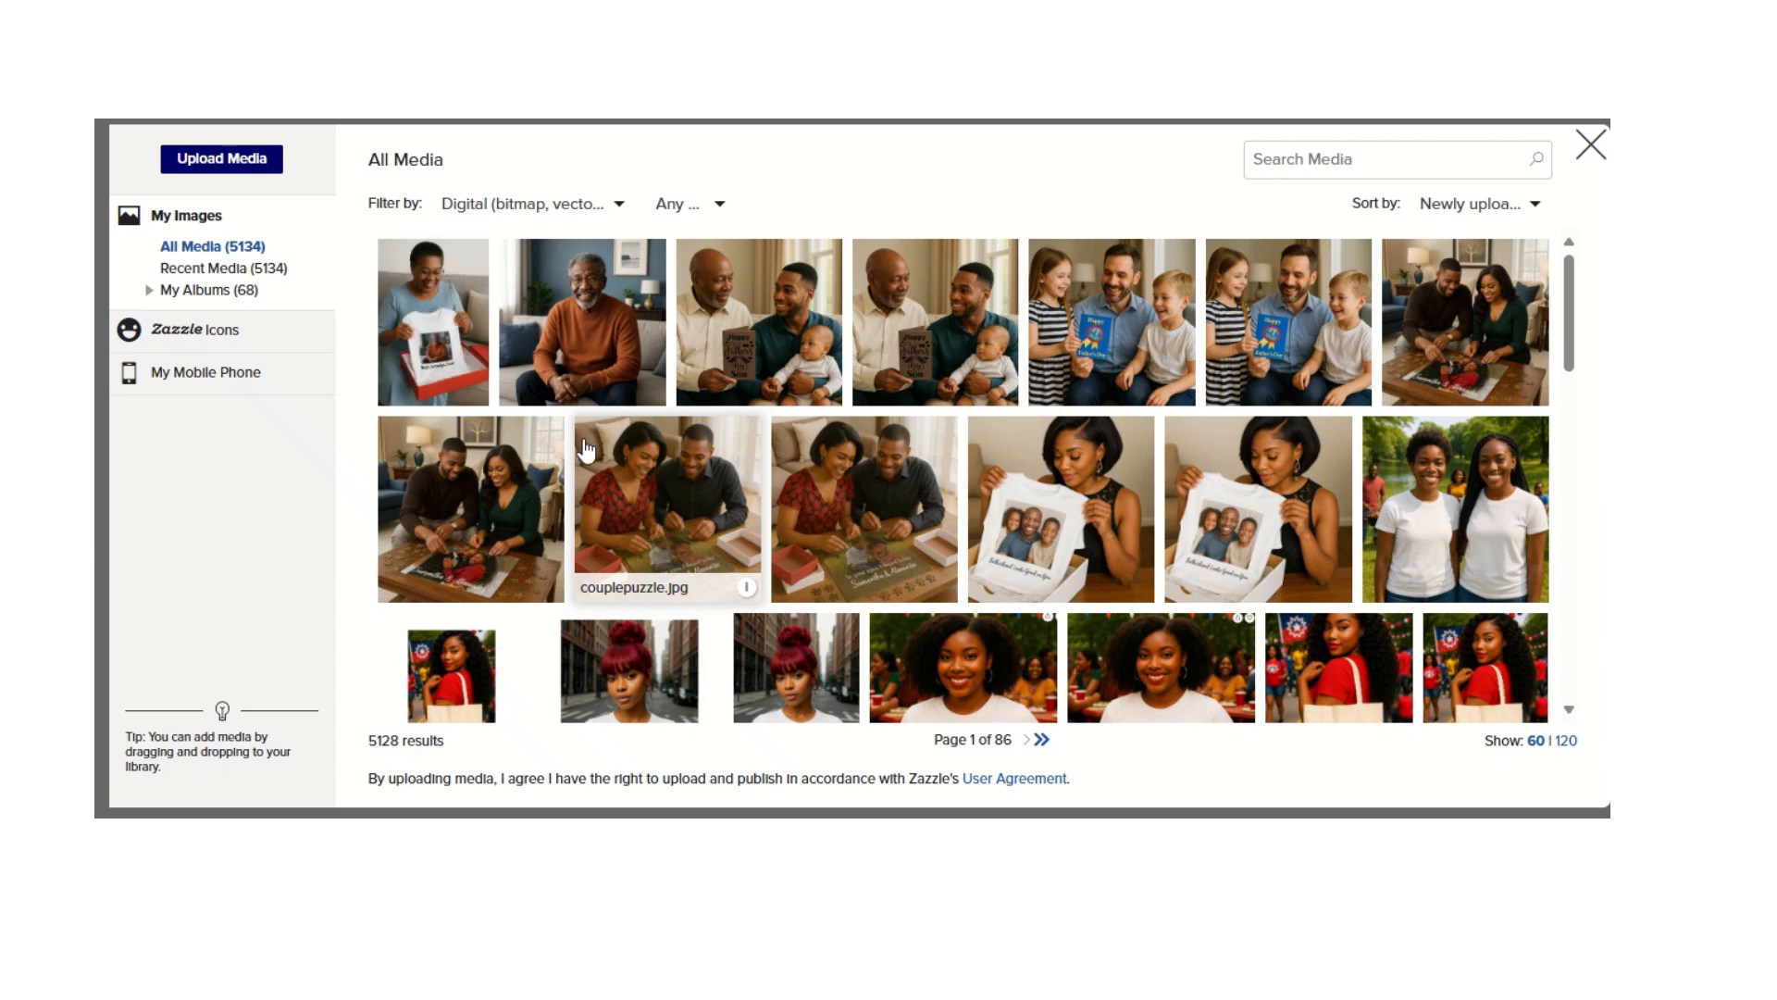
left_click(453, 294)
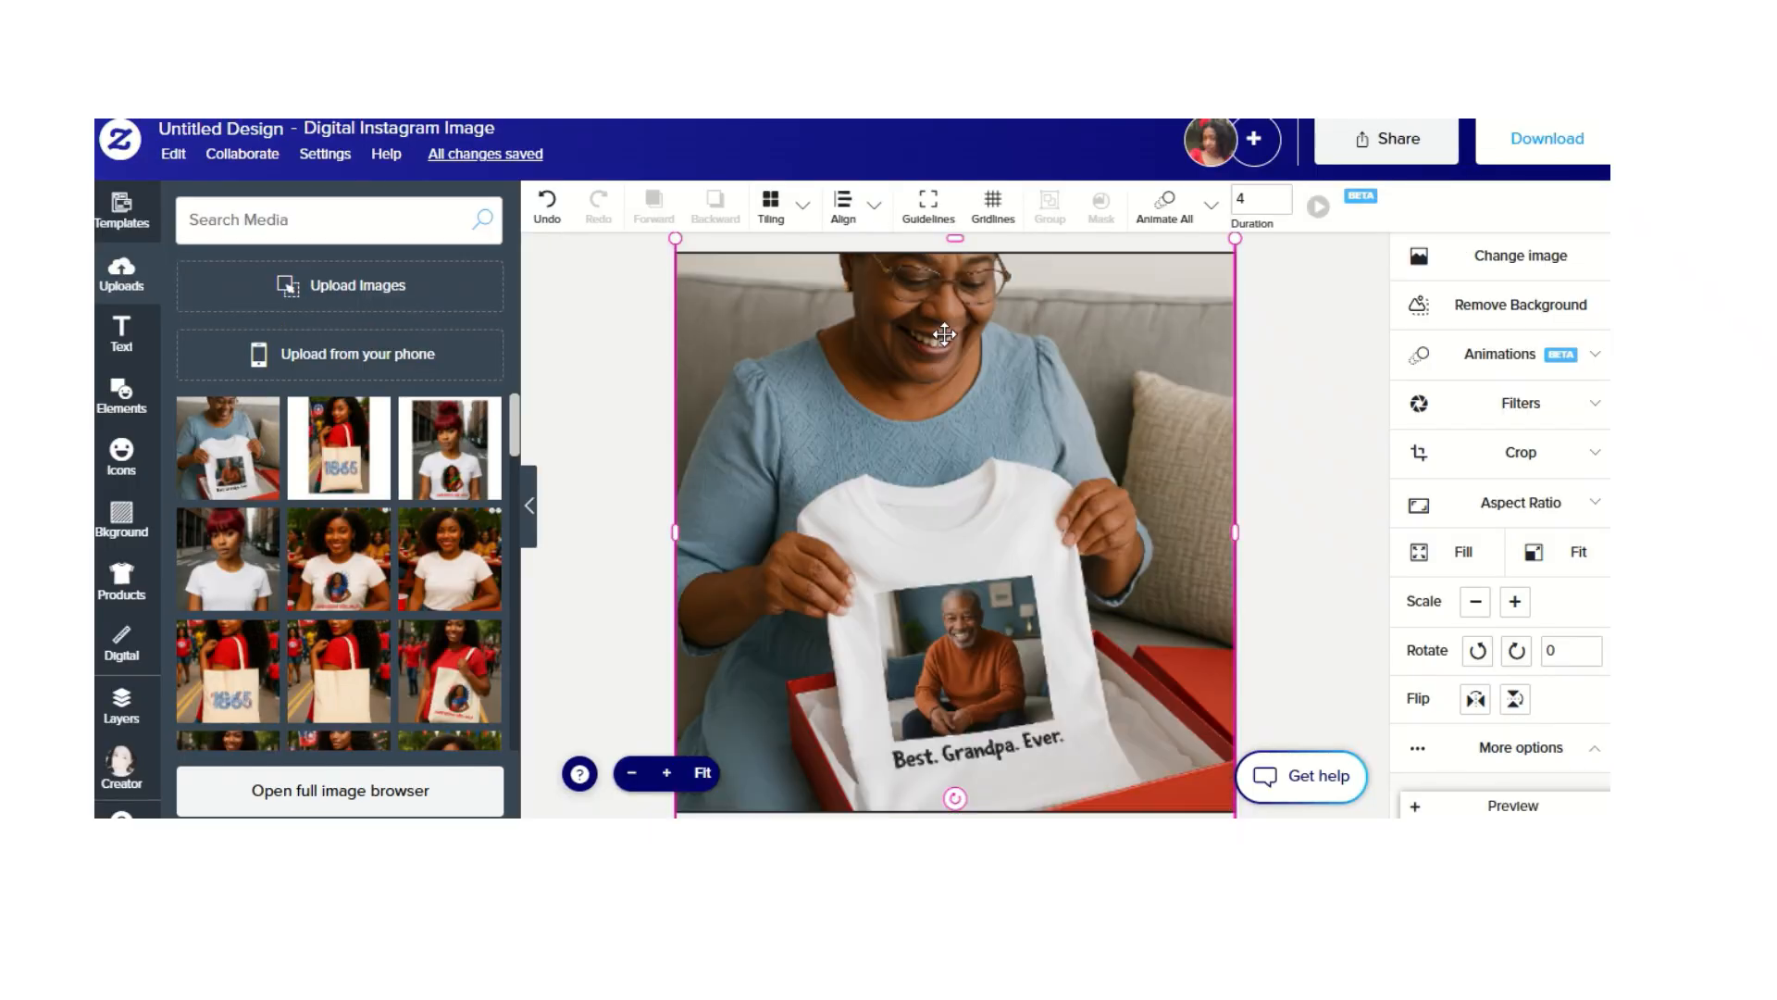
- Scale down and reposition the gift box photo until the whole picture fits inside the artboard
left_click_drag(954, 282, 957, 404)
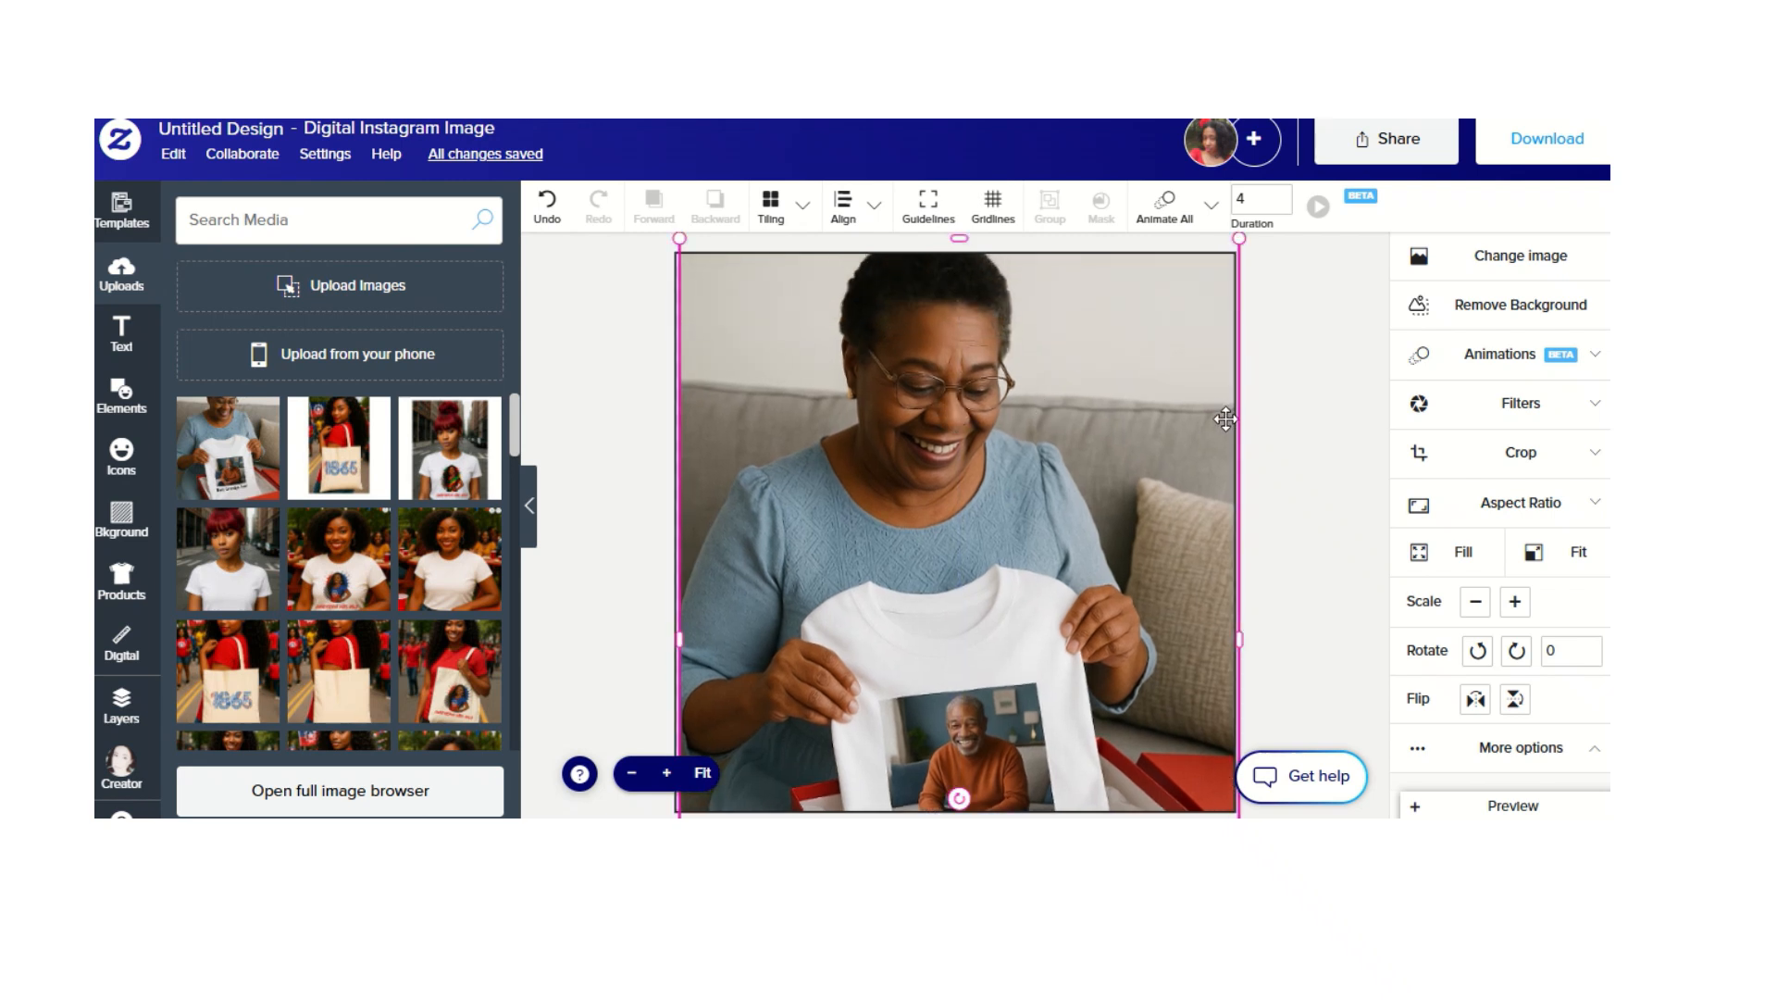
left_click(1478, 604)
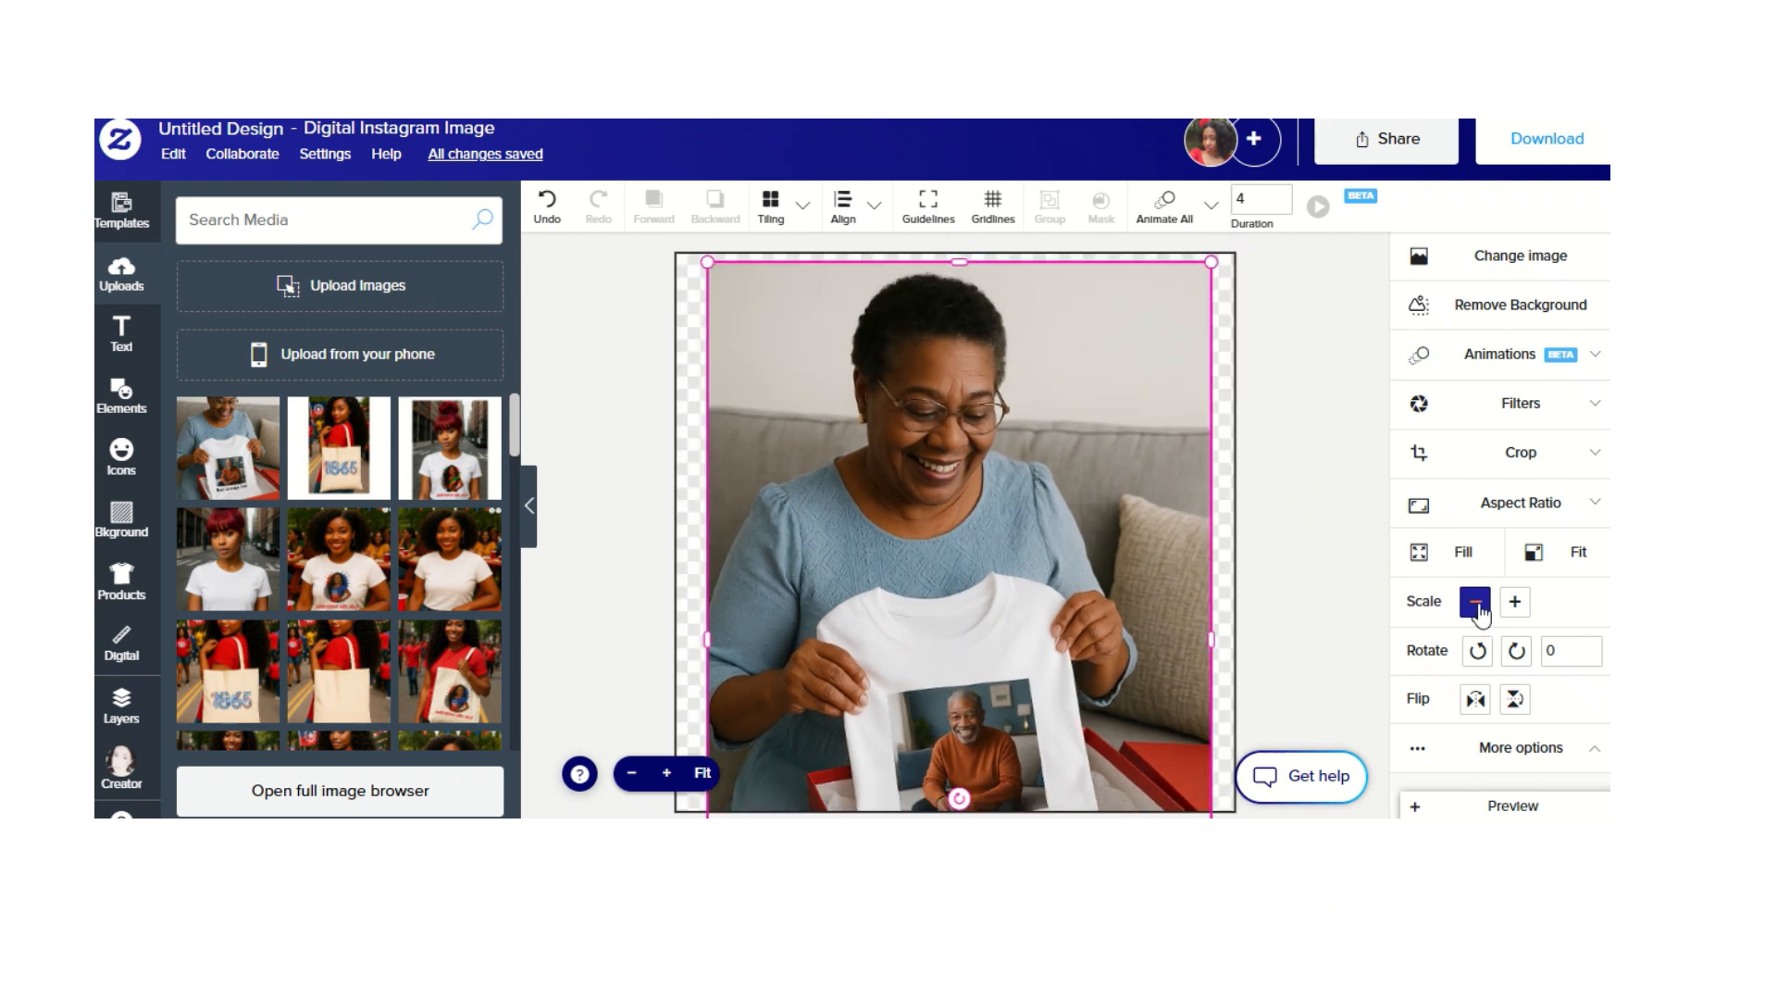
left_click_drag(1095, 543, 1093, 535)
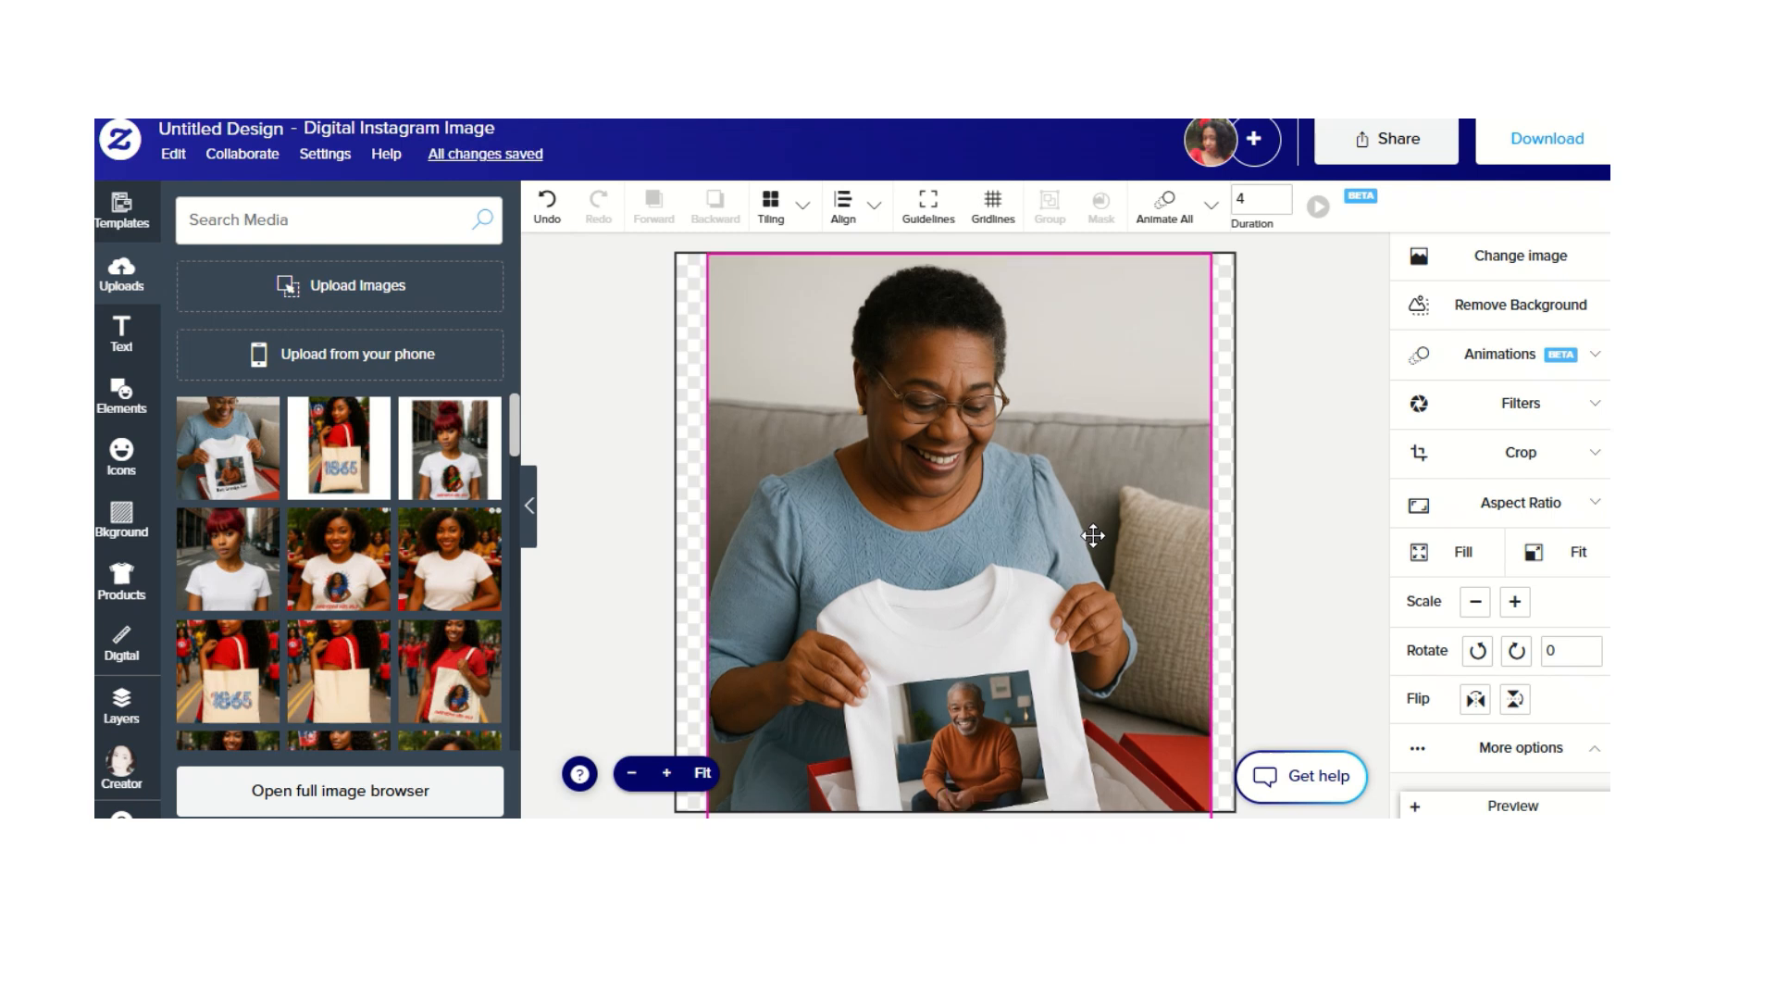
left_click(1476, 601)
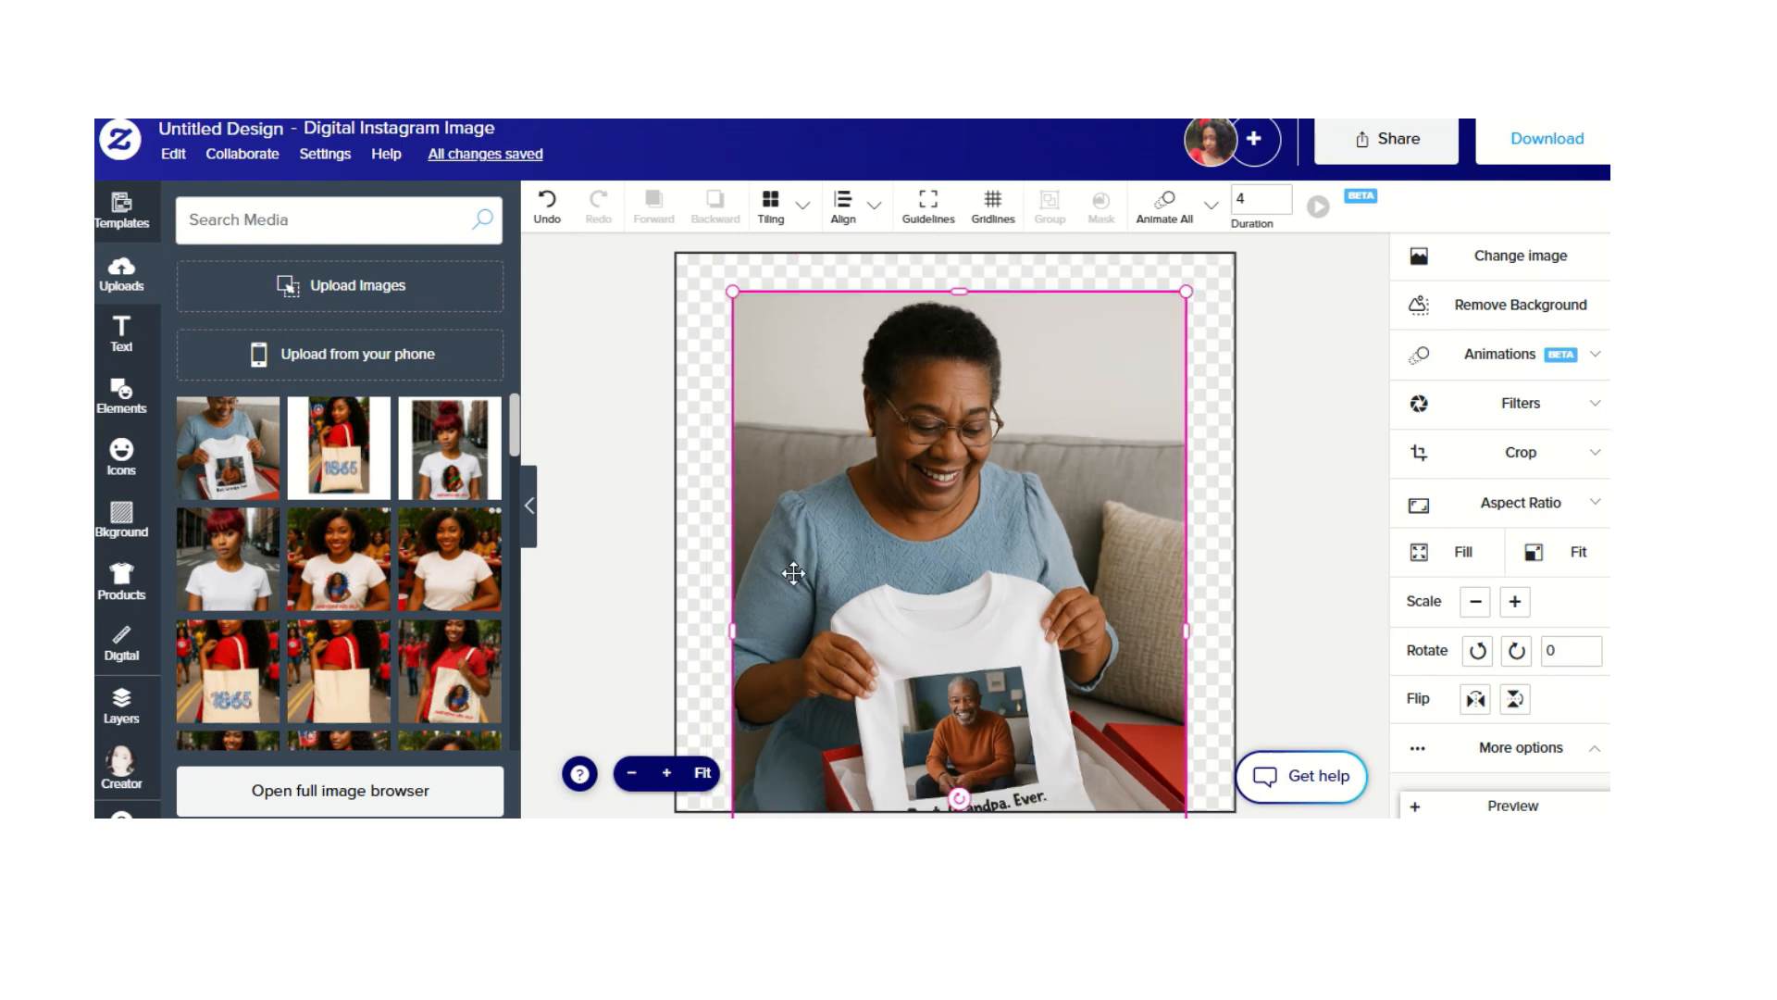
mouse_move(793, 573)
left_mouse_down()
mouse_move(784, 488)
mouse_move(797, 545)
left_mouse_up()
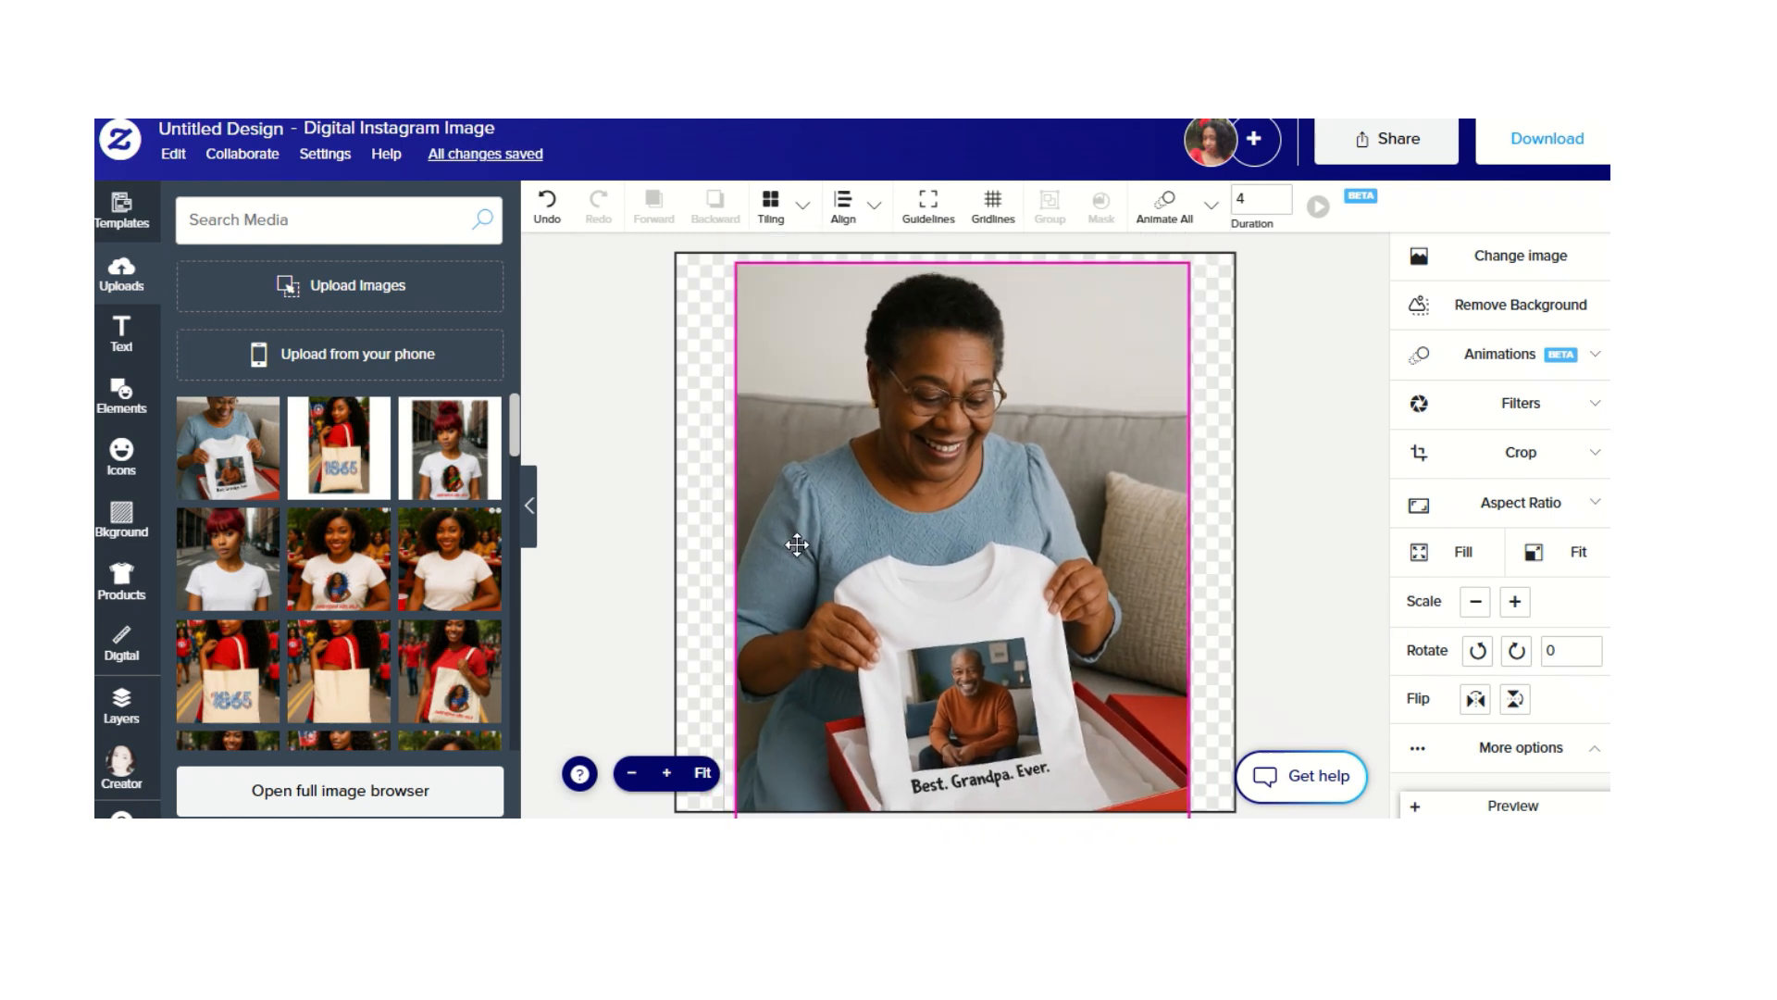
left_click(1476, 602)
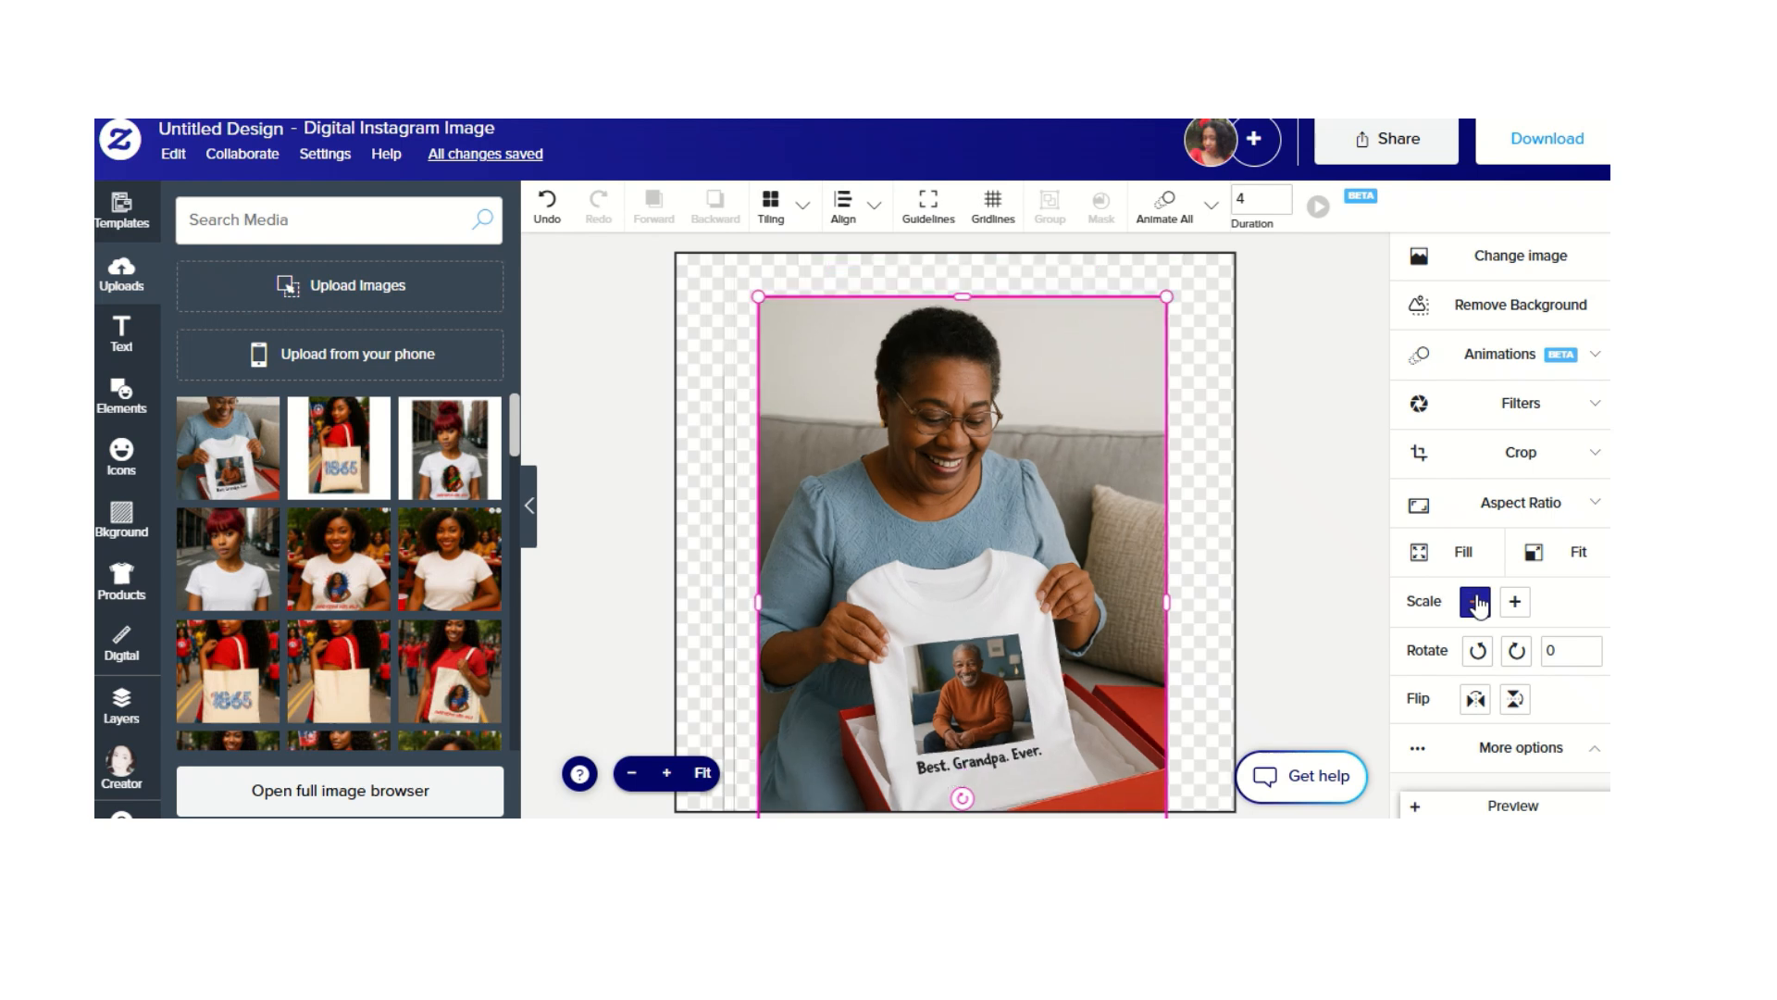
left_click_drag(959, 627, 989, 577)
left_click(1474, 613)
left_click(1475, 611)
- Center the gift box photo horizontally and vertically on the artboard, and deselect it
left_click(843, 206)
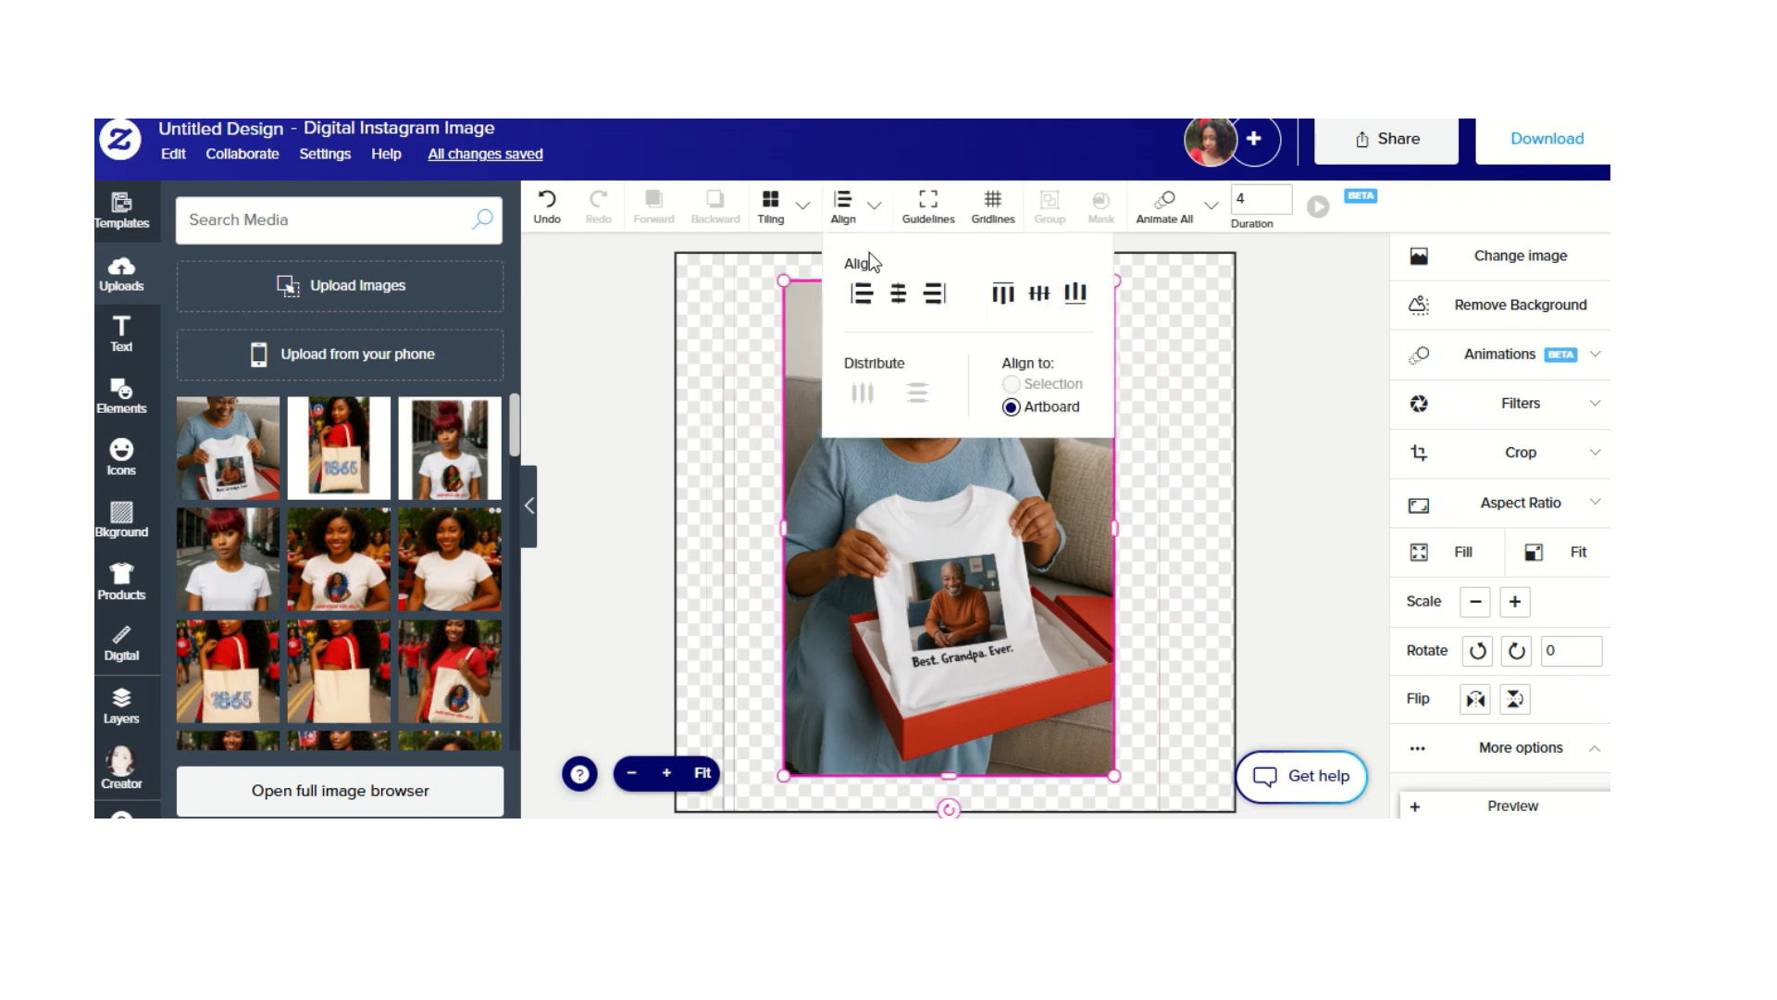
left_click(898, 294)
left_click(1037, 295)
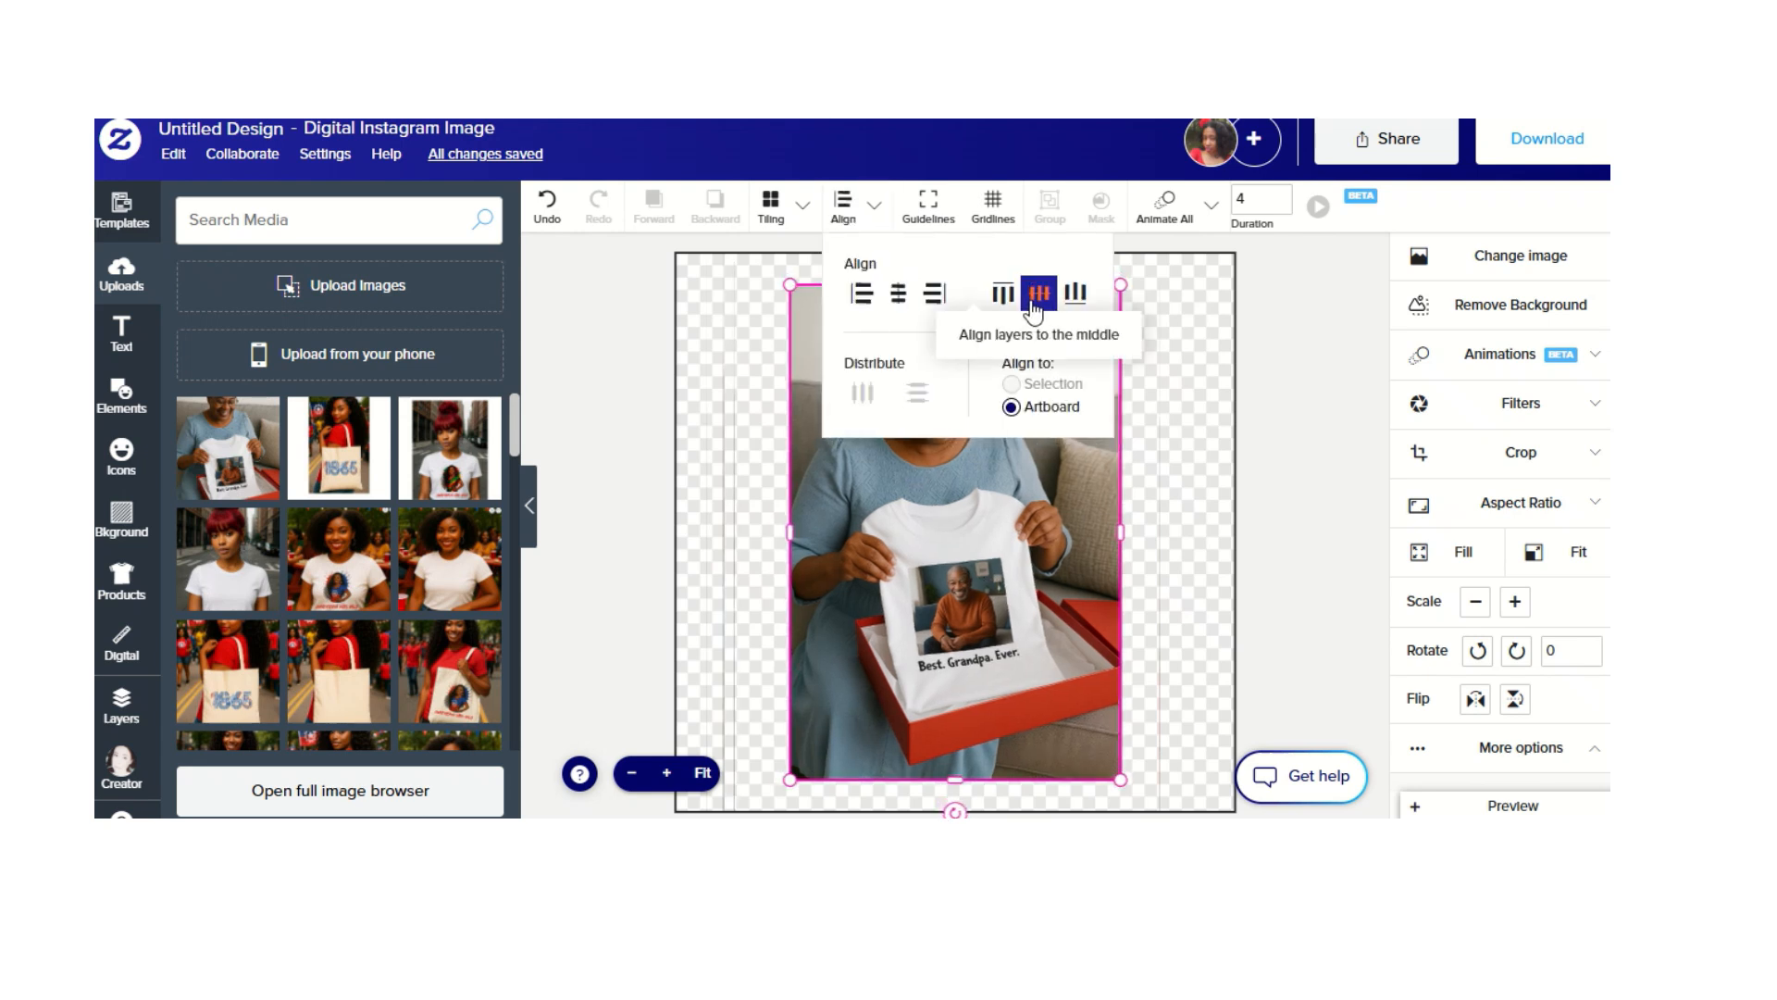
left_click(623, 330)
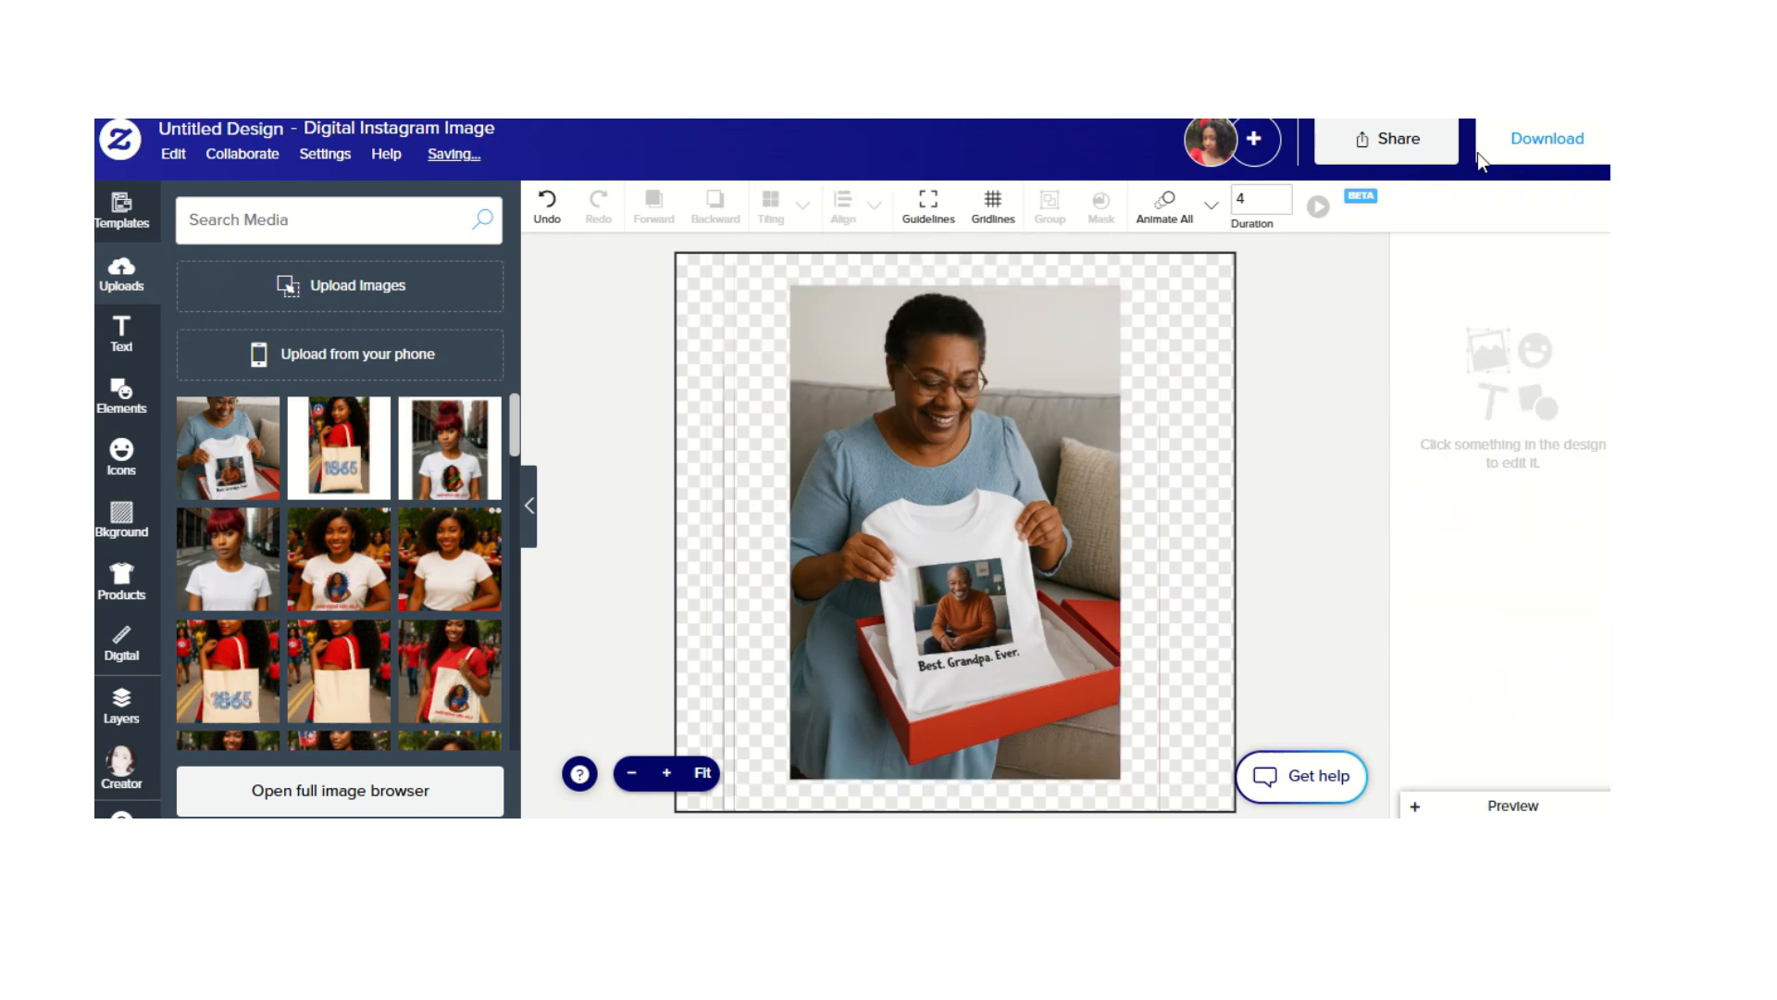
- Download the finished Digital Instagram Image and switch to File Explorer
left_click(1522, 151)
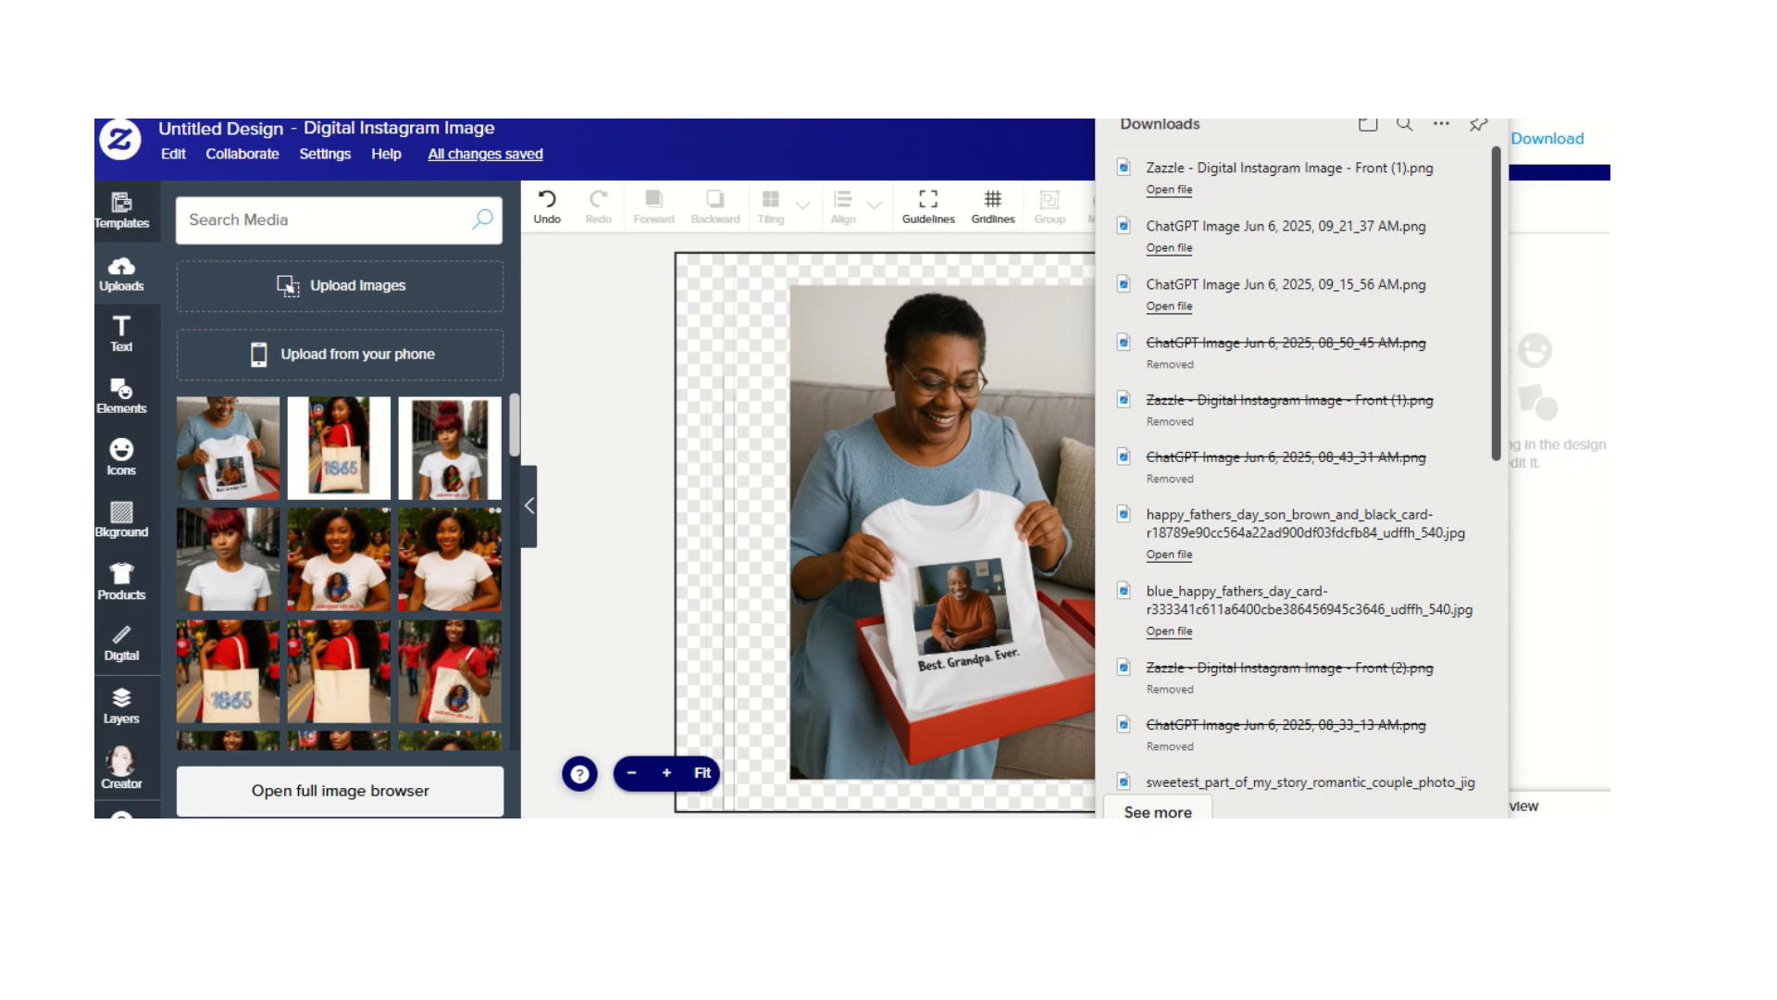
left_click(876, 844)
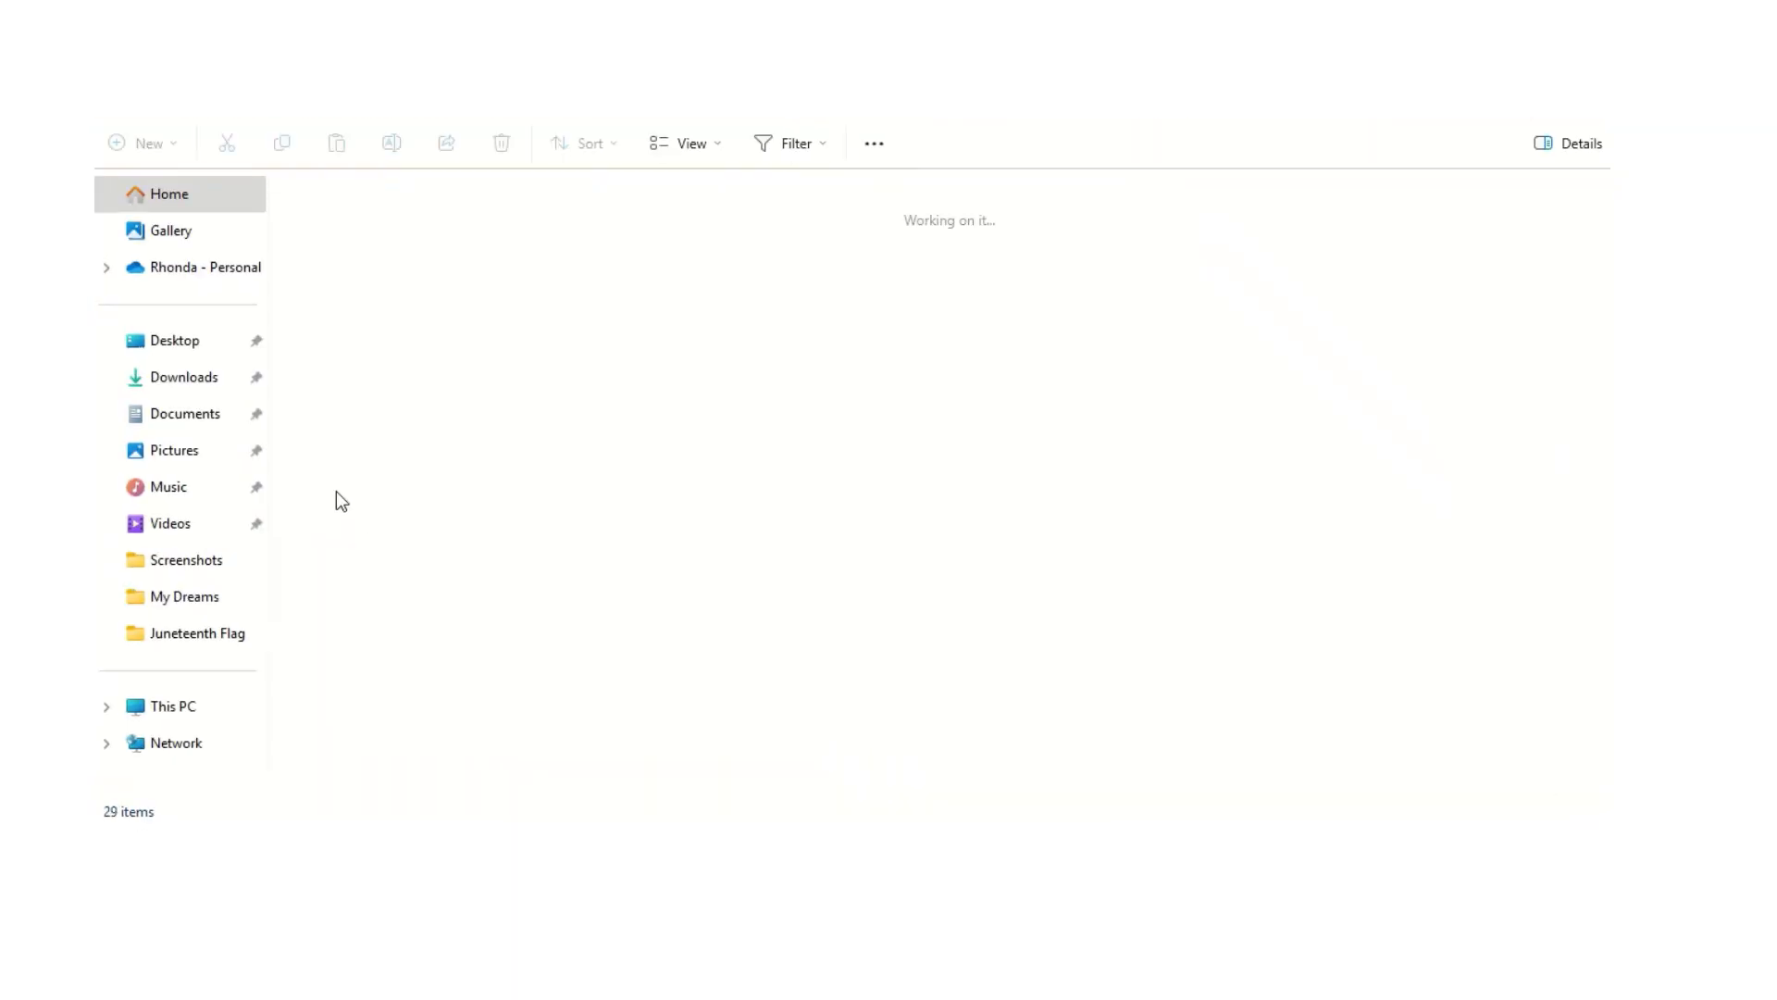
- Open the downloaded "Zazzle - Digital Instagram Image - Front (1)" picture from the Downloads folder in Paint
left_click(185, 375)
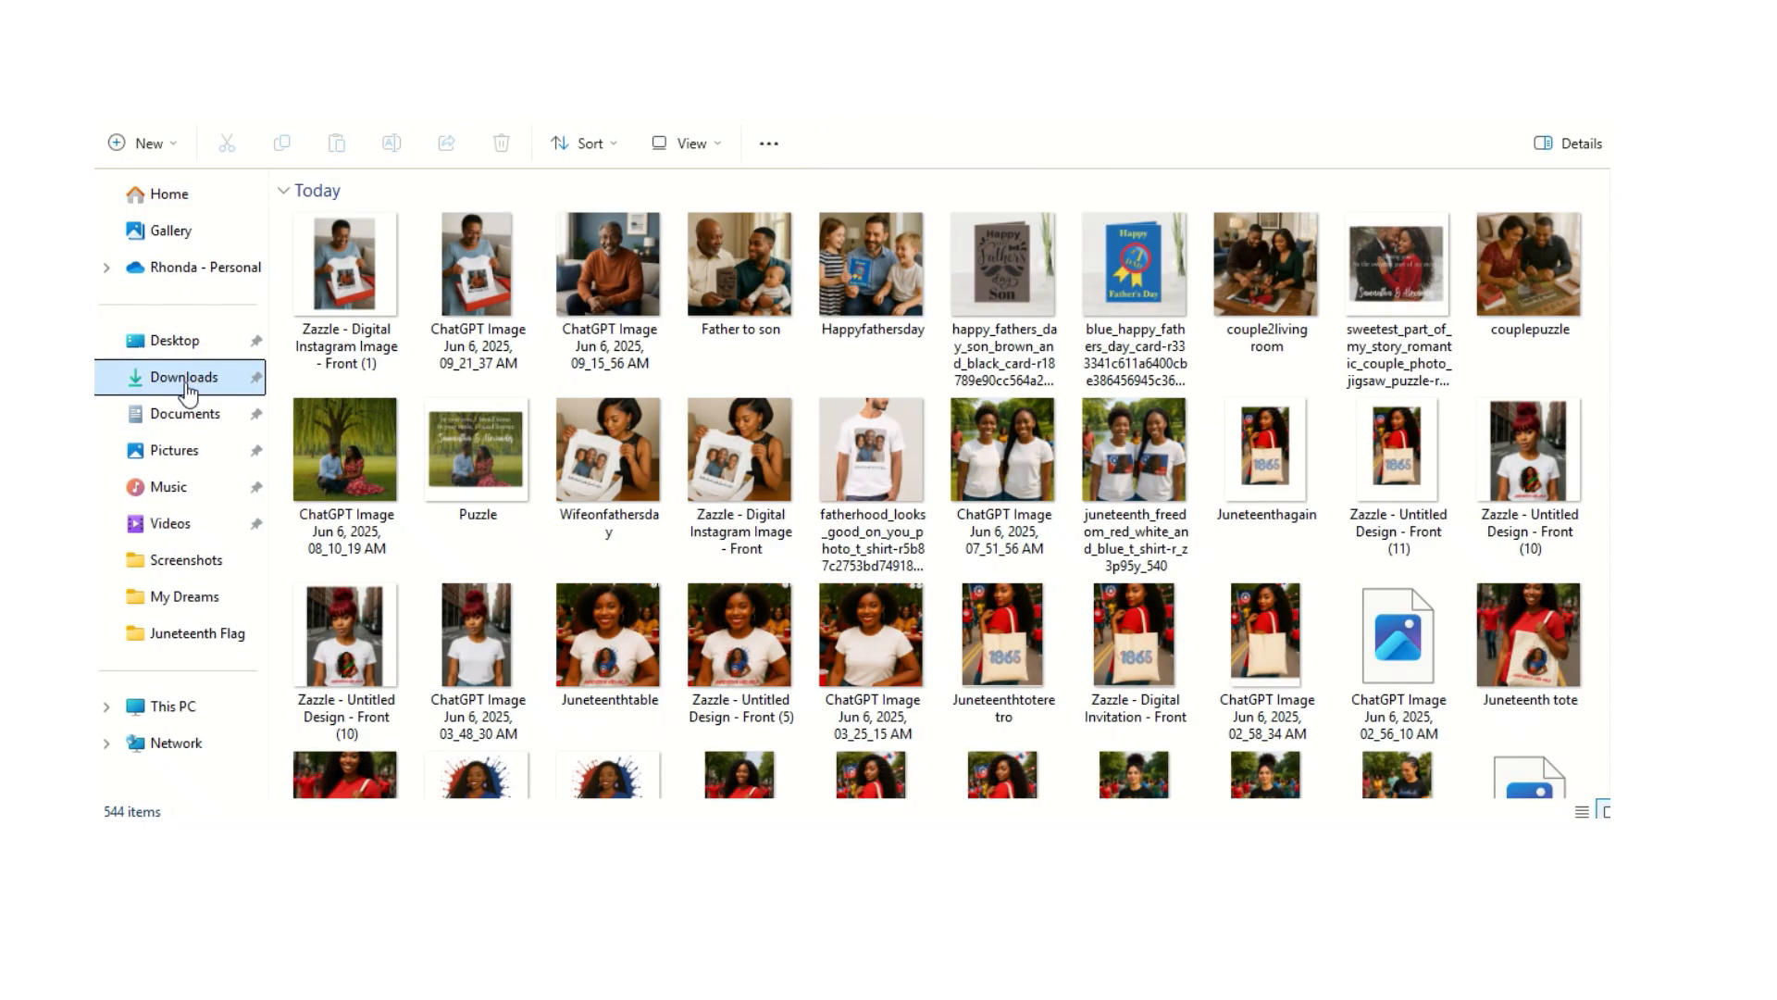
left_click(298, 219)
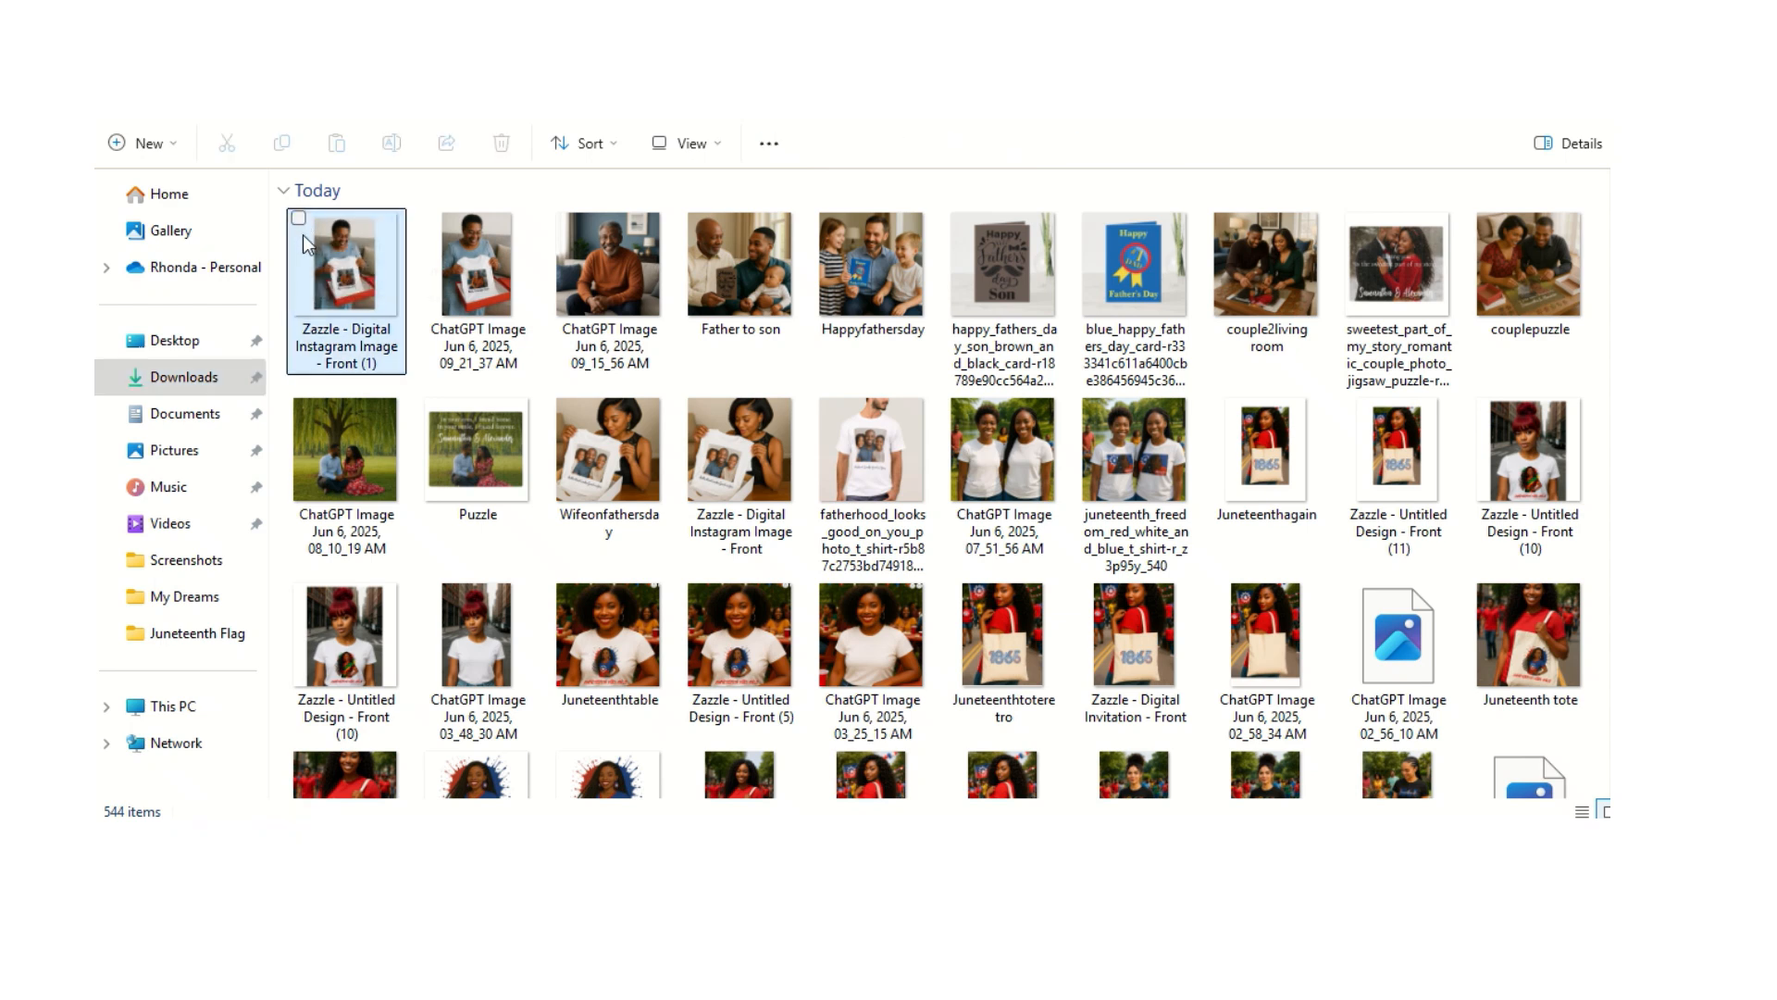
right_click(317, 239)
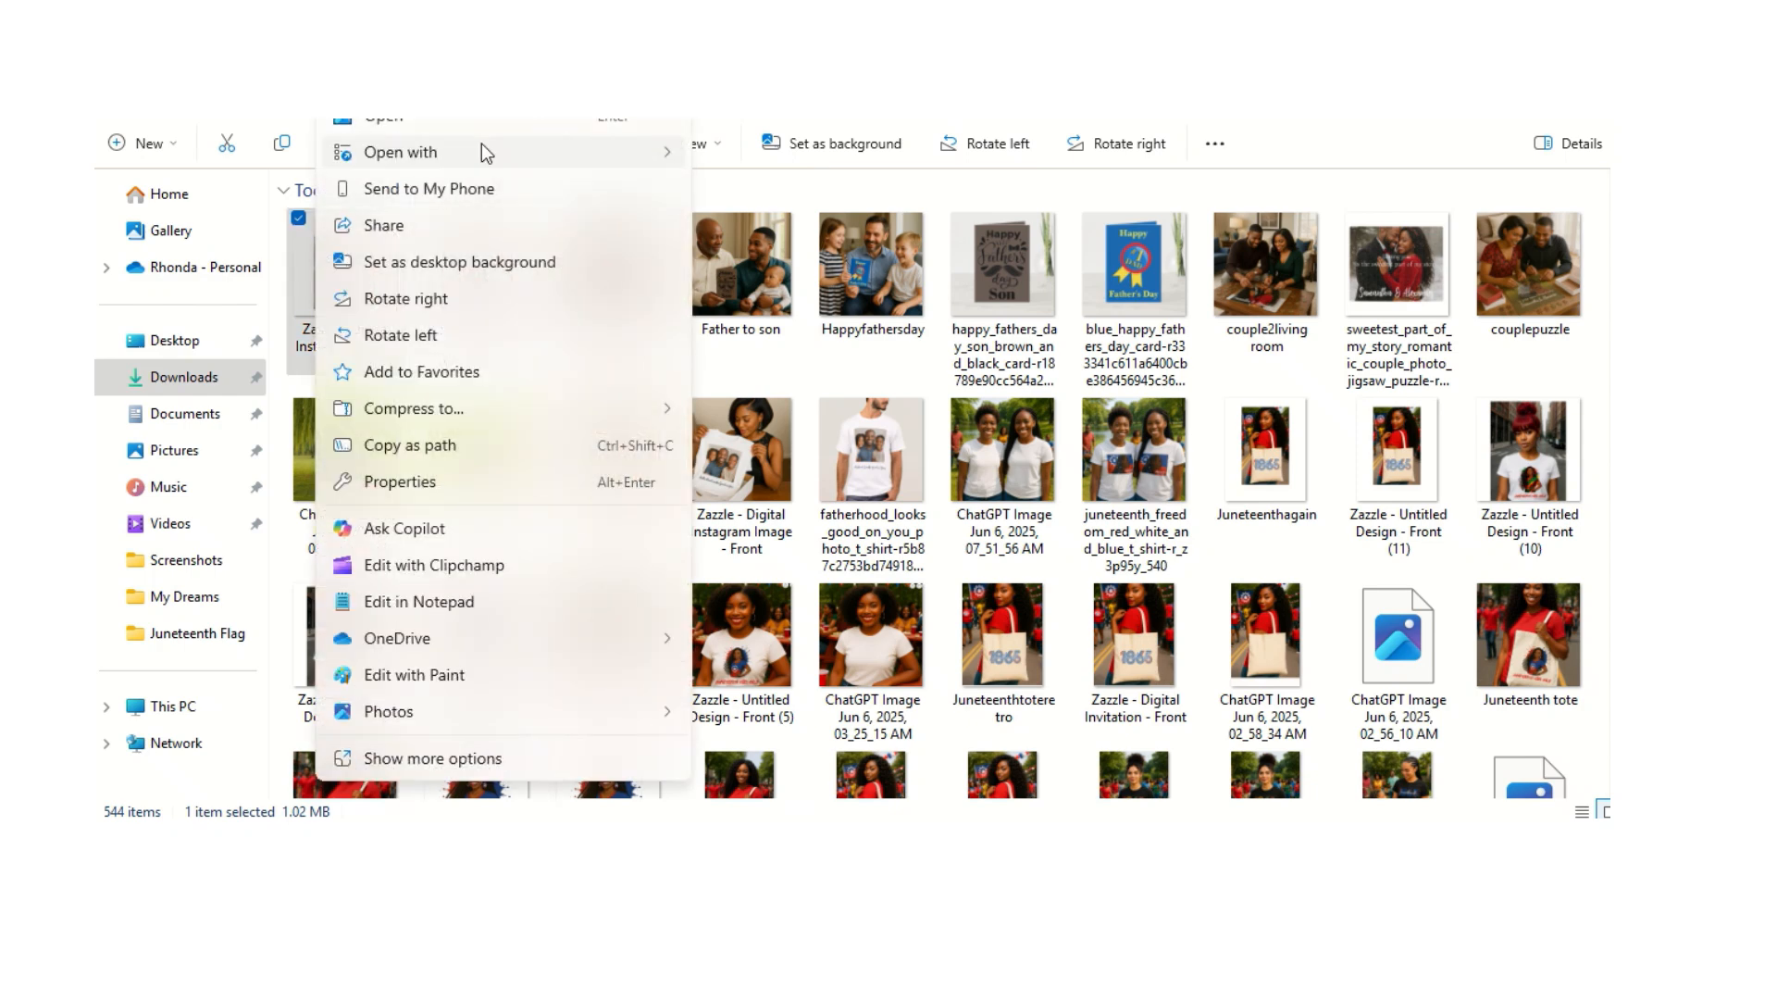
mouse_move(493, 143)
left_click(768, 154)
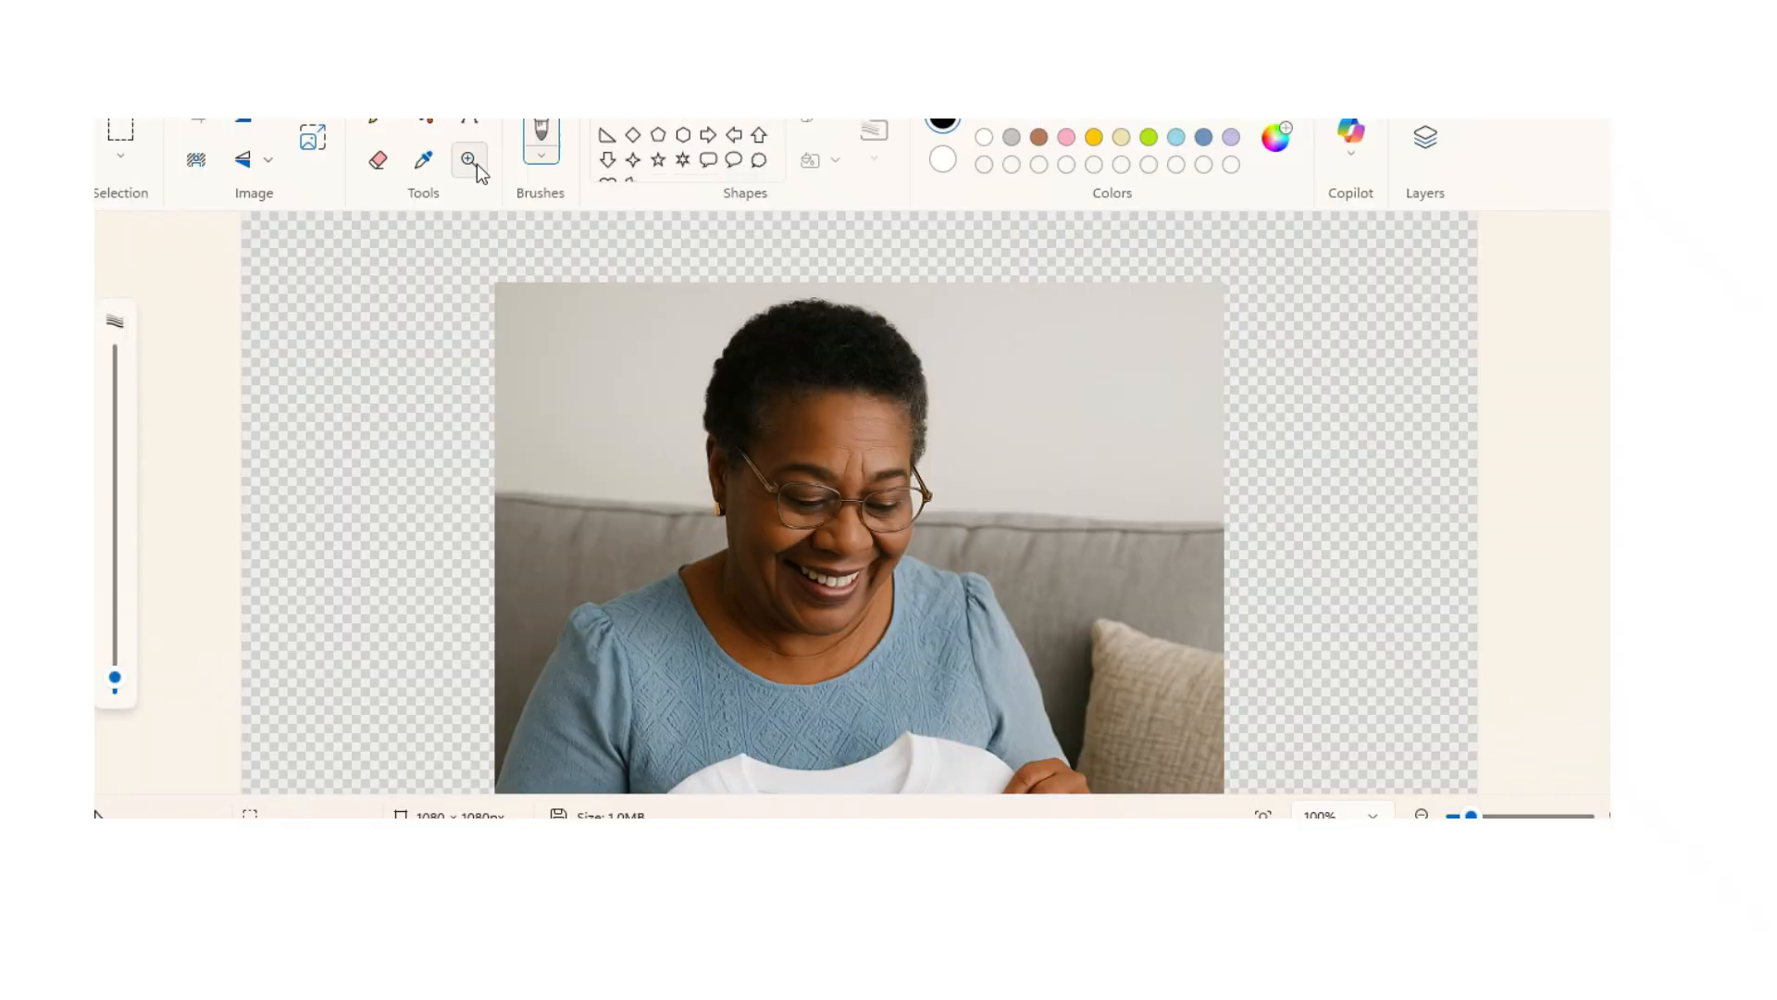
- Resize the whole image to 2000 pixels horizontally and vertically with the aspect ratio locked
left_click(306, 146)
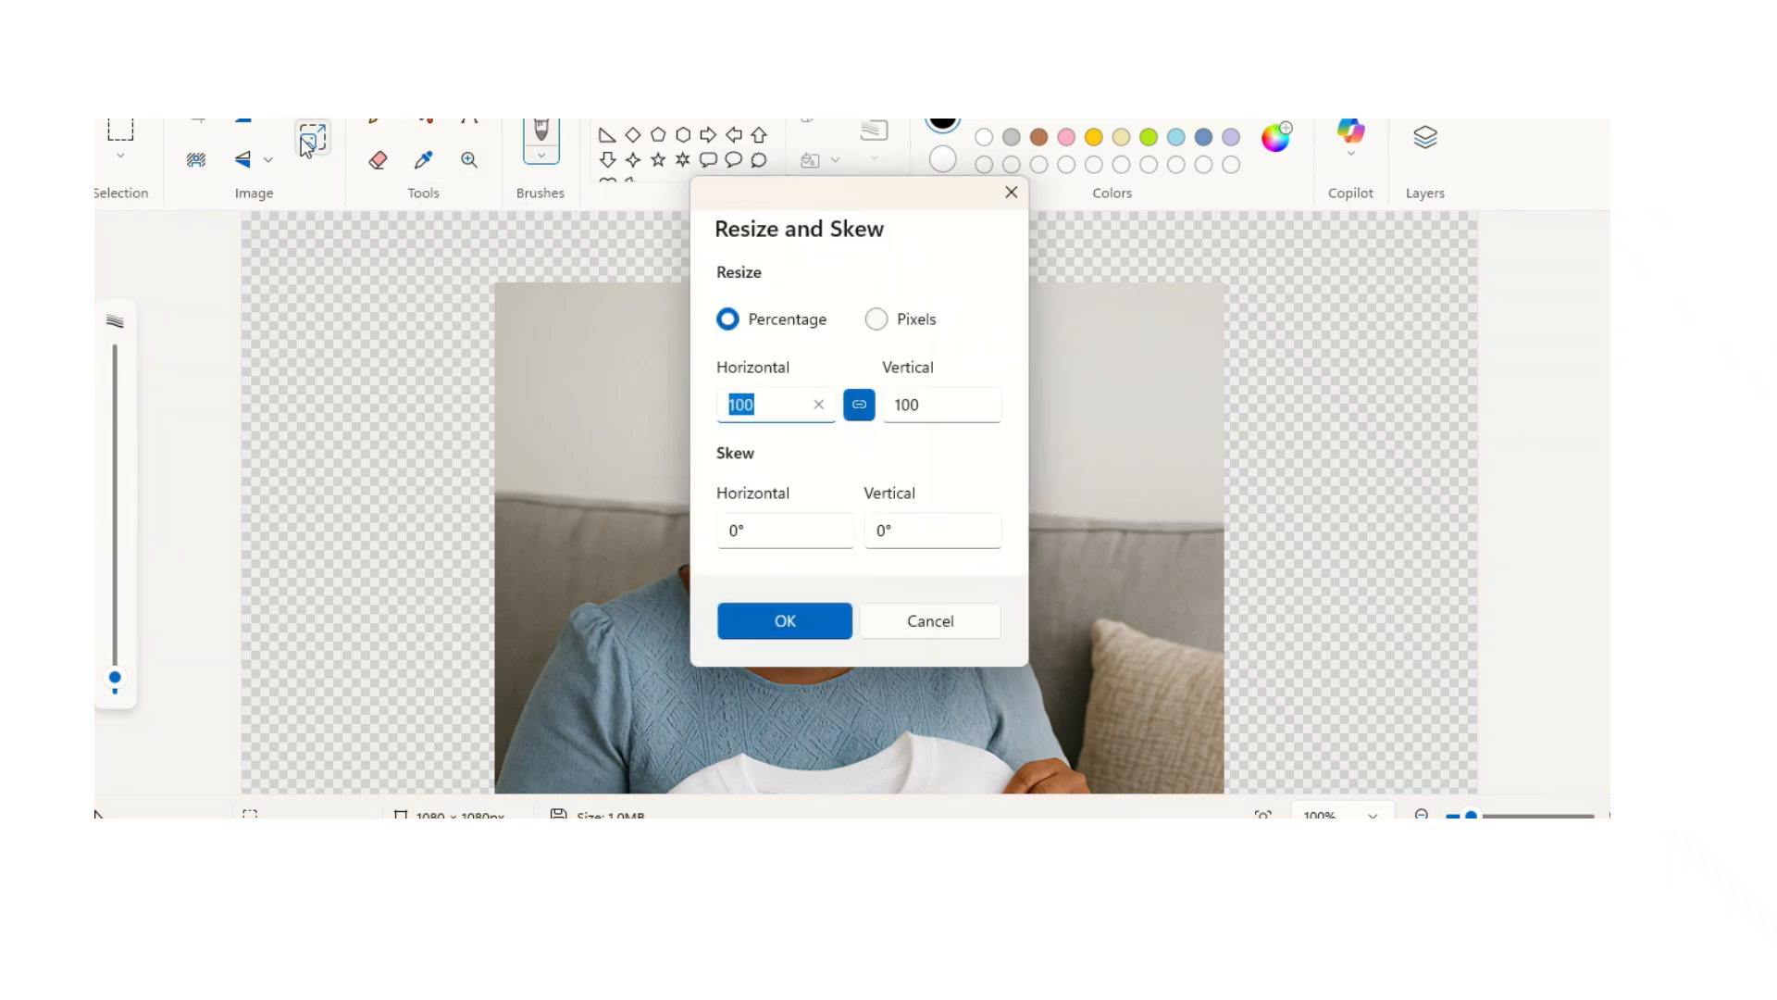
left_click(877, 321)
double_click(764, 407)
type("2")
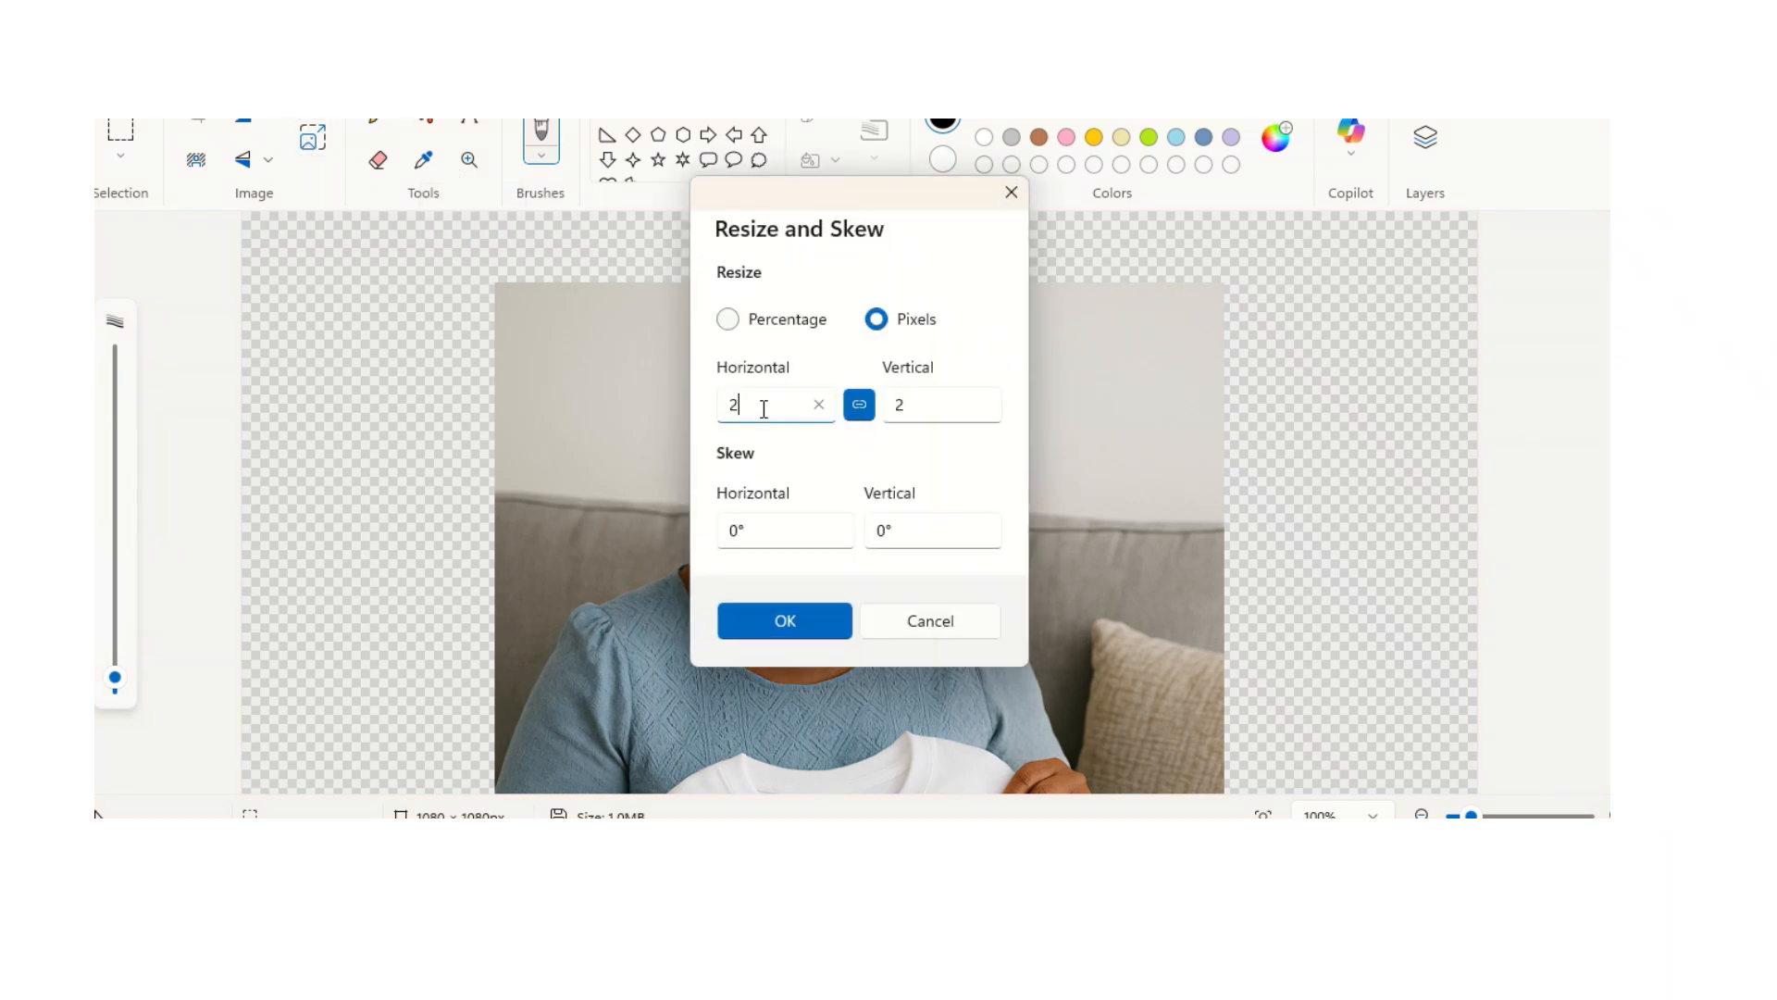
type("000")
left_click(783, 621)
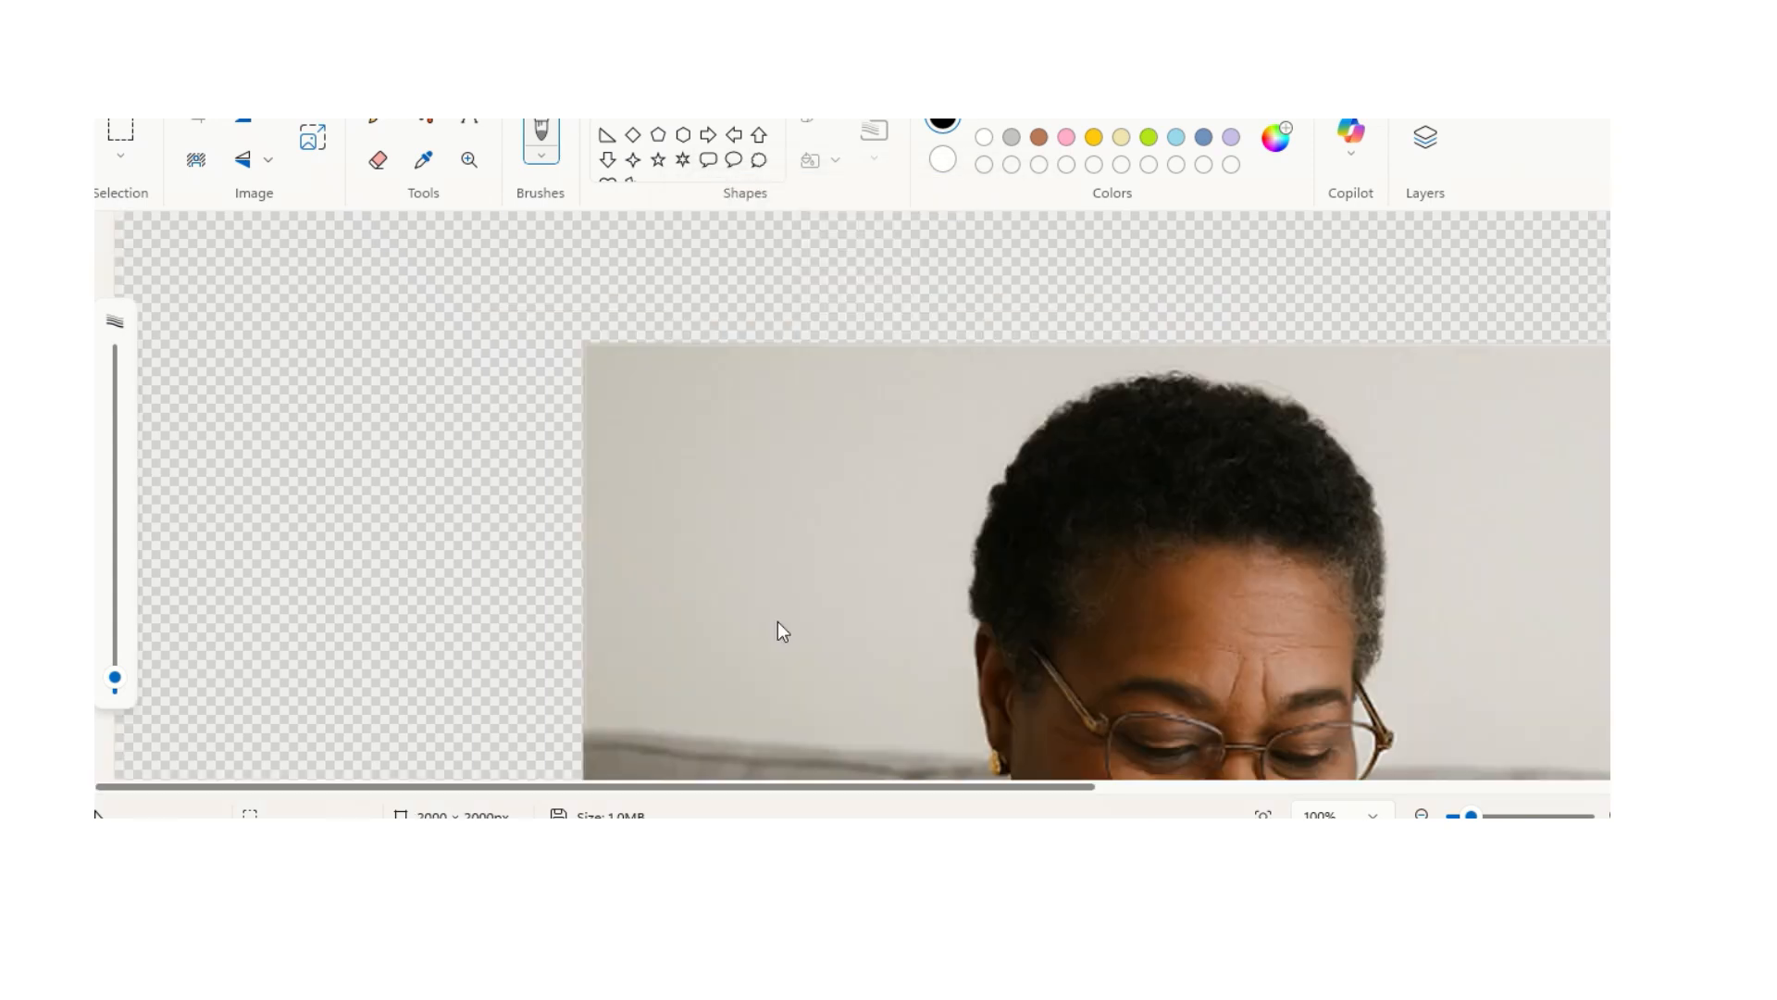
- Save the resized image as a JPEG picture named "Grandmpagifts" in the Downloads folder
left_click(107, 67)
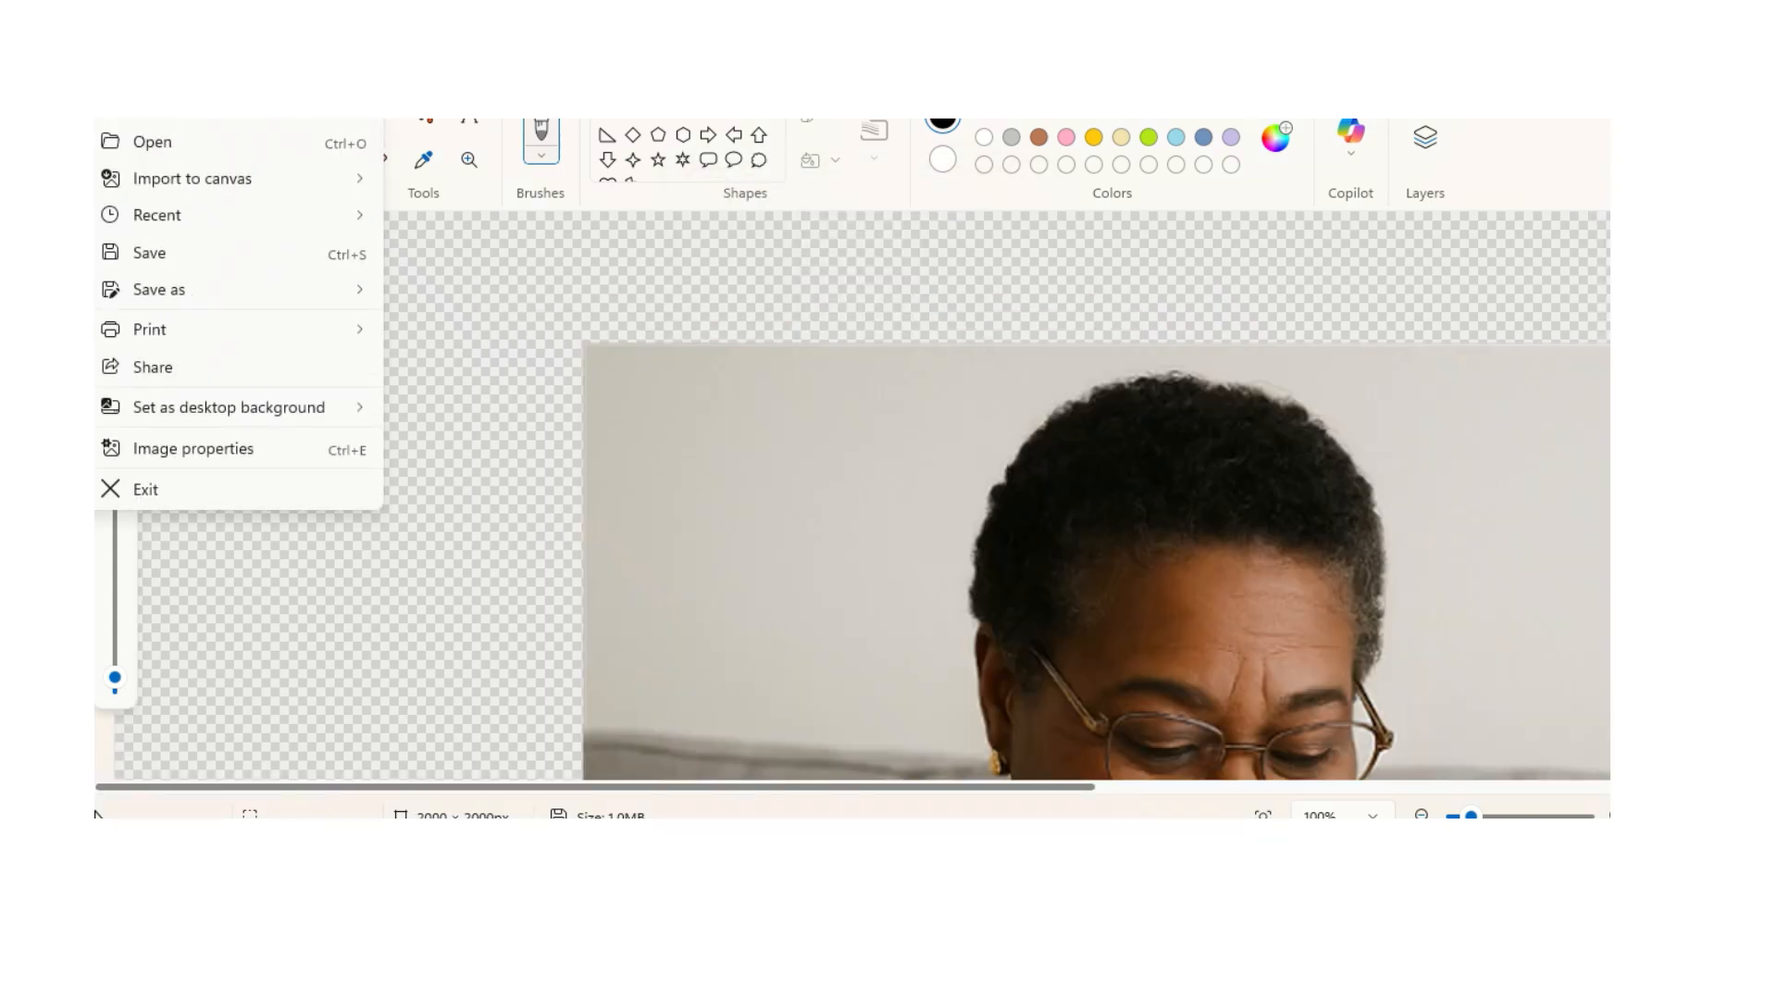
mouse_move(221, 285)
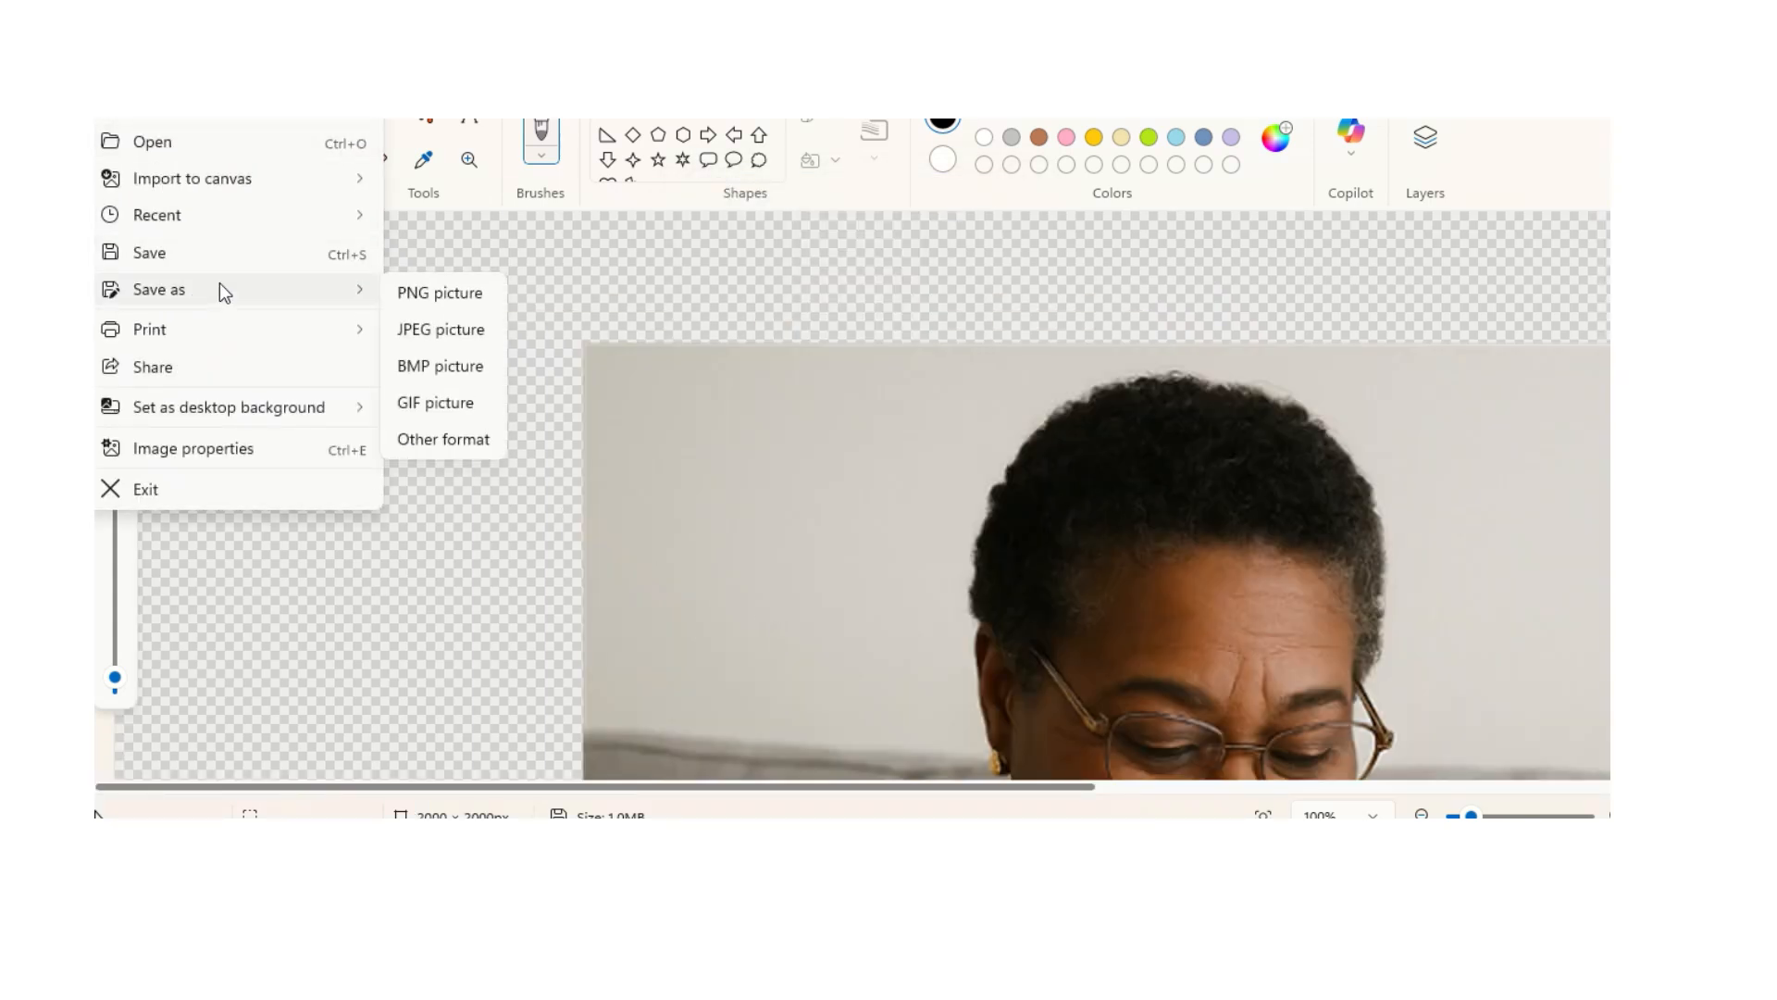
left_click(428, 331)
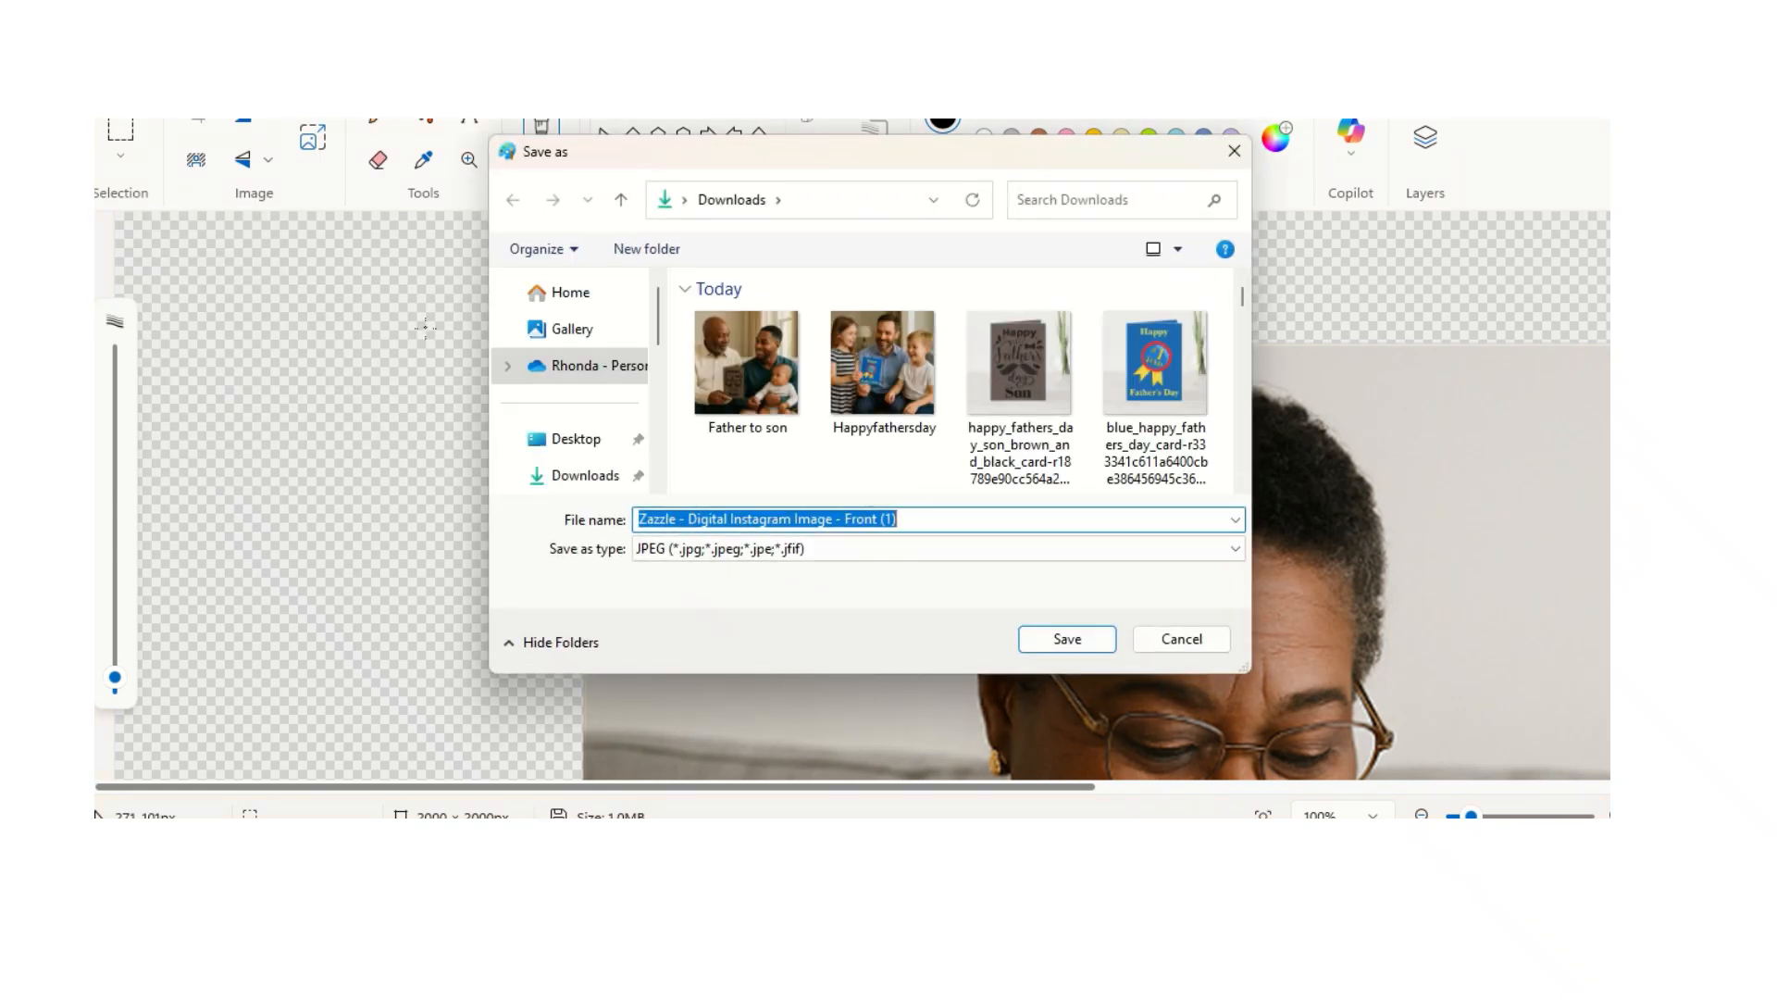
key("BackSpace")
type("Gr")
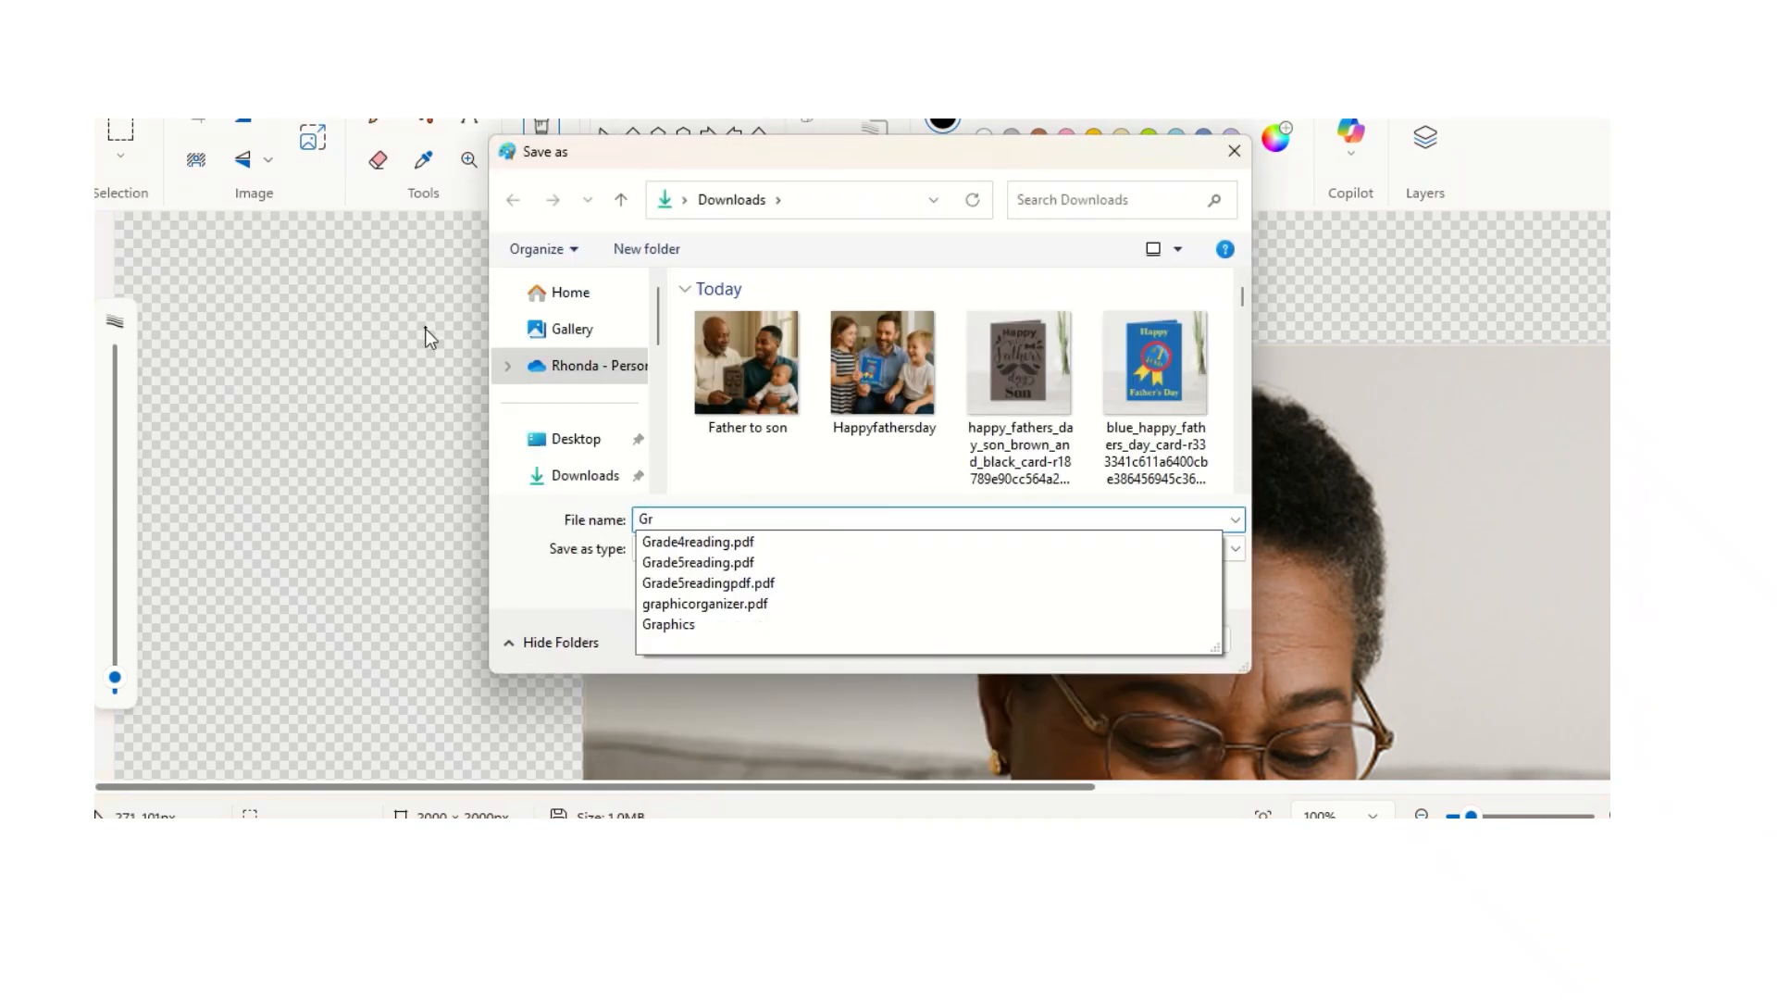
type("andmpagifts")
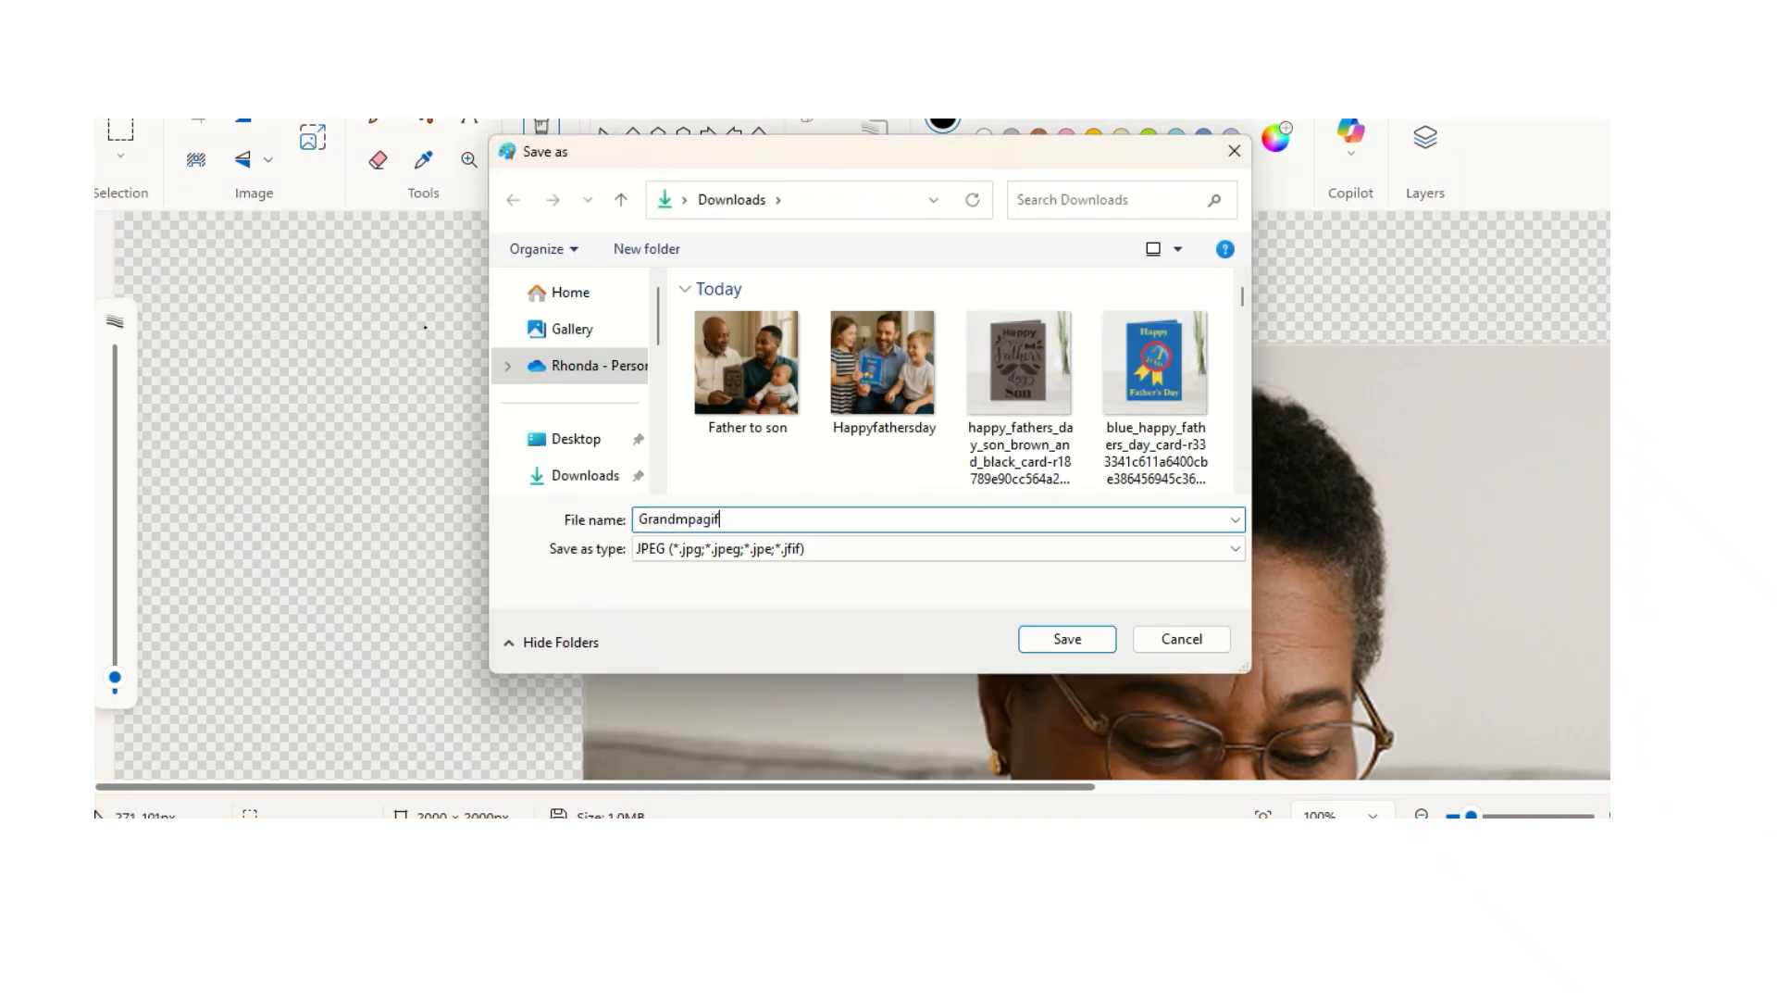
left_click(1066, 640)
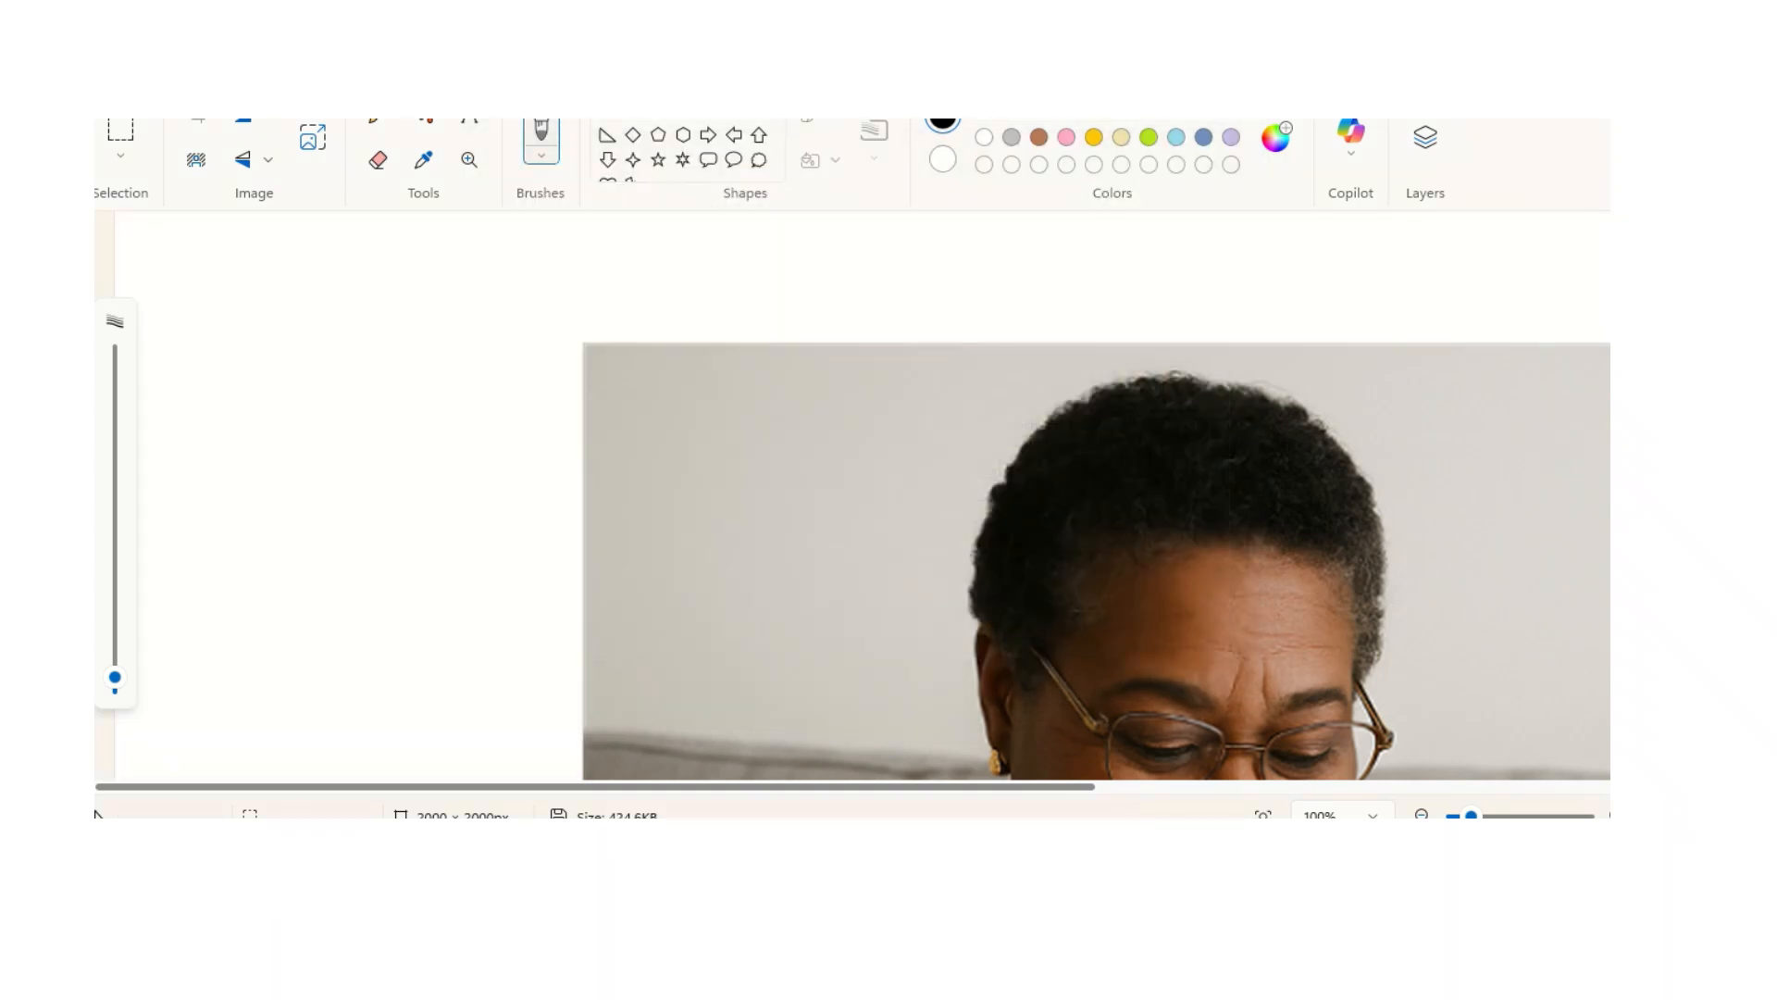
- Switch to the Best Grandpa Ever Family Photo T-Shirt page in Zazzle and open its creator store's product list
key("alt+Tab")
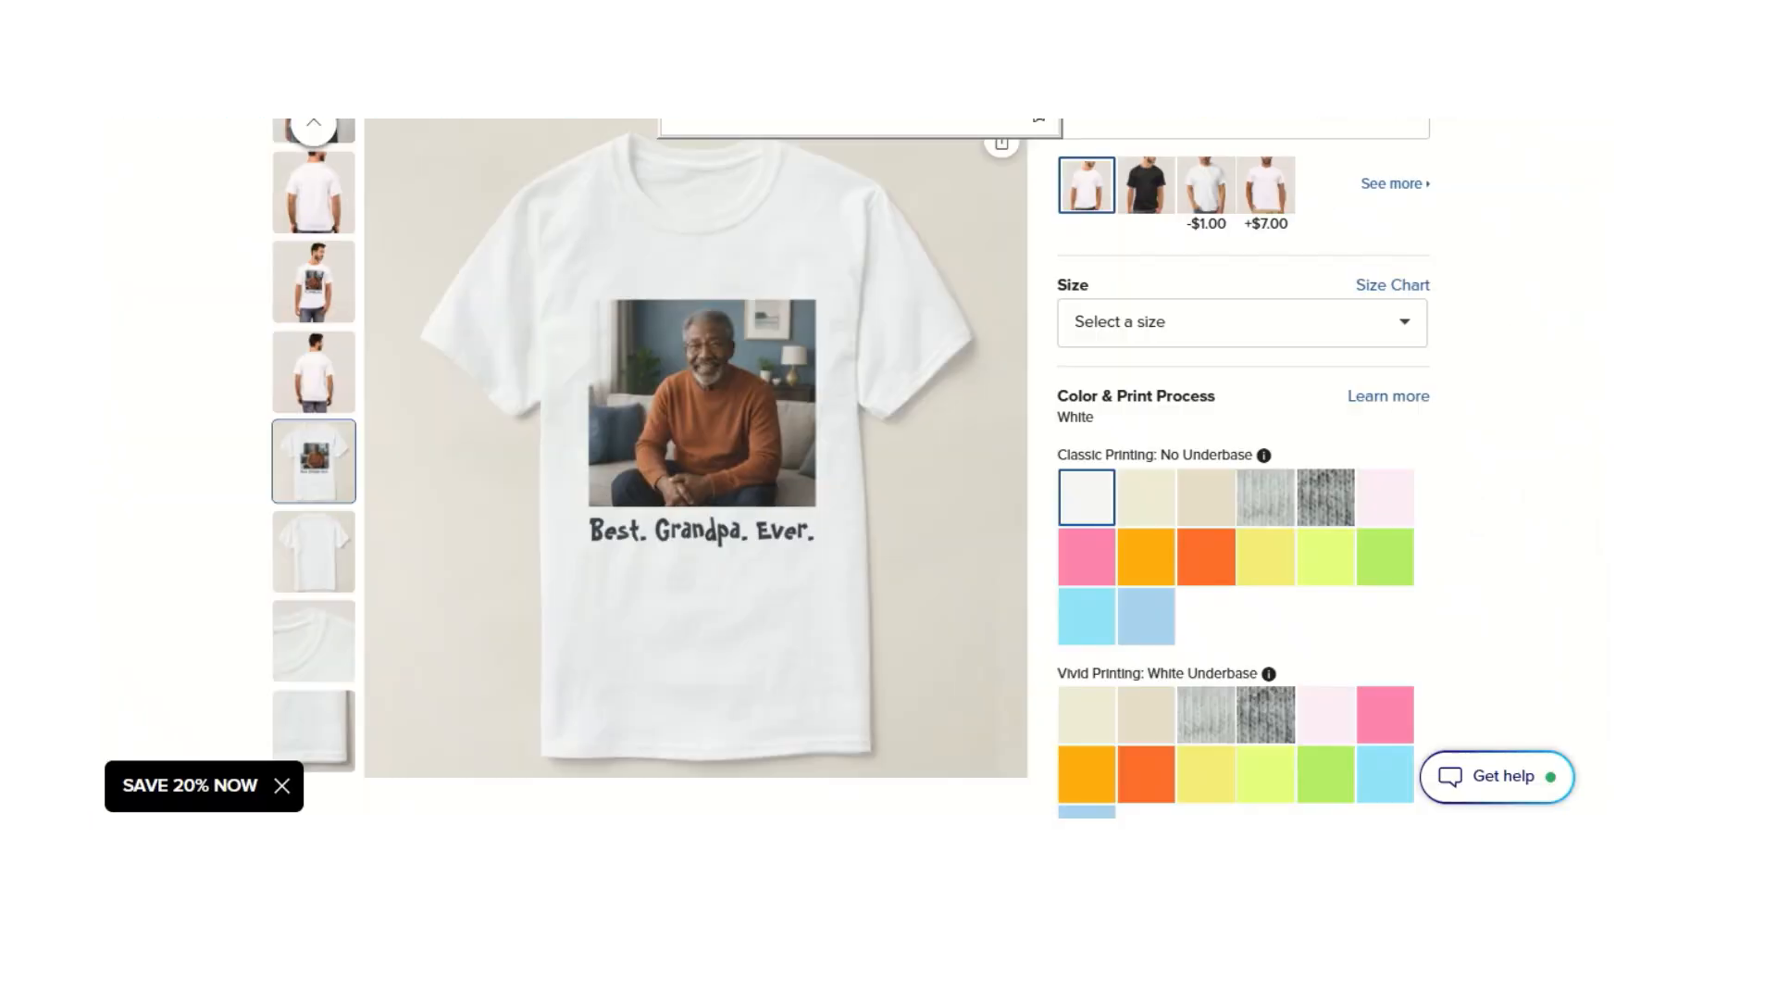
scroll(309, 357, "up", 3)
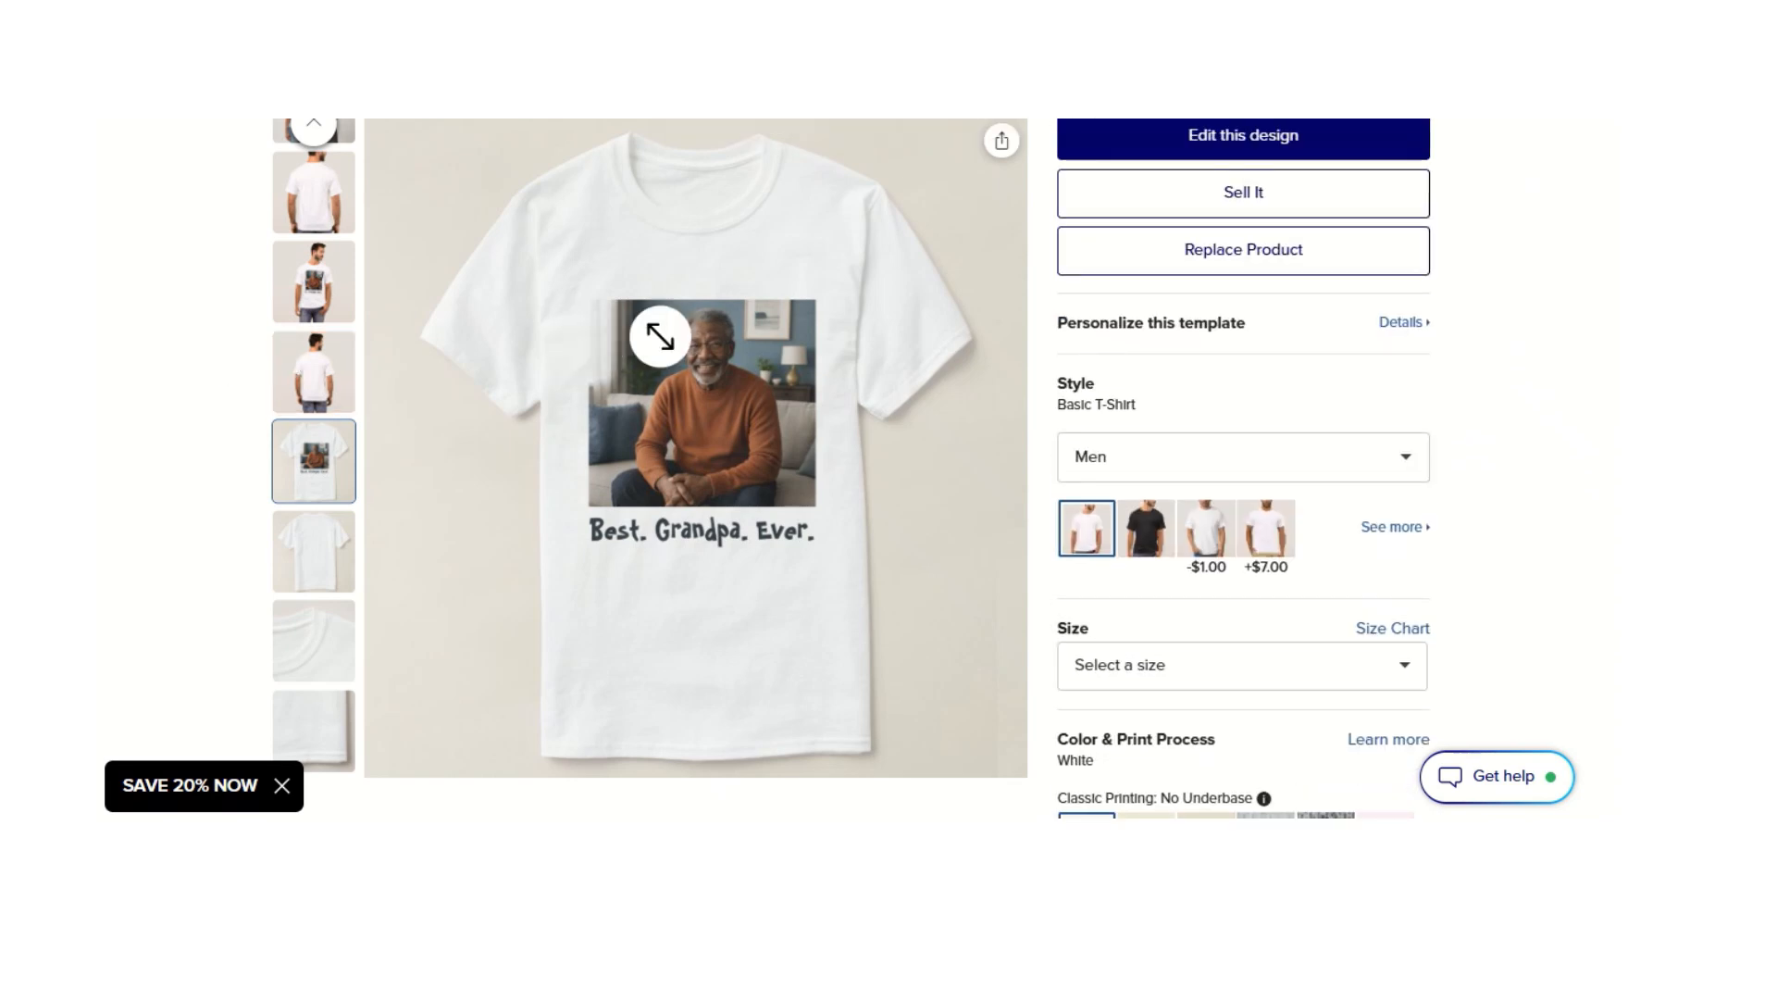
scroll(660, 336, "up", 5)
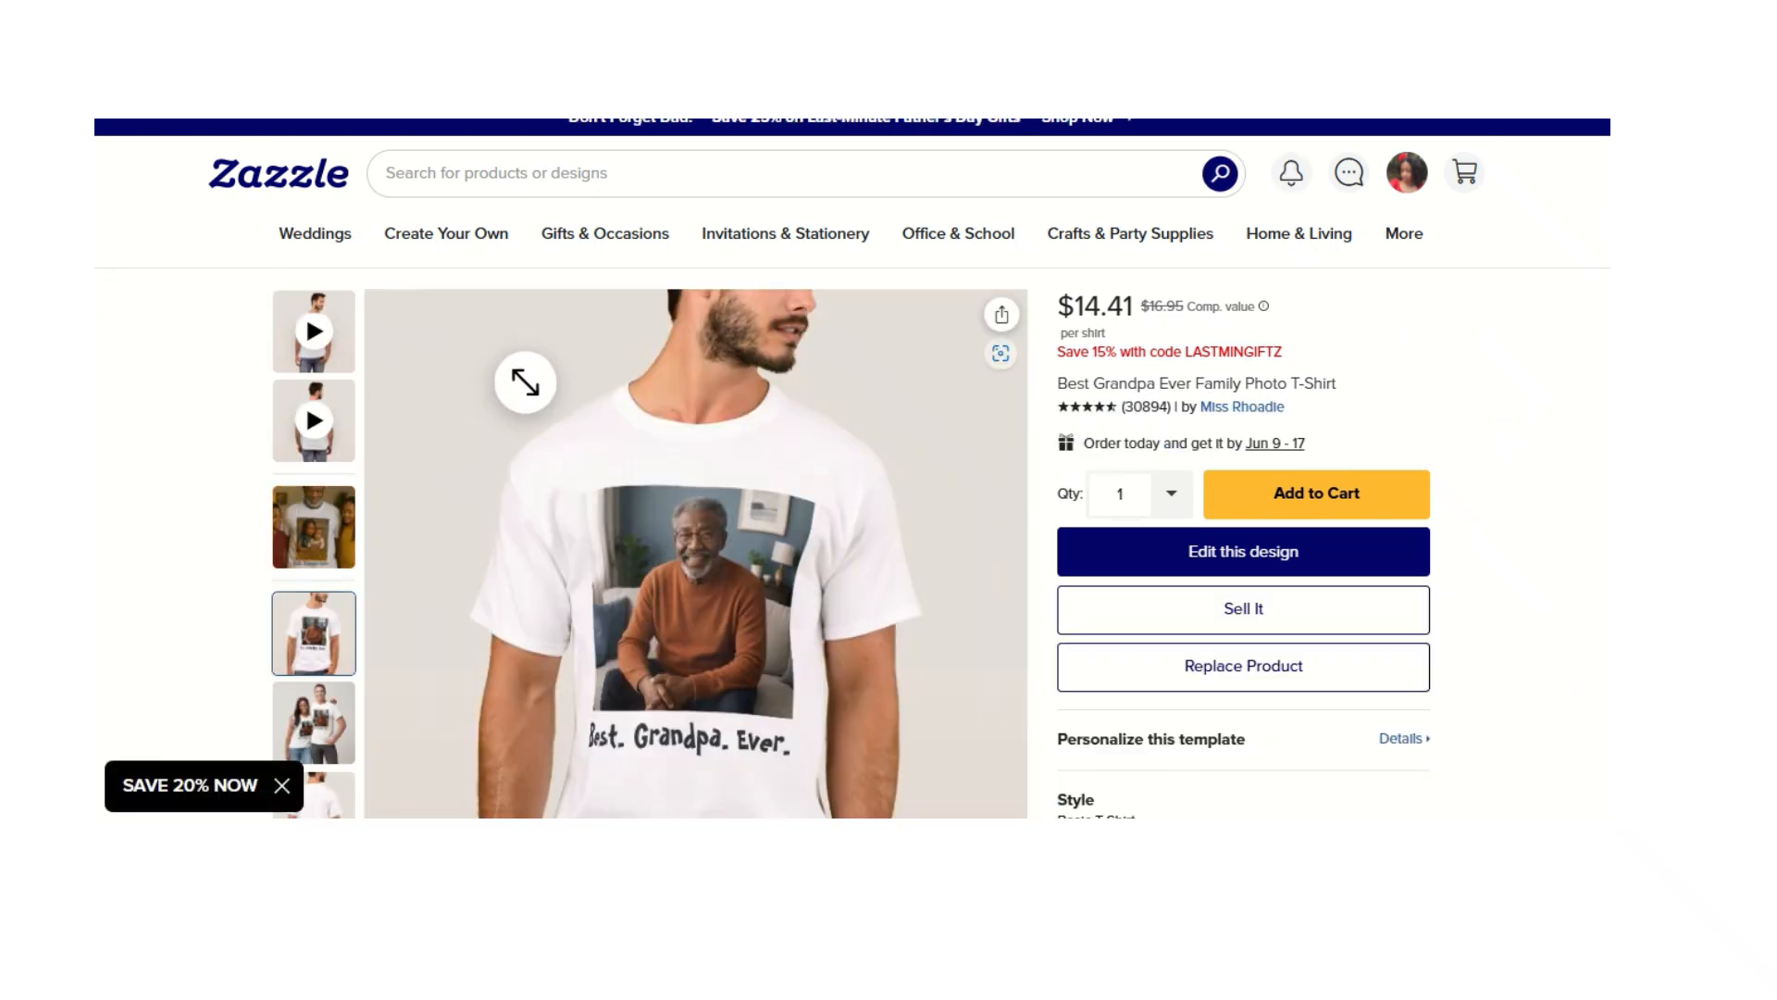
scroll(525, 380, "down", 5)
scroll(525, 381, "up", 5)
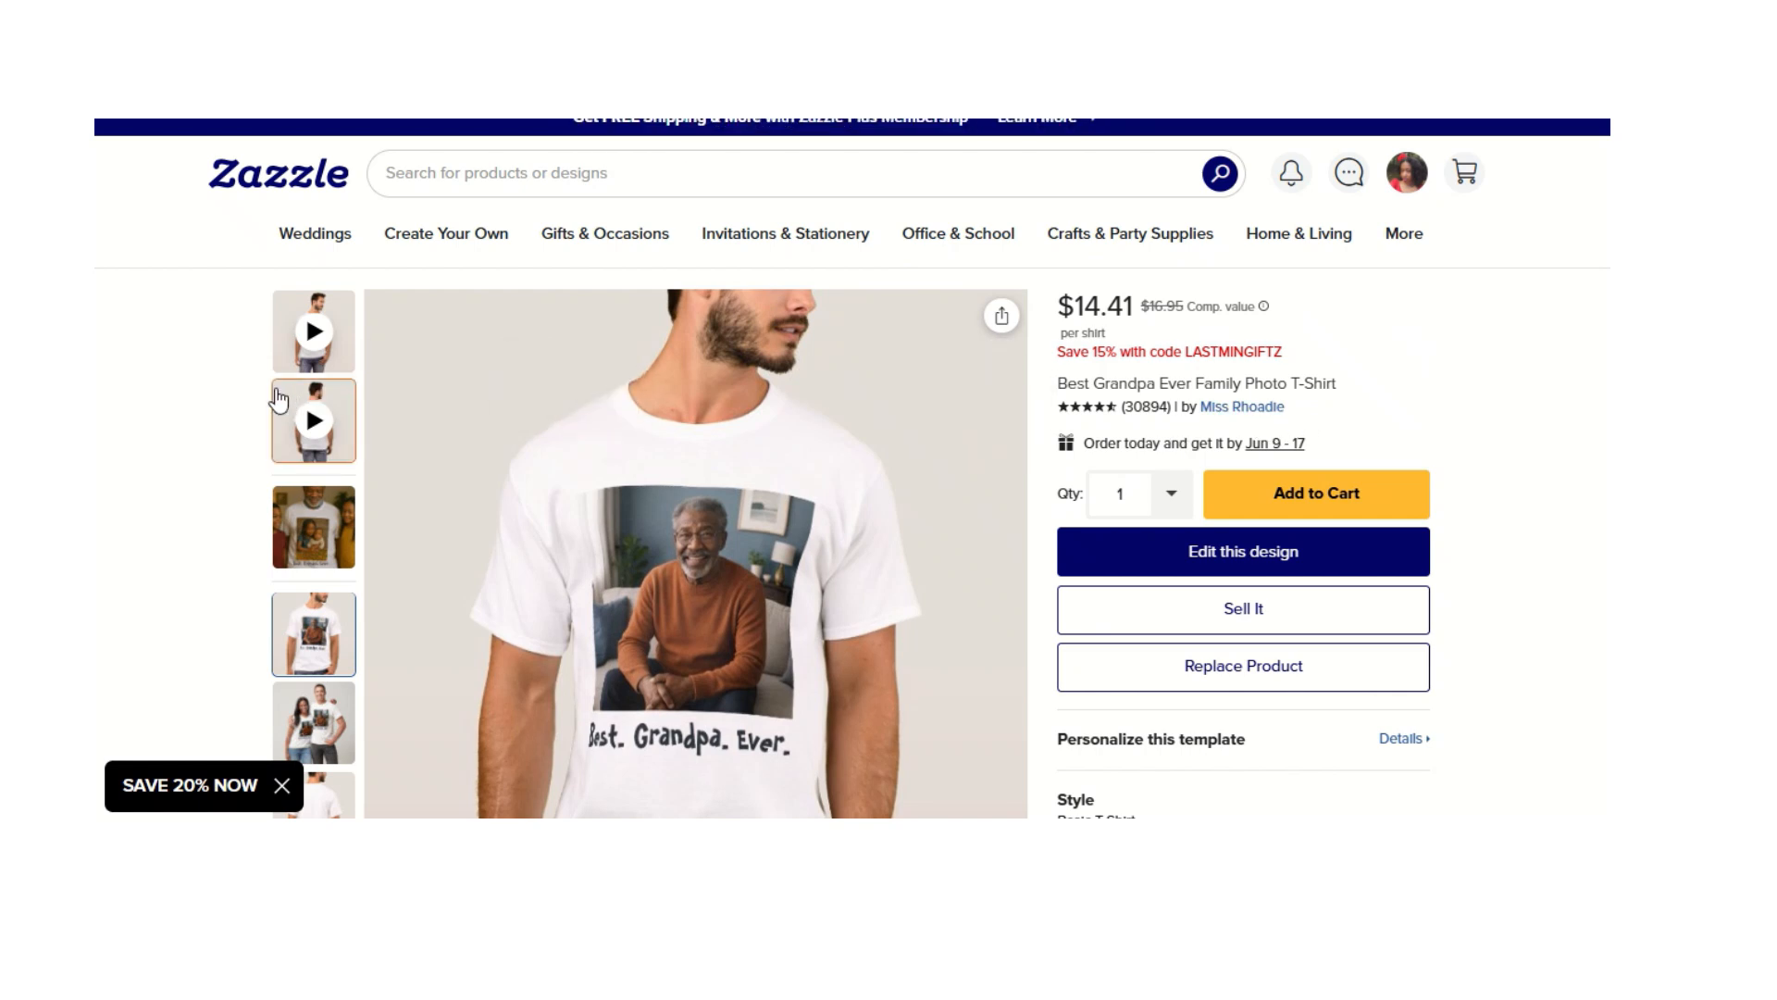
scroll(278, 400, "down", 1)
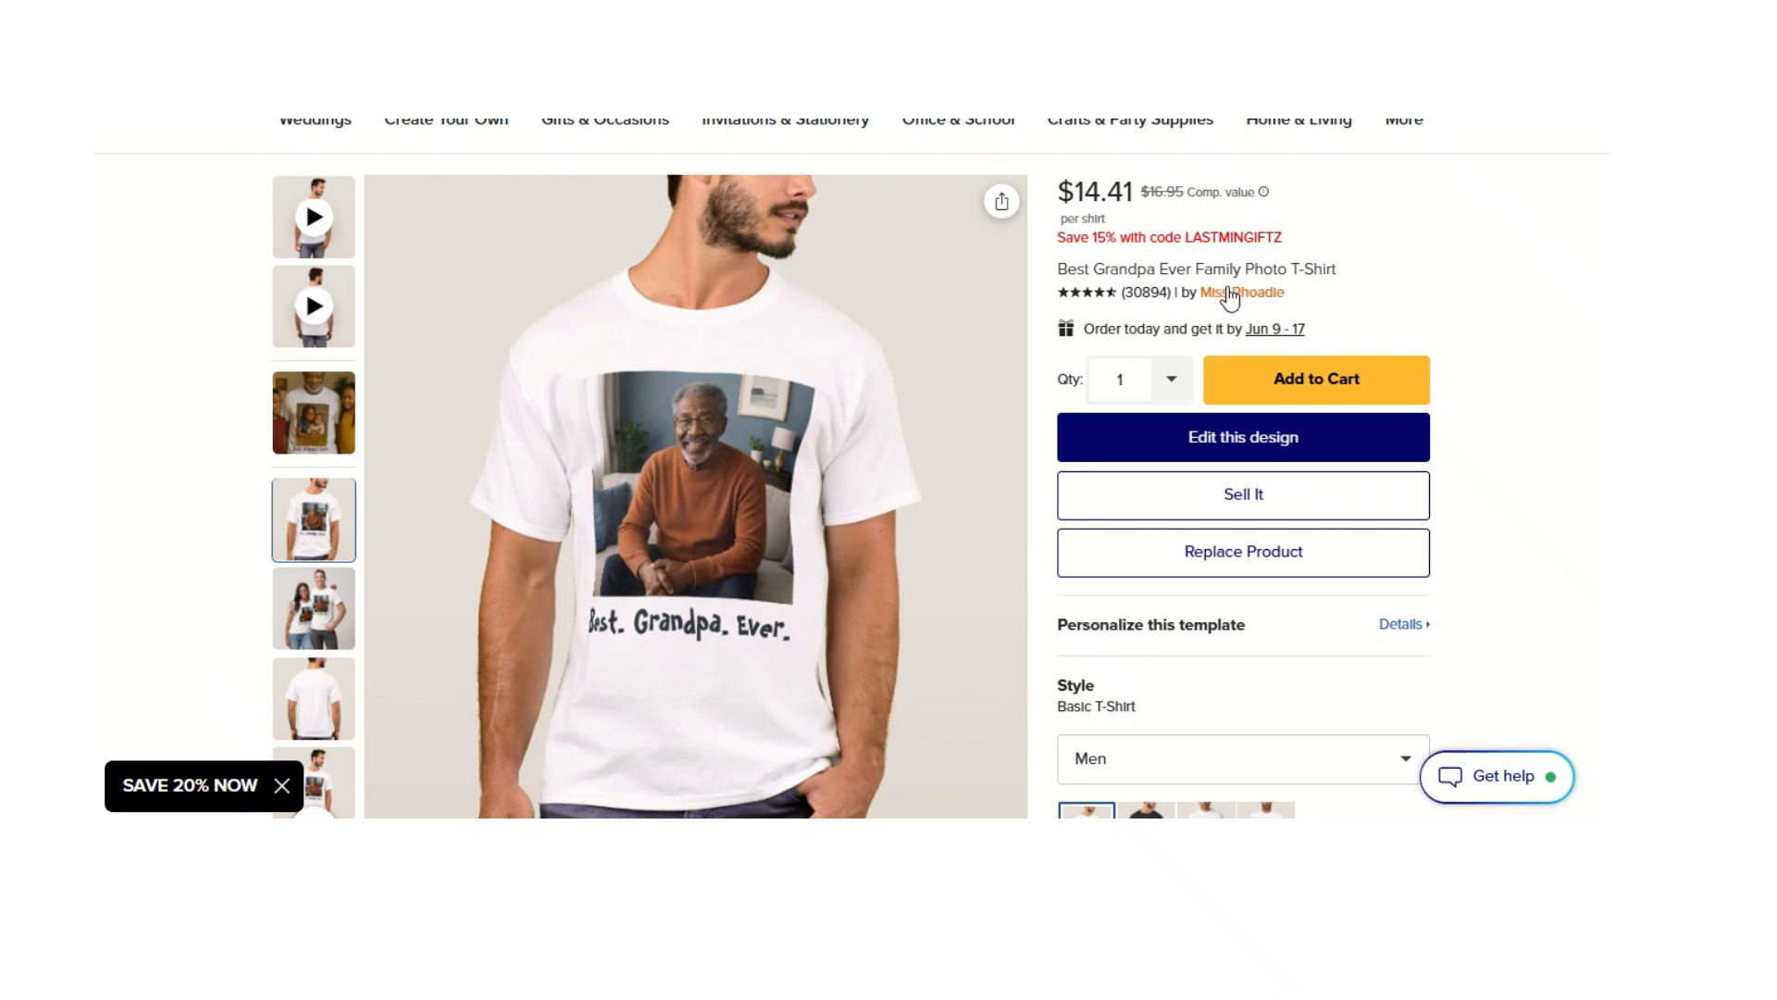
mouse_move(1223, 296)
left_click(1186, 350)
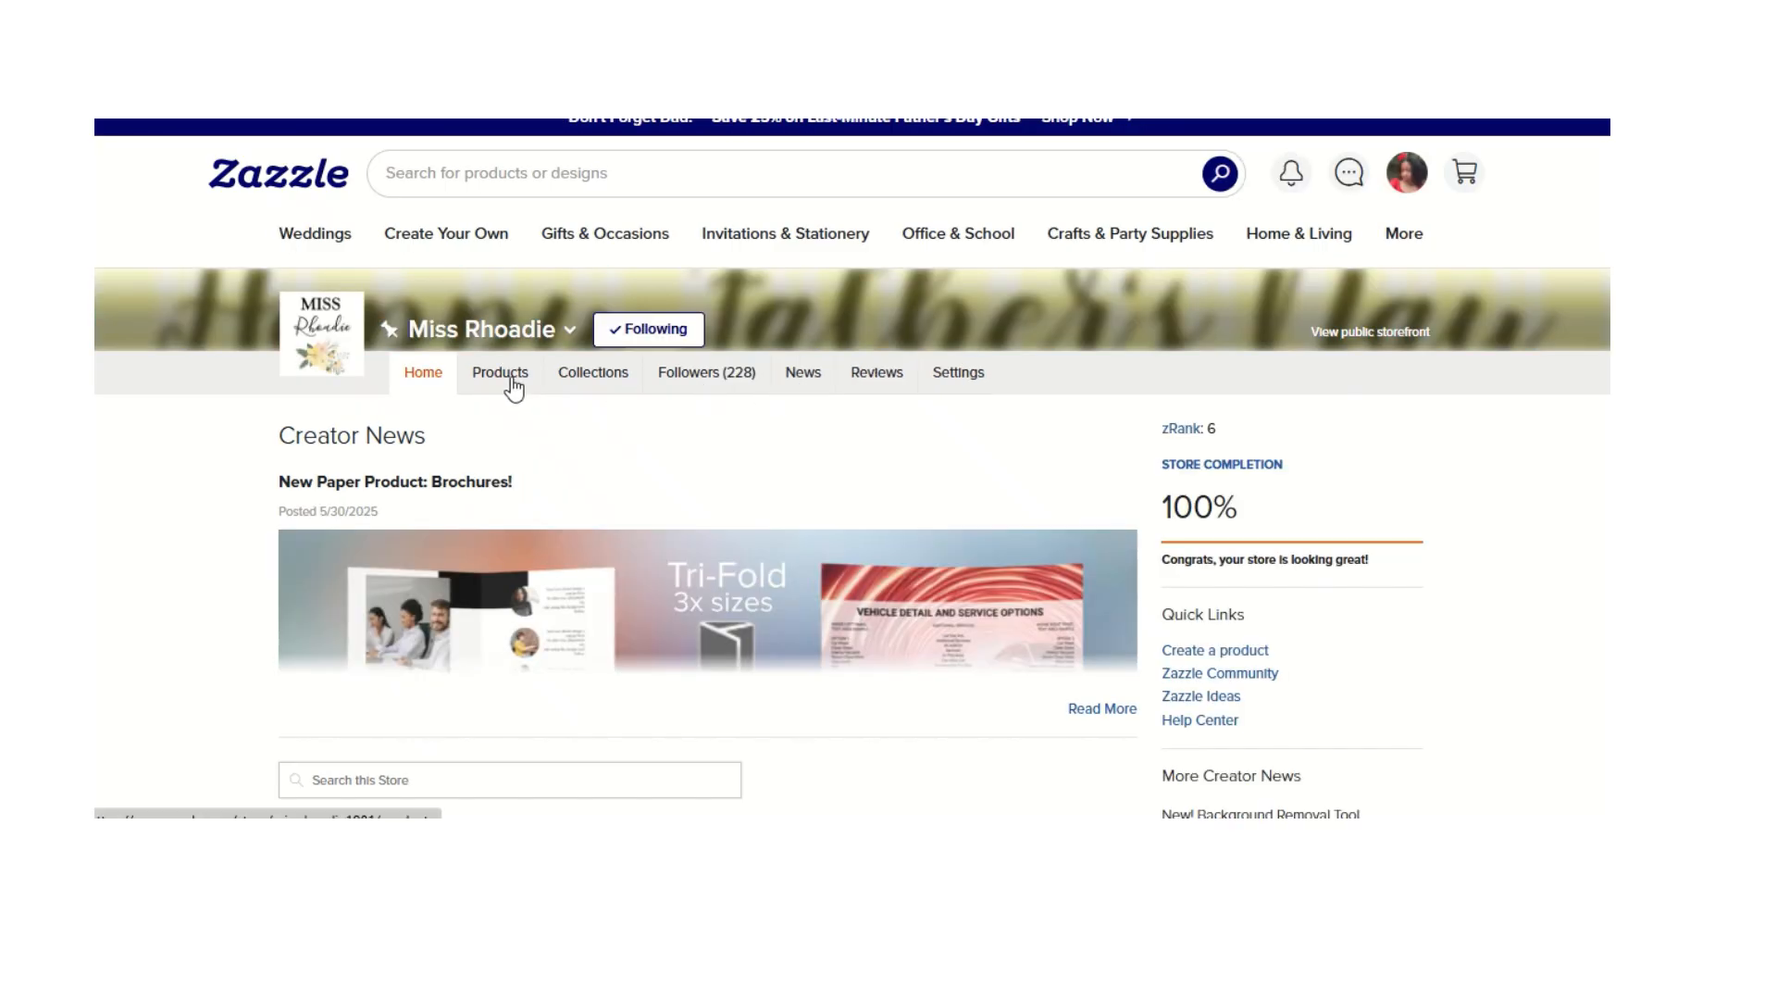
left_click(511, 380)
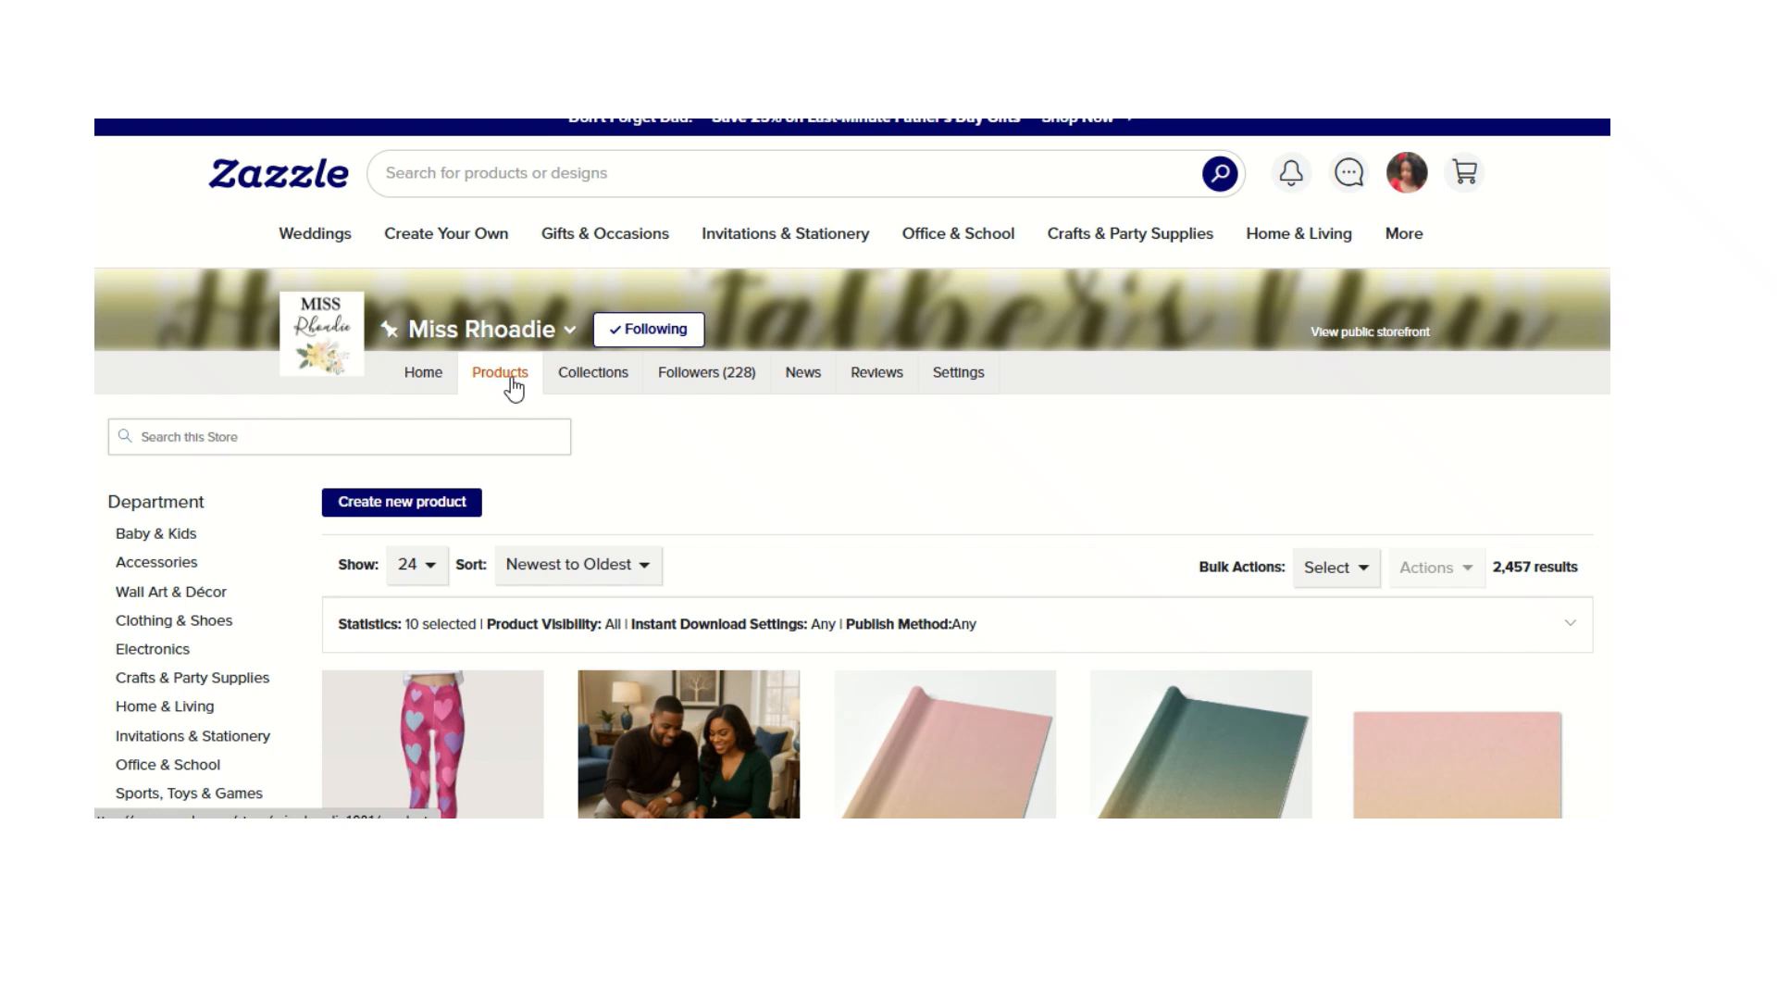
- Search the store for "Best Grandpa Ever", open the Family Photo T-Shirt listing and dismiss the offer to continue the design
left_click(298, 437)
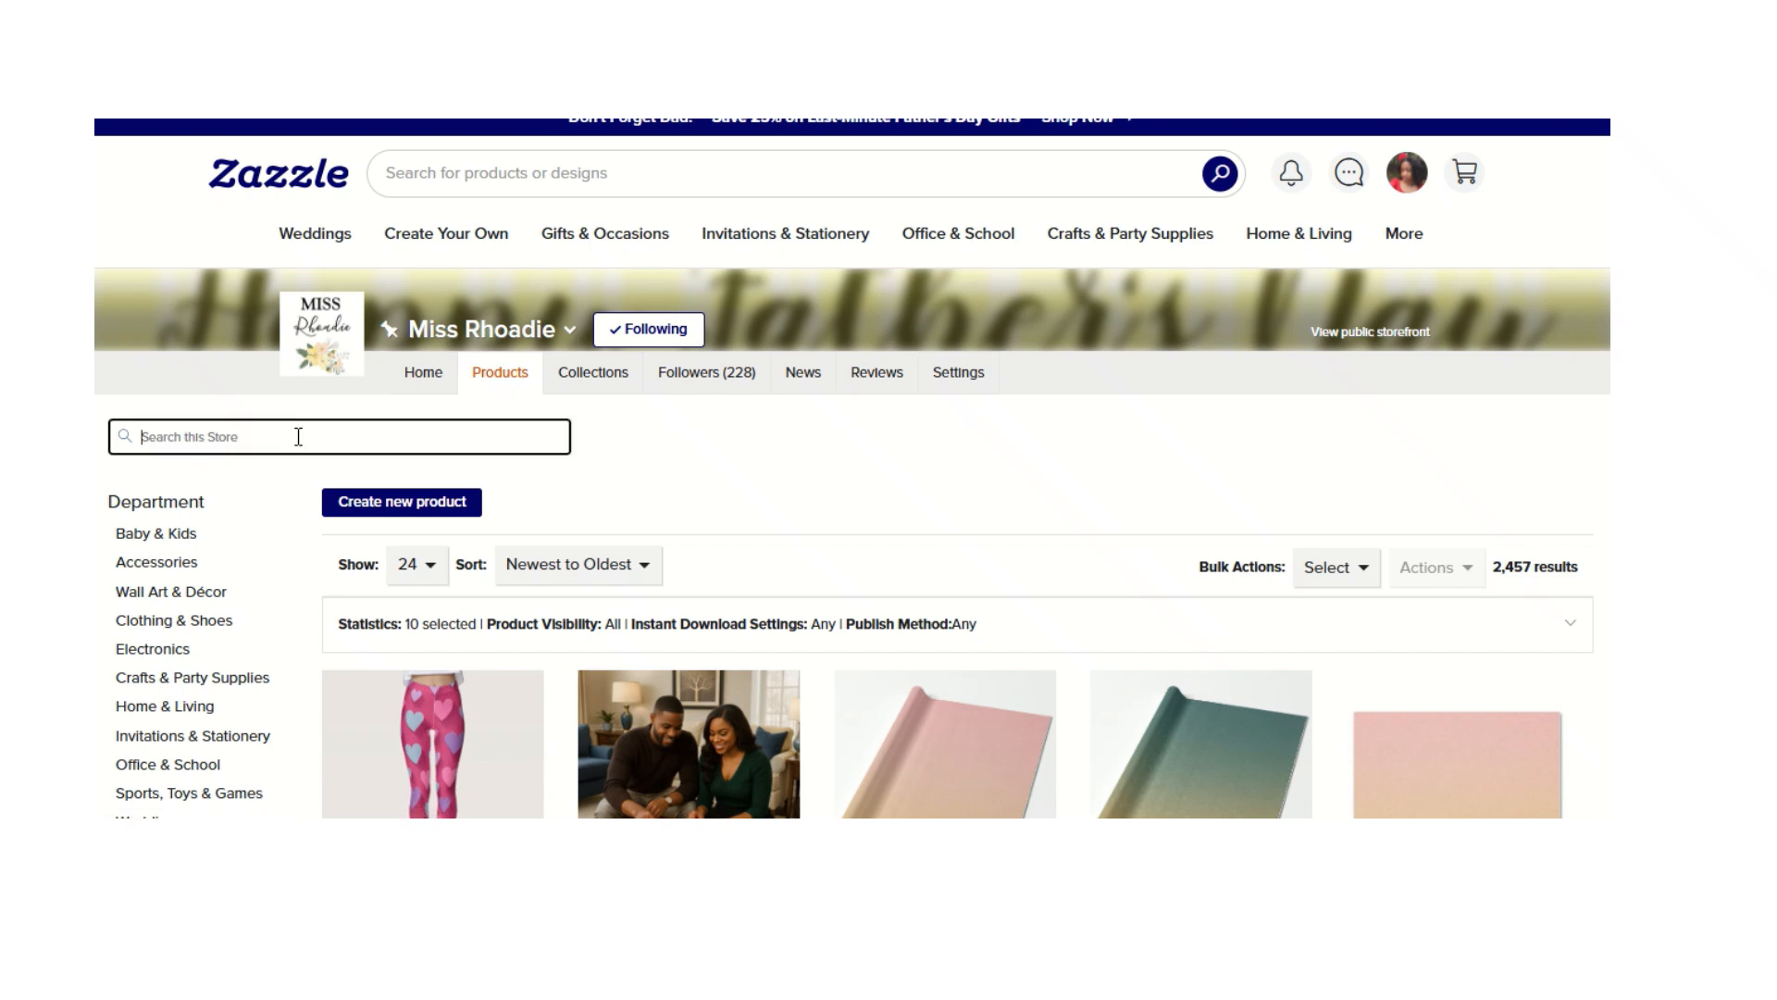
type("Best Grandpa Ever")
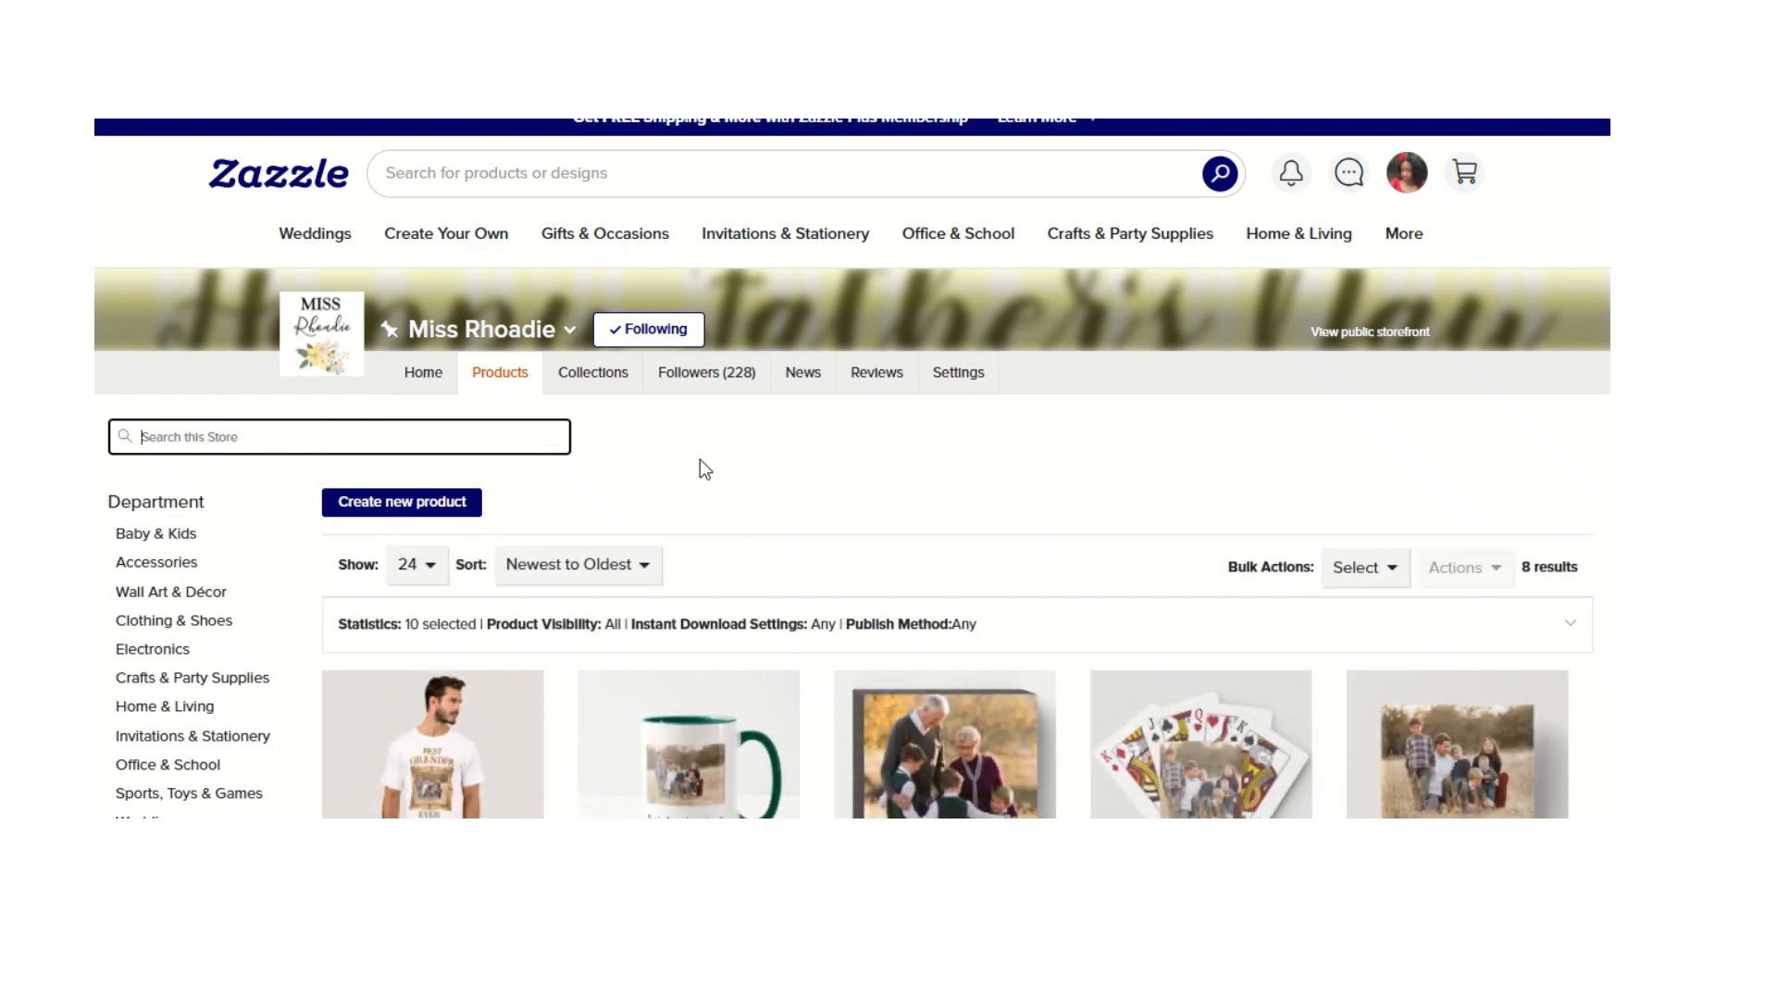
scroll(700, 459, "down", 9)
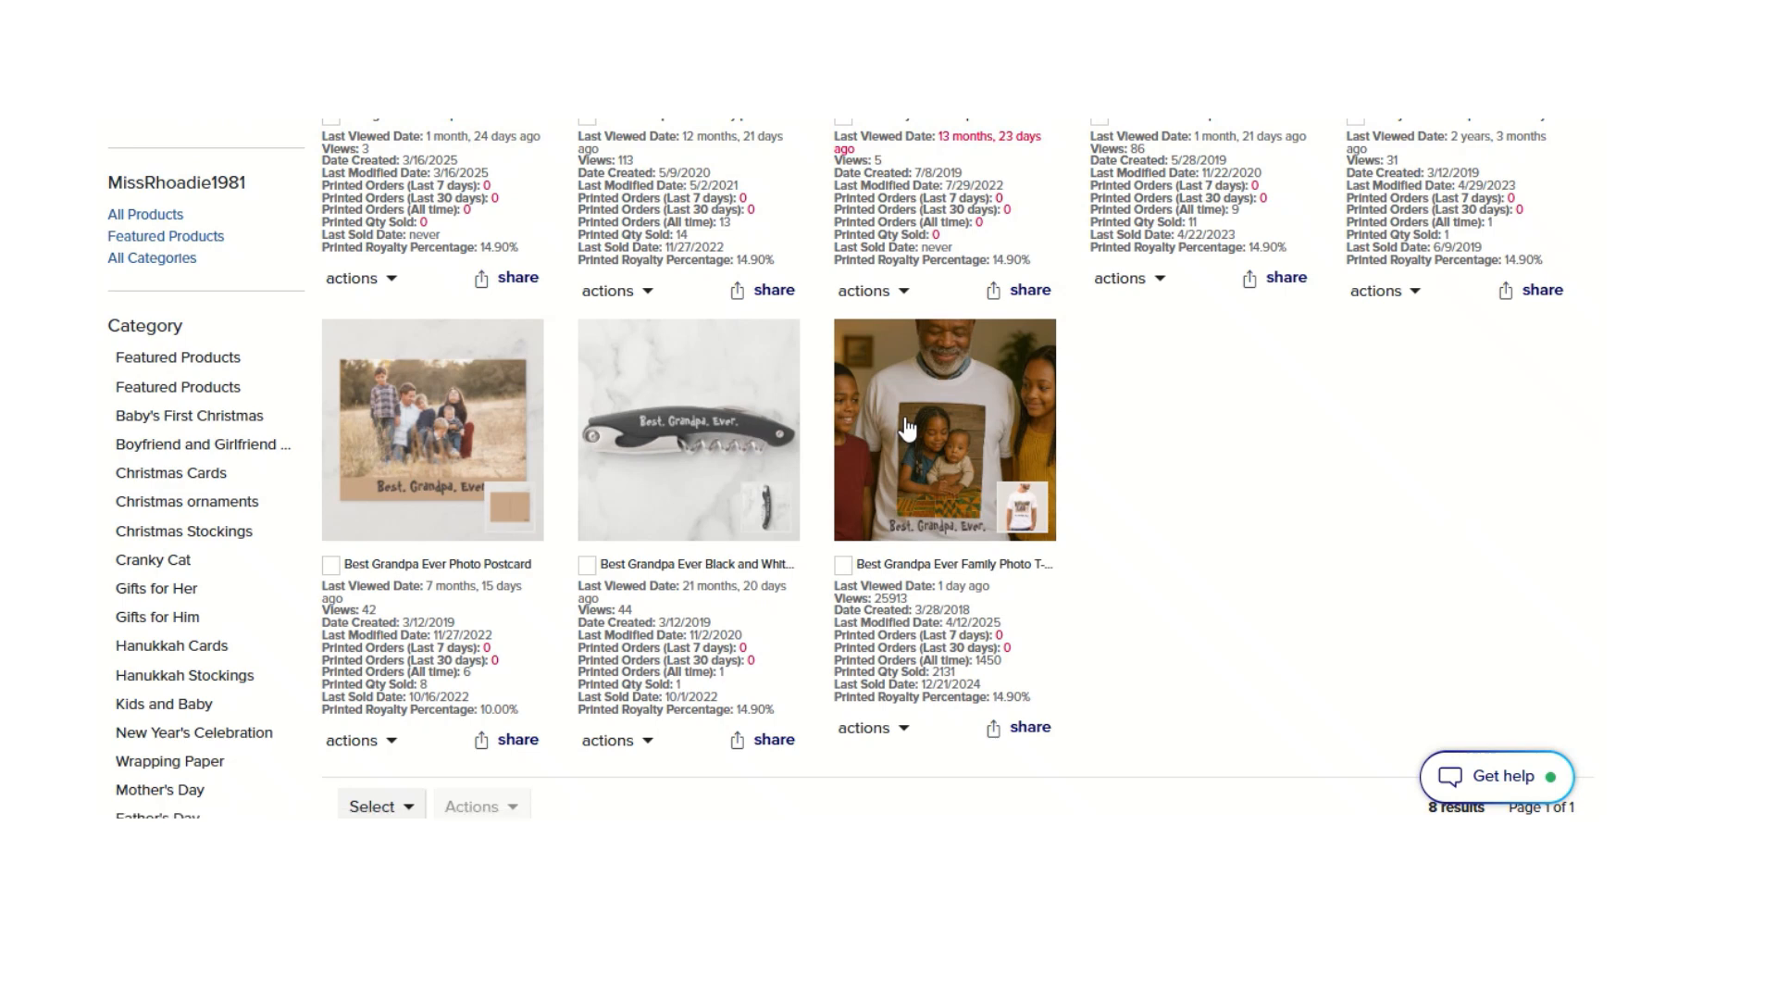
left_click(904, 421)
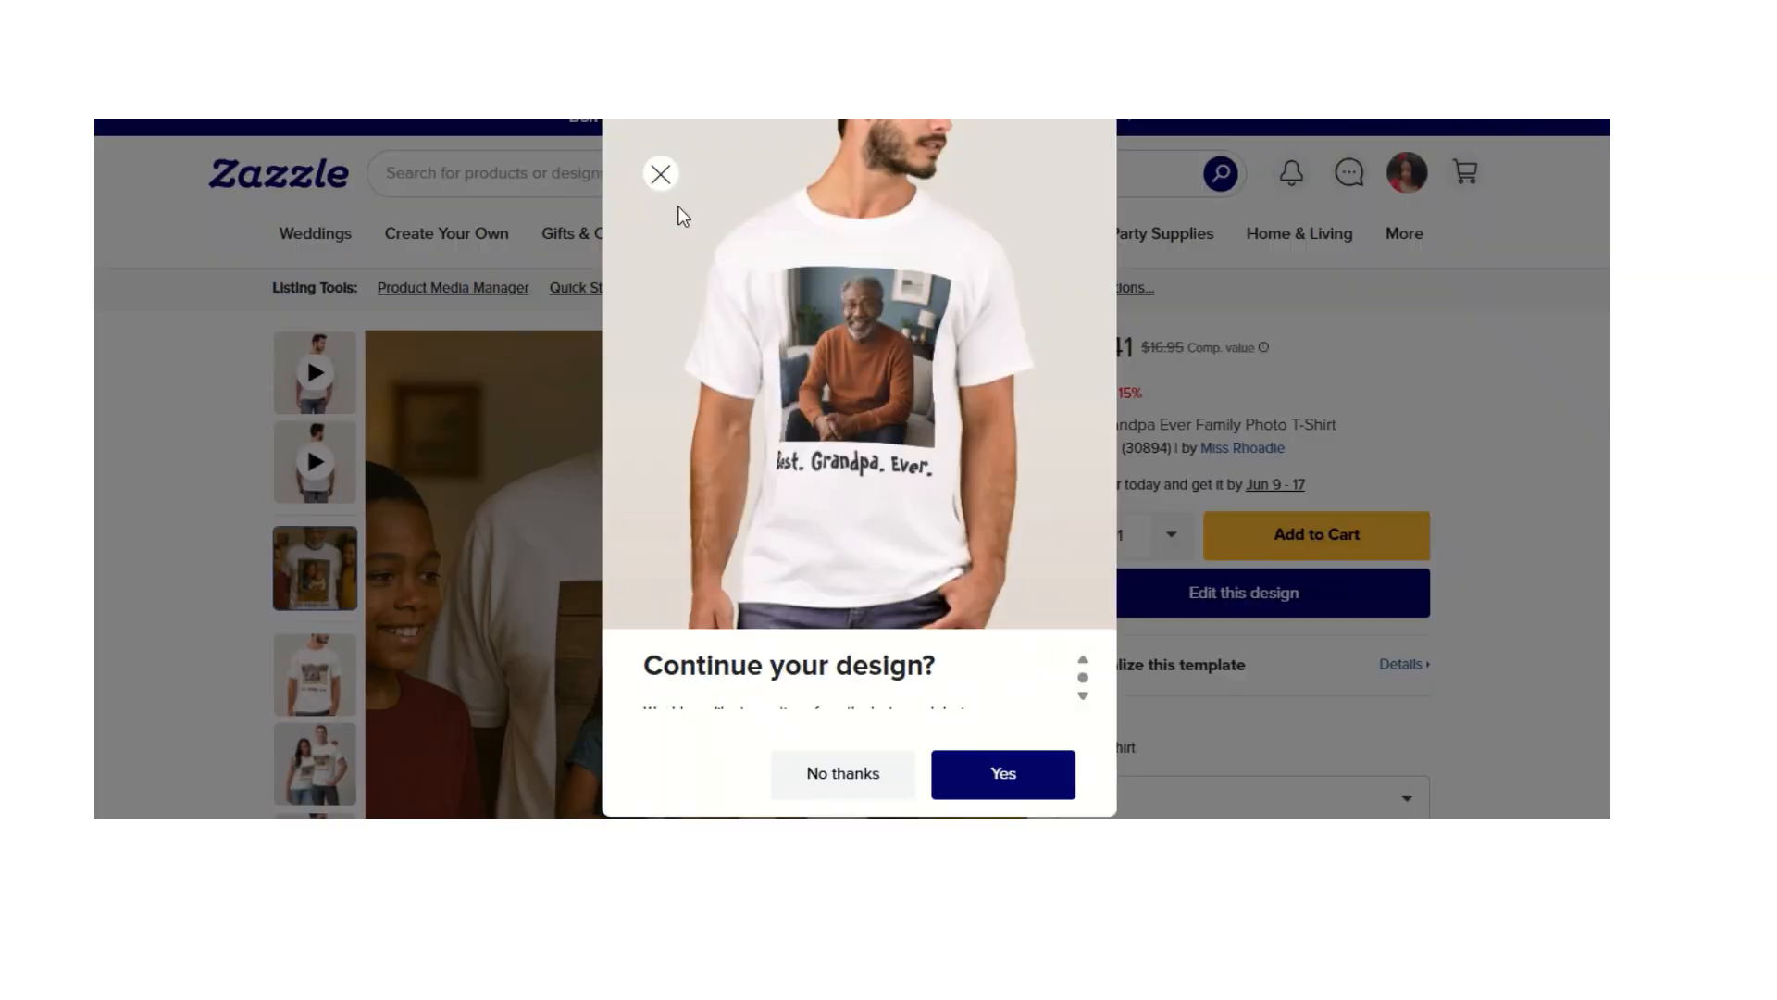
left_click(661, 174)
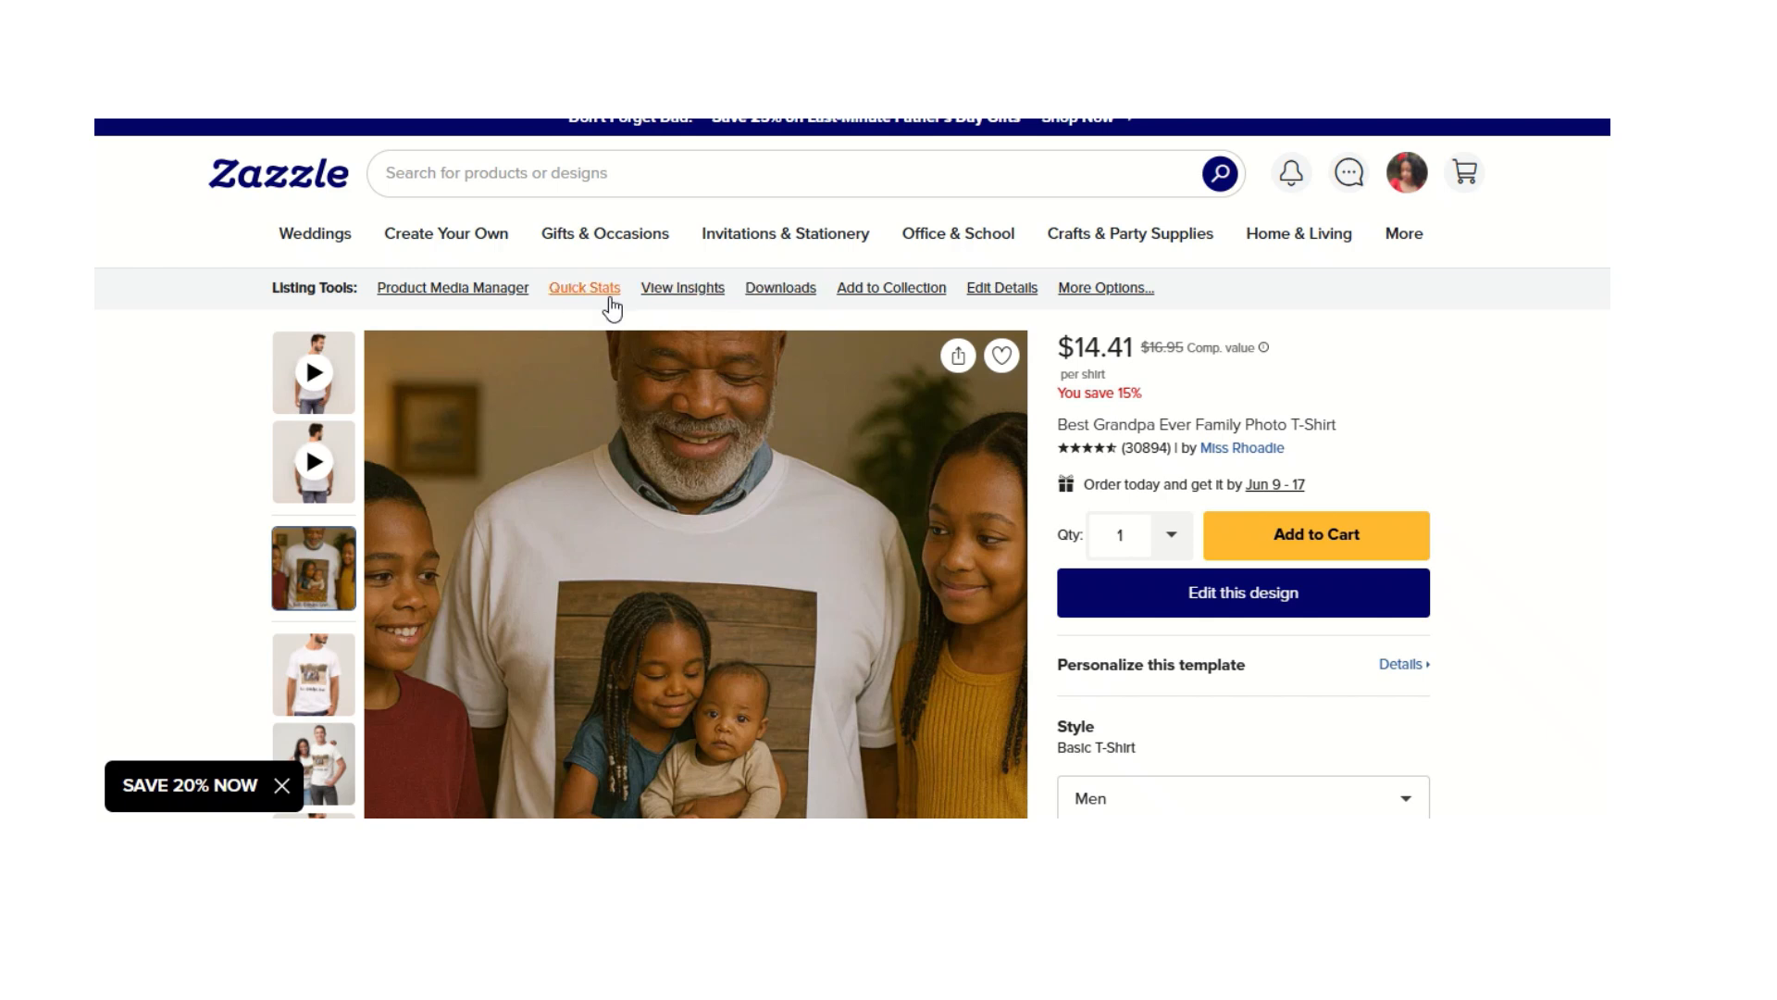
- Delete the existing primary image of the grandfather with children from the T-shirt's Product Media Manager
left_click(500, 295)
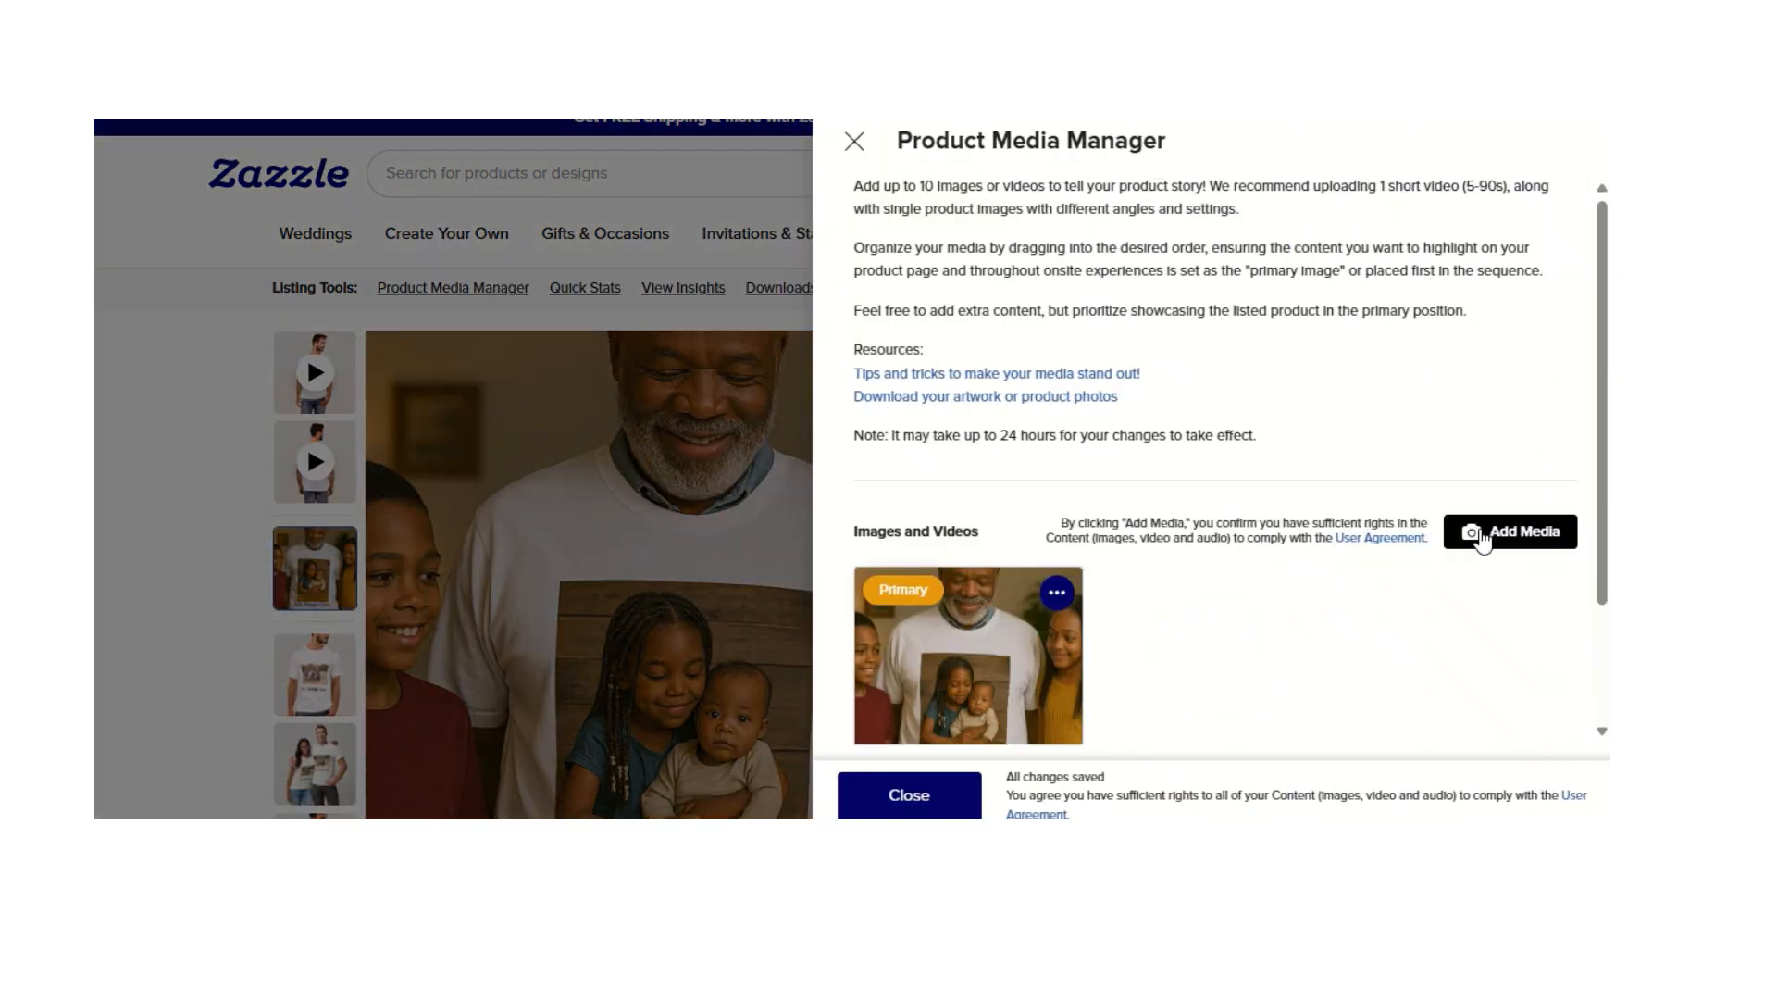
left_click(1057, 592)
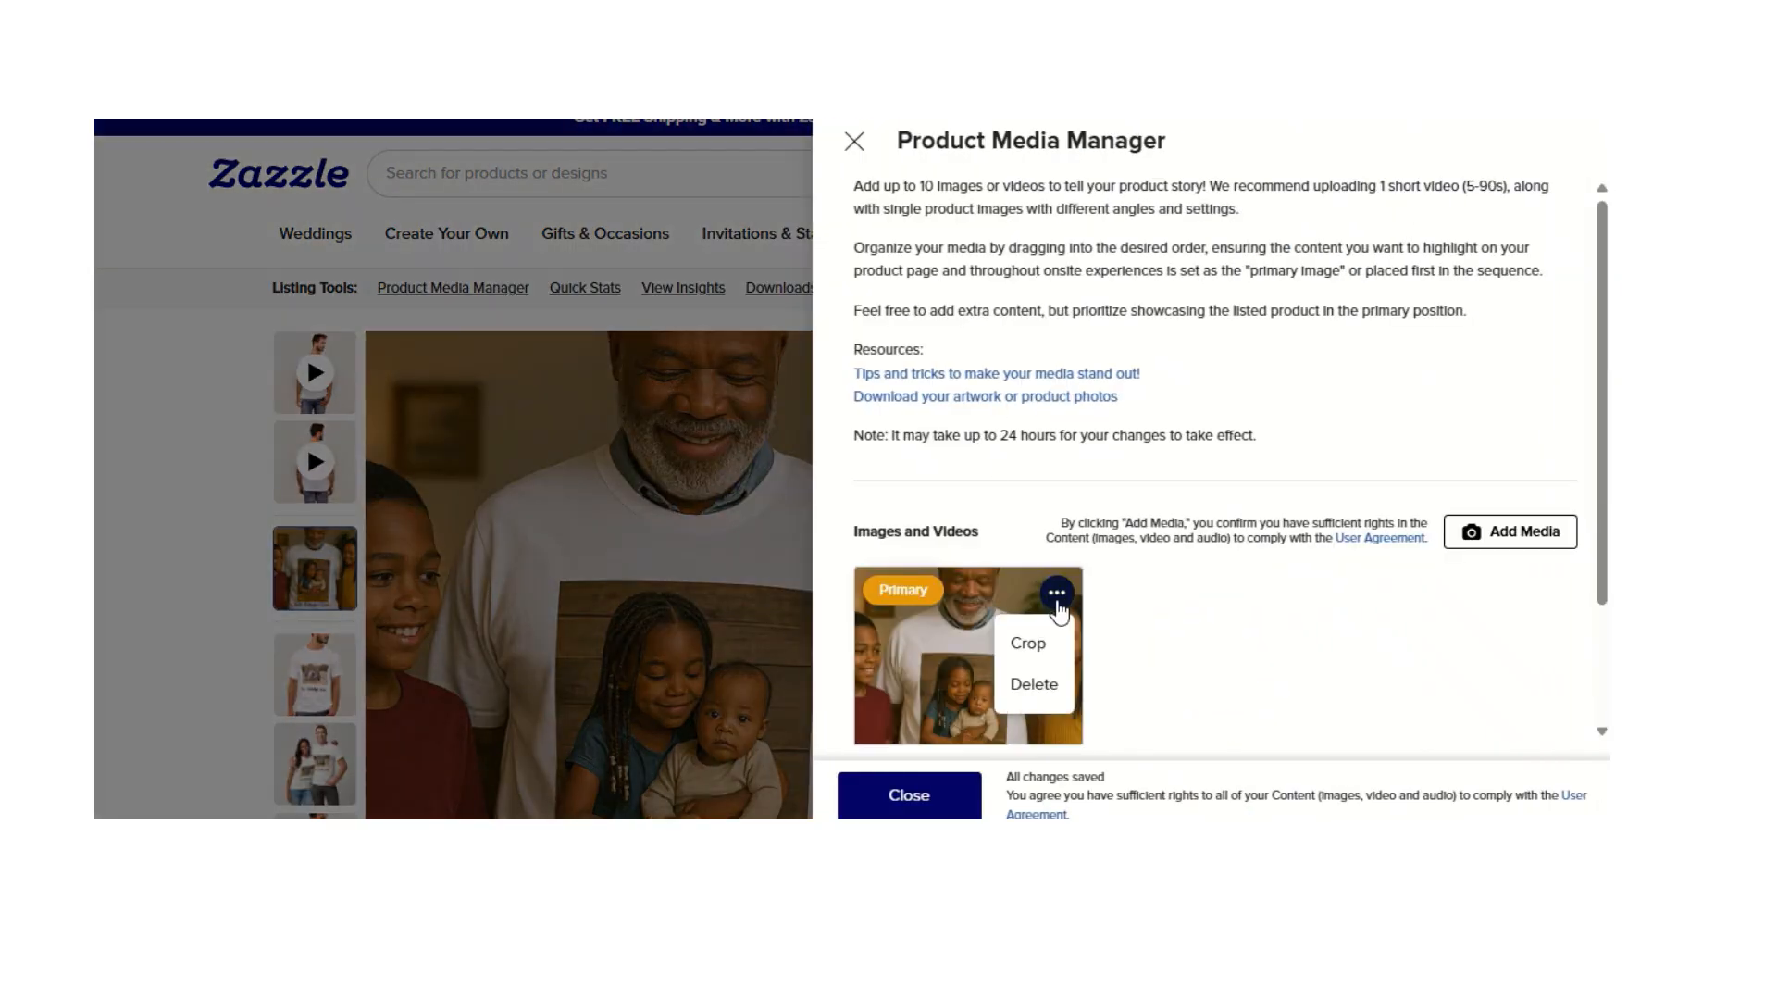
left_click(1015, 689)
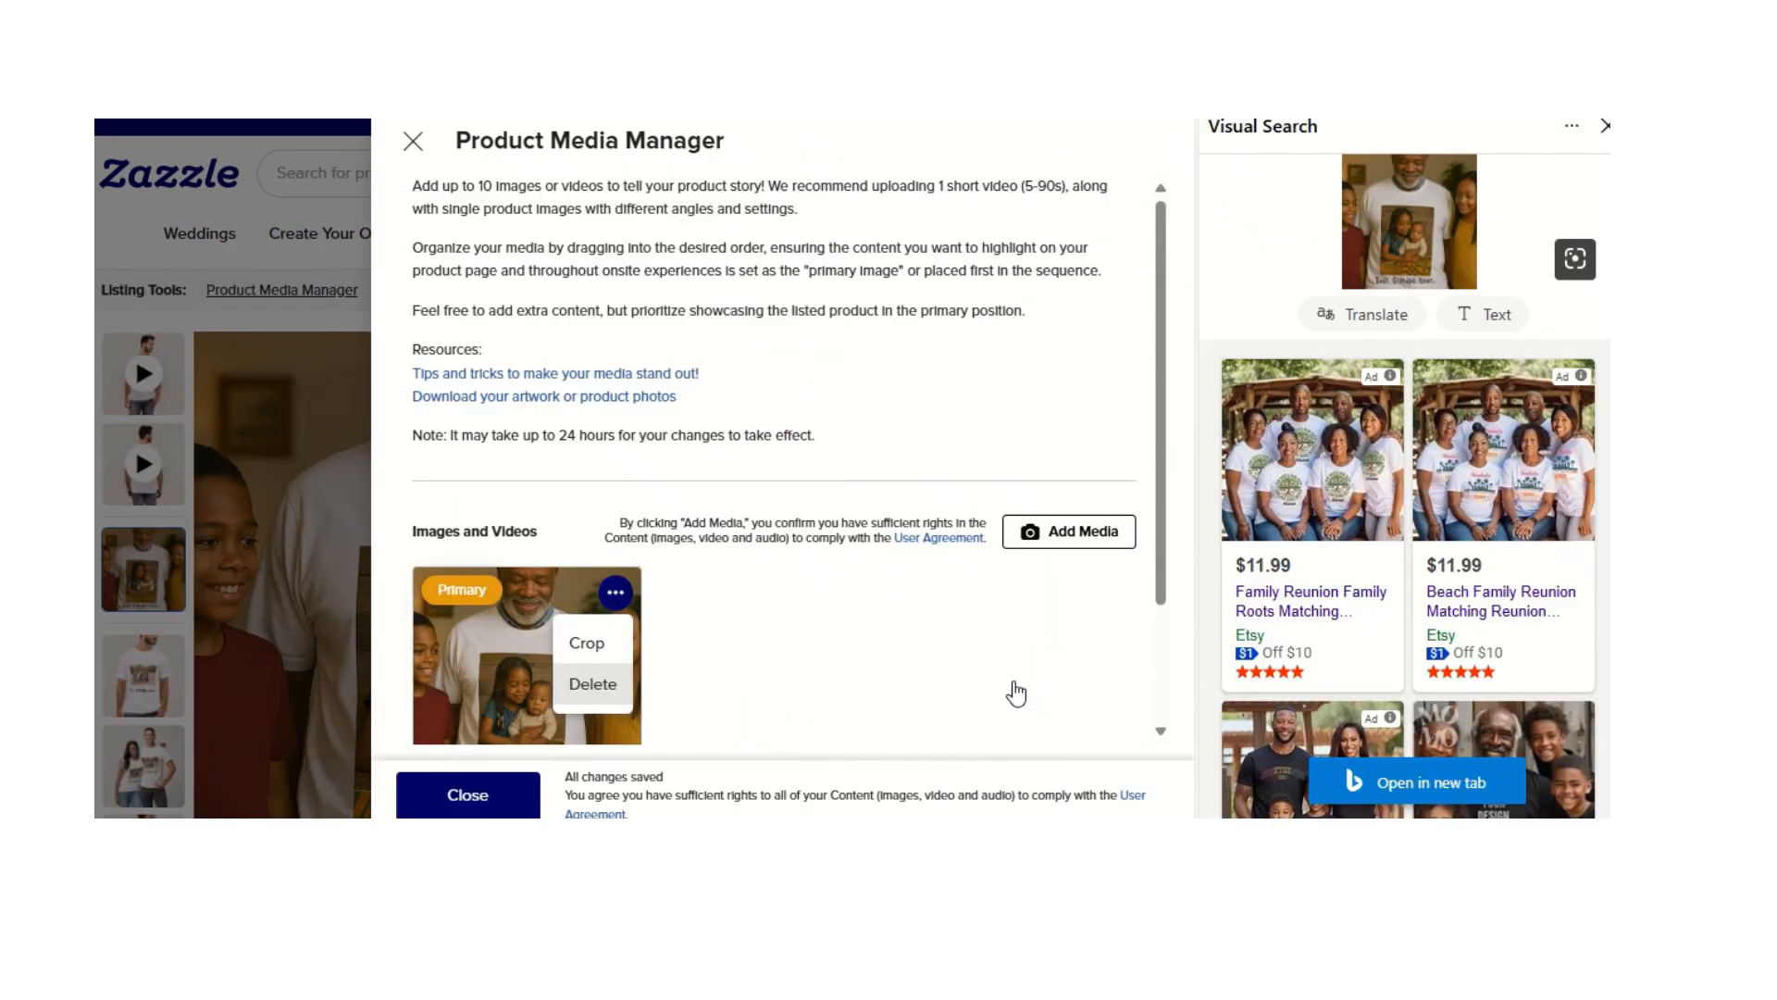
left_click(1605, 126)
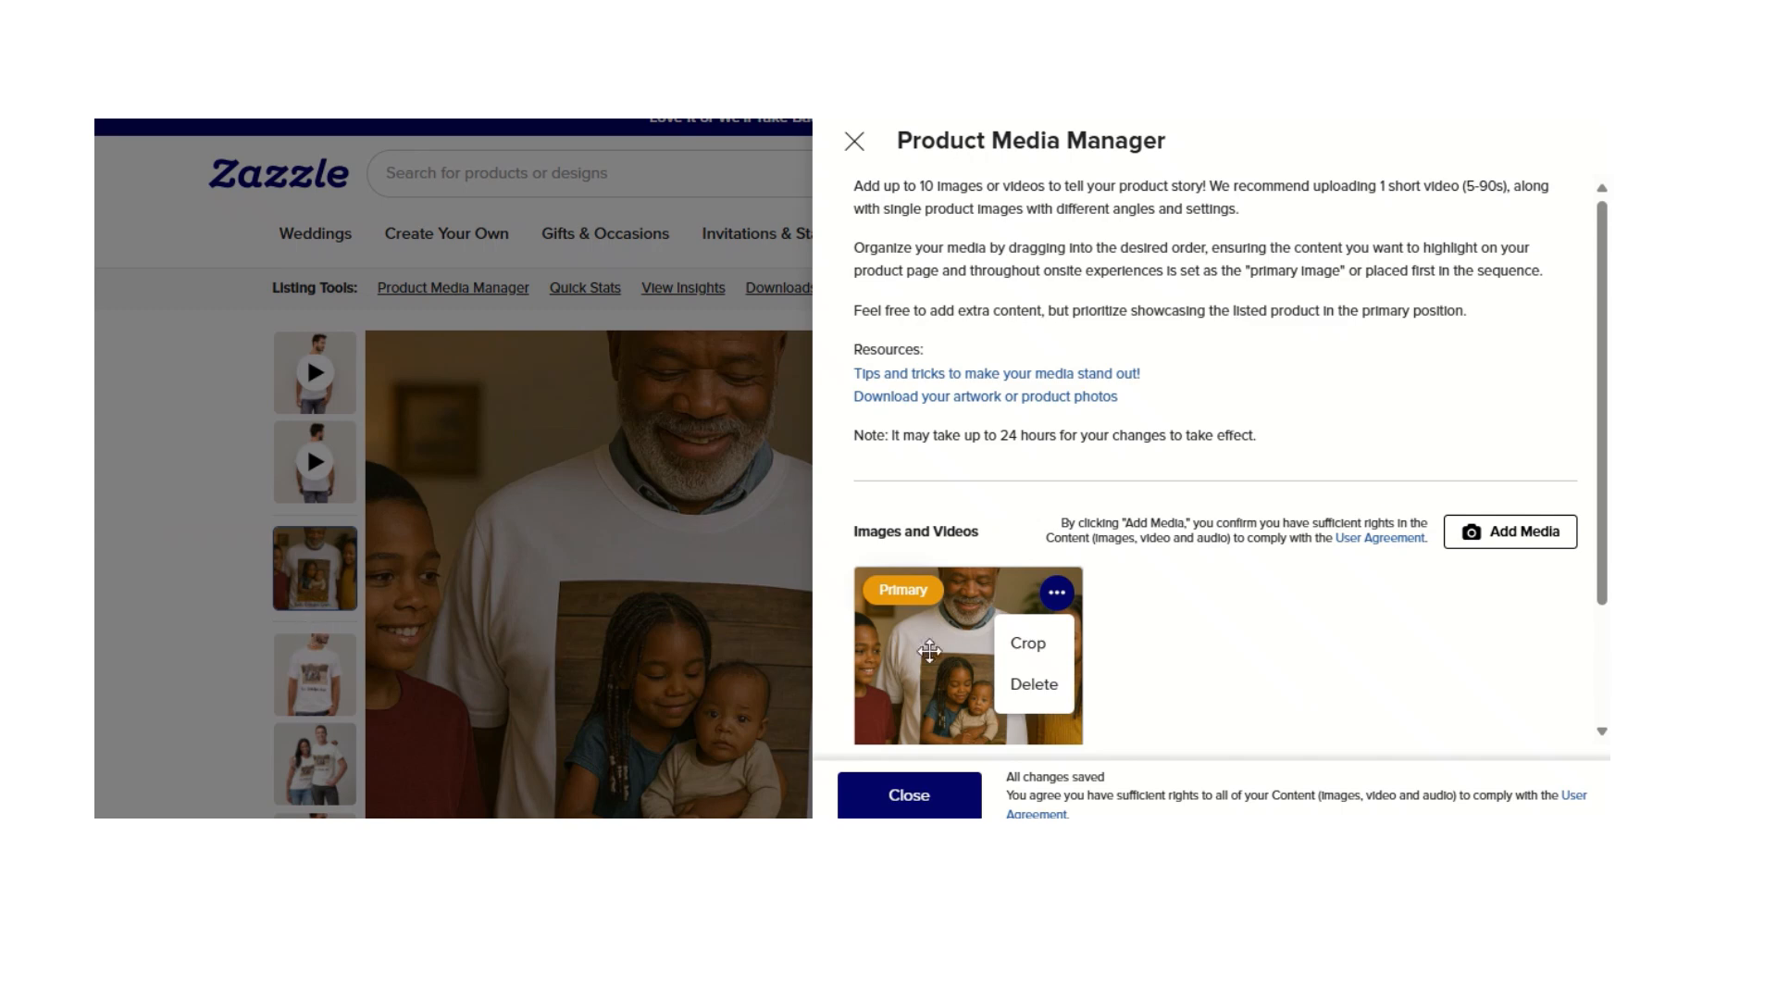
left_click(1023, 691)
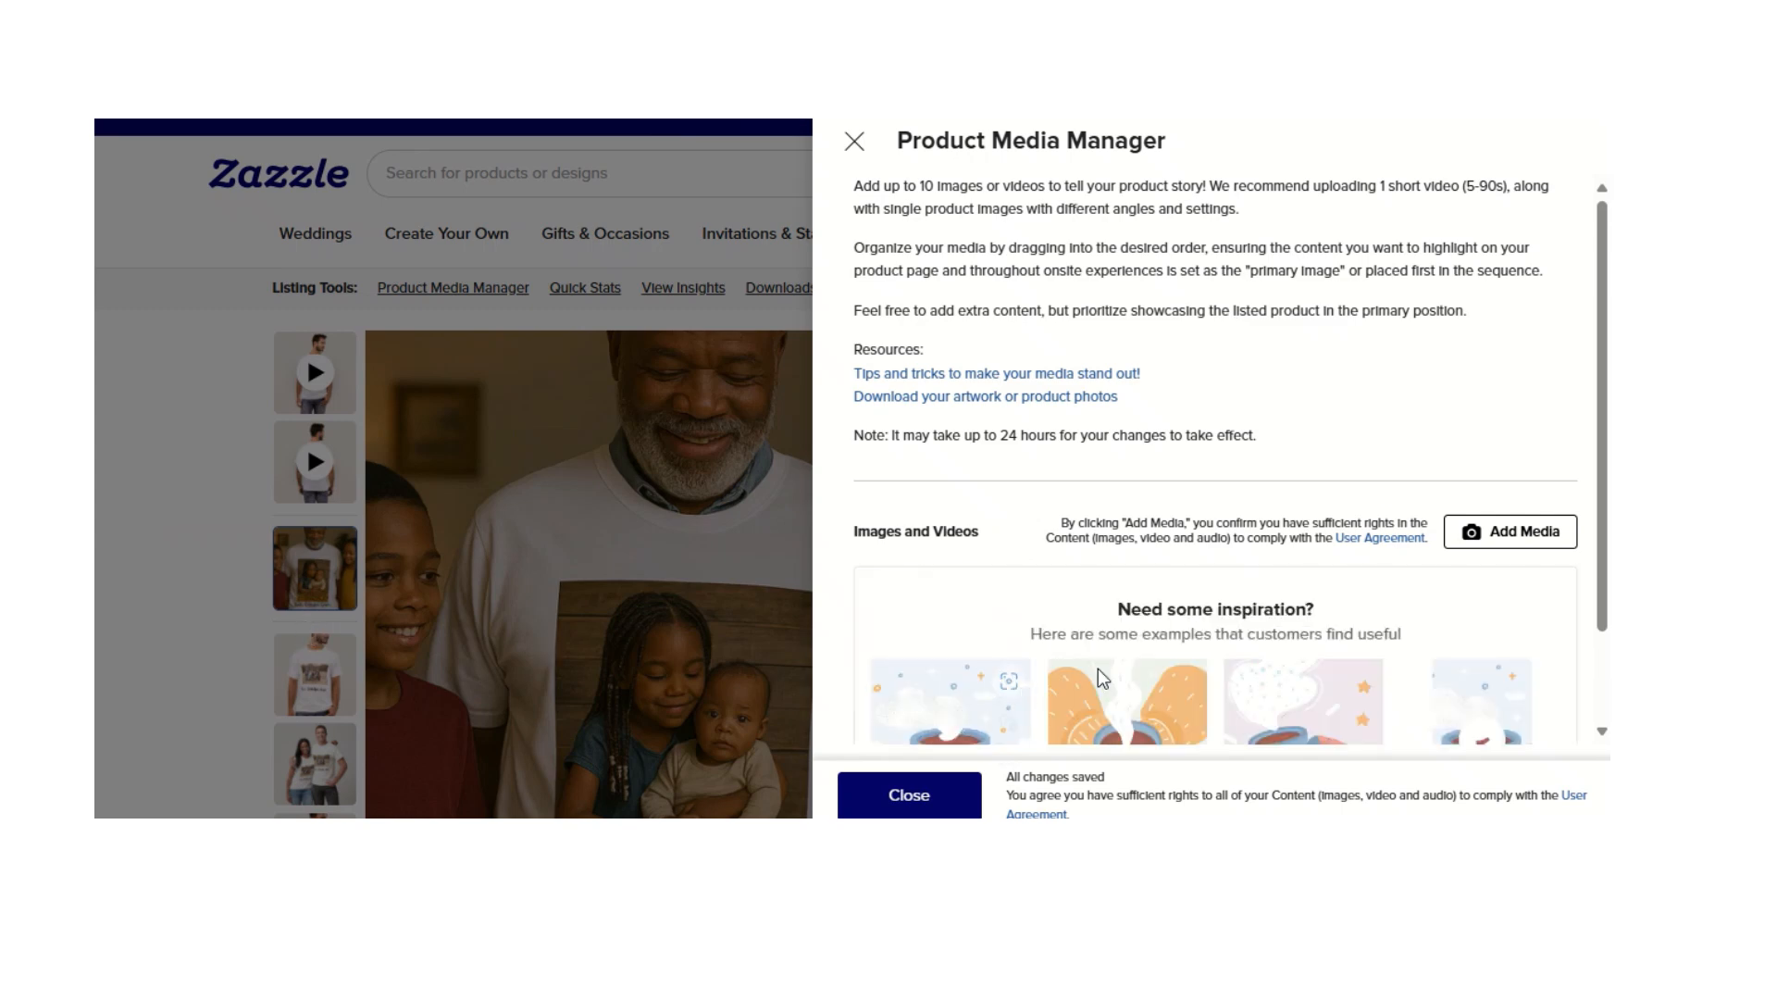
- Upload "Grandmpagifts", add it as the T-shirt listing's primary image and close the Product Media Manager
left_click(1490, 541)
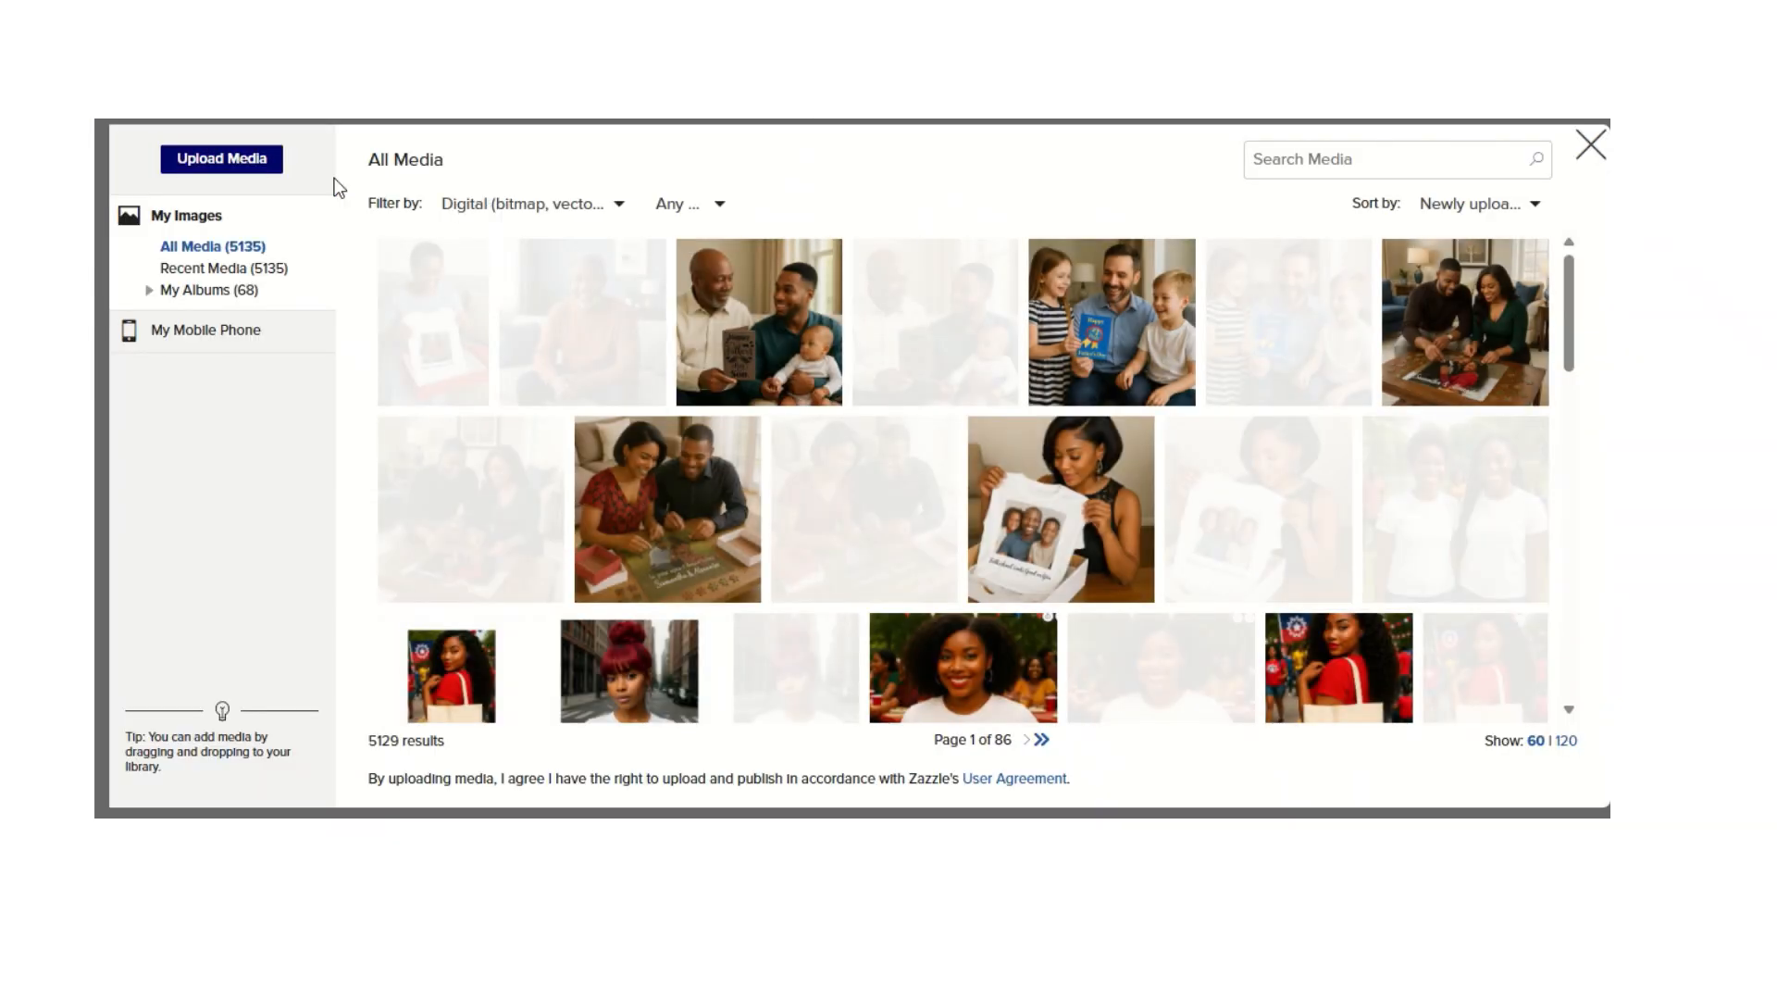
left_click(247, 174)
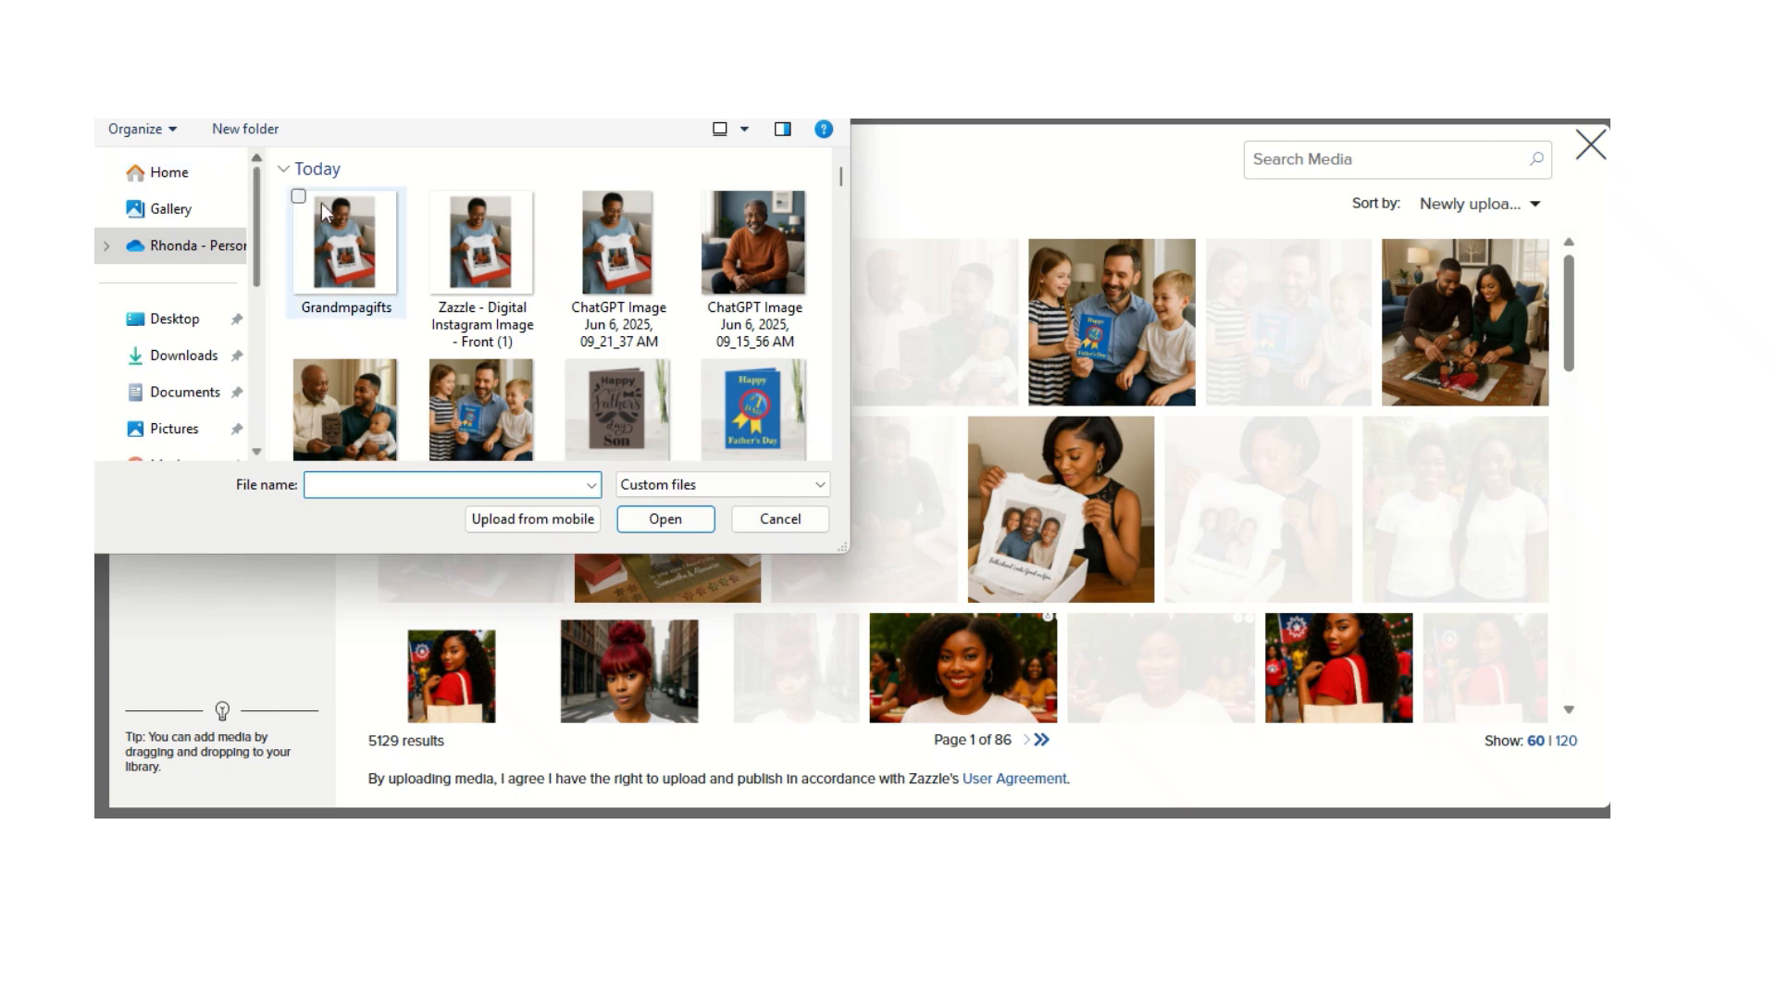
left_click(345, 245)
left_click(661, 516)
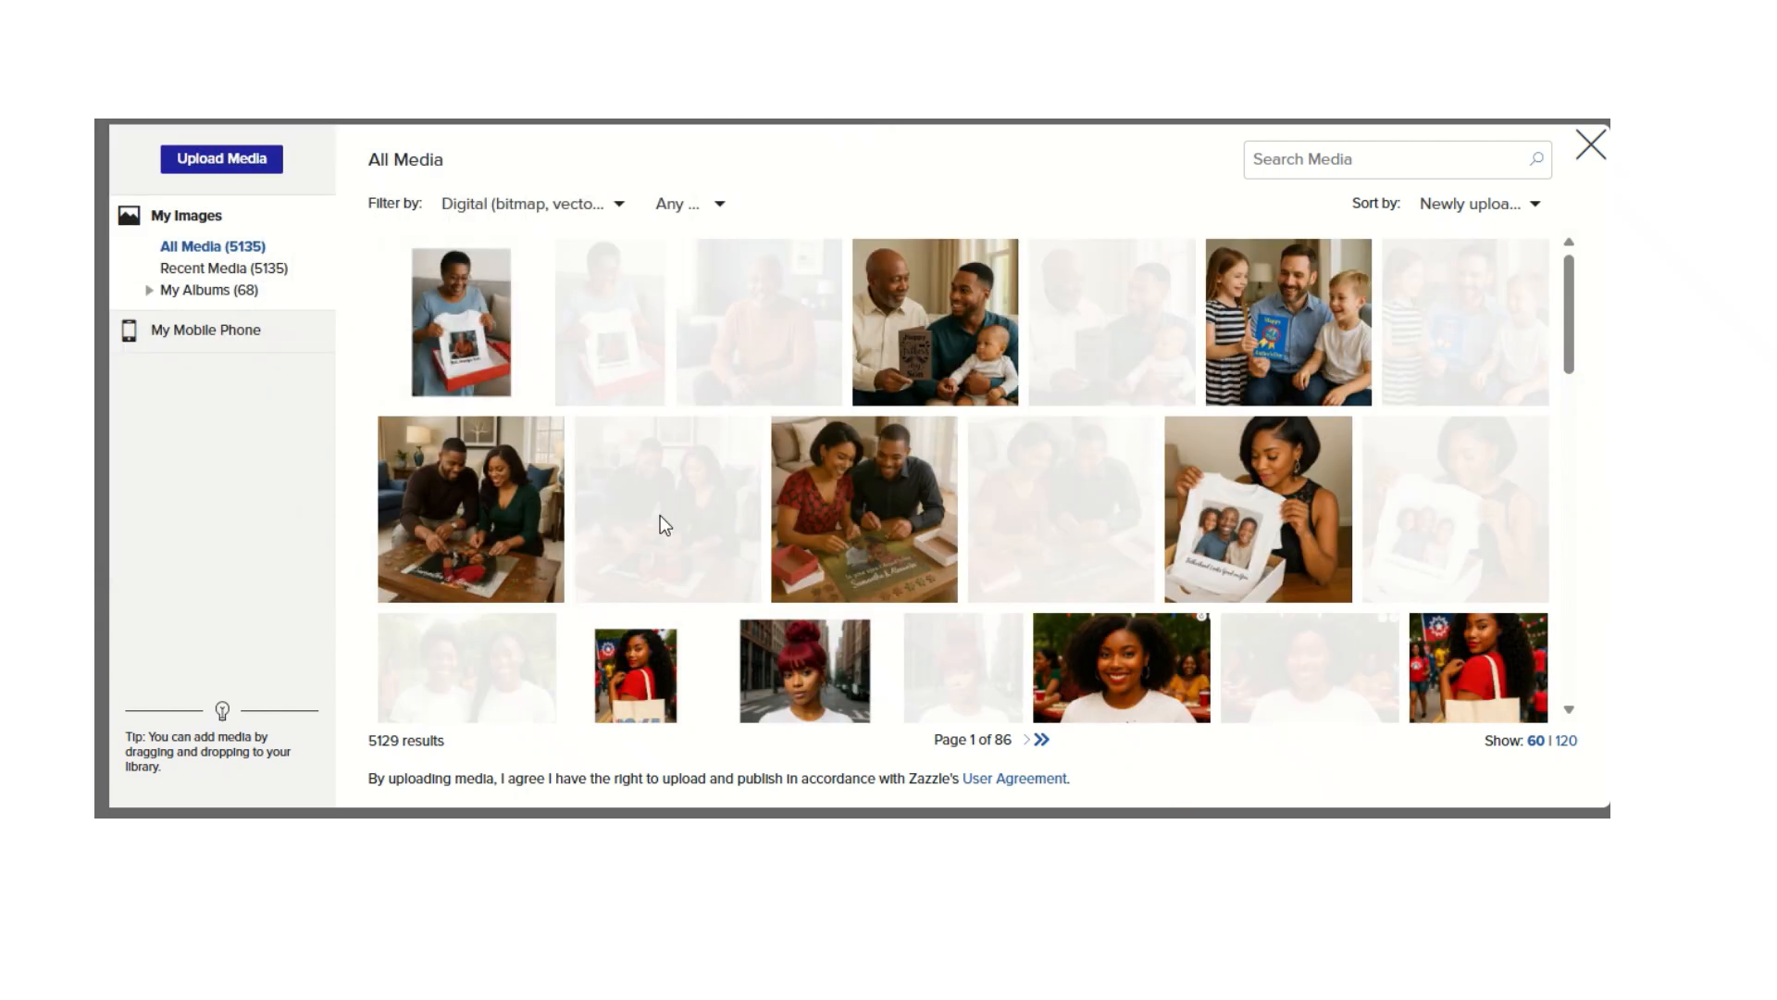
left_click(460, 314)
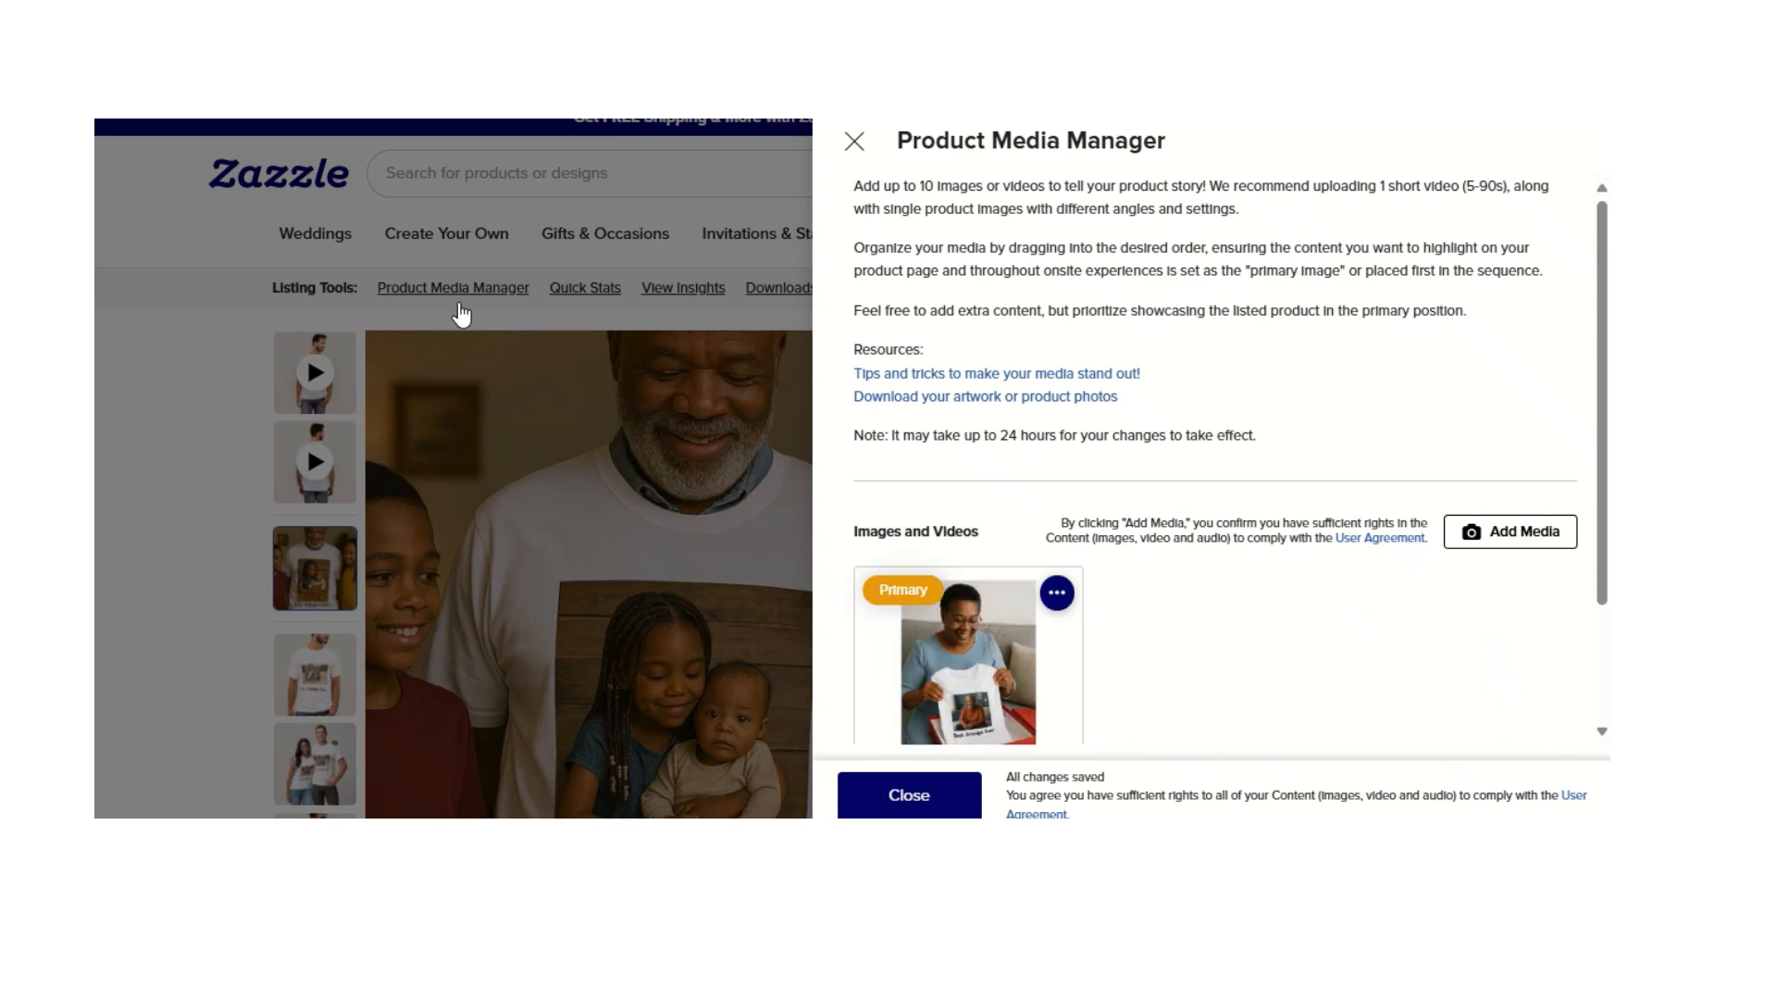
left_click(881, 796)
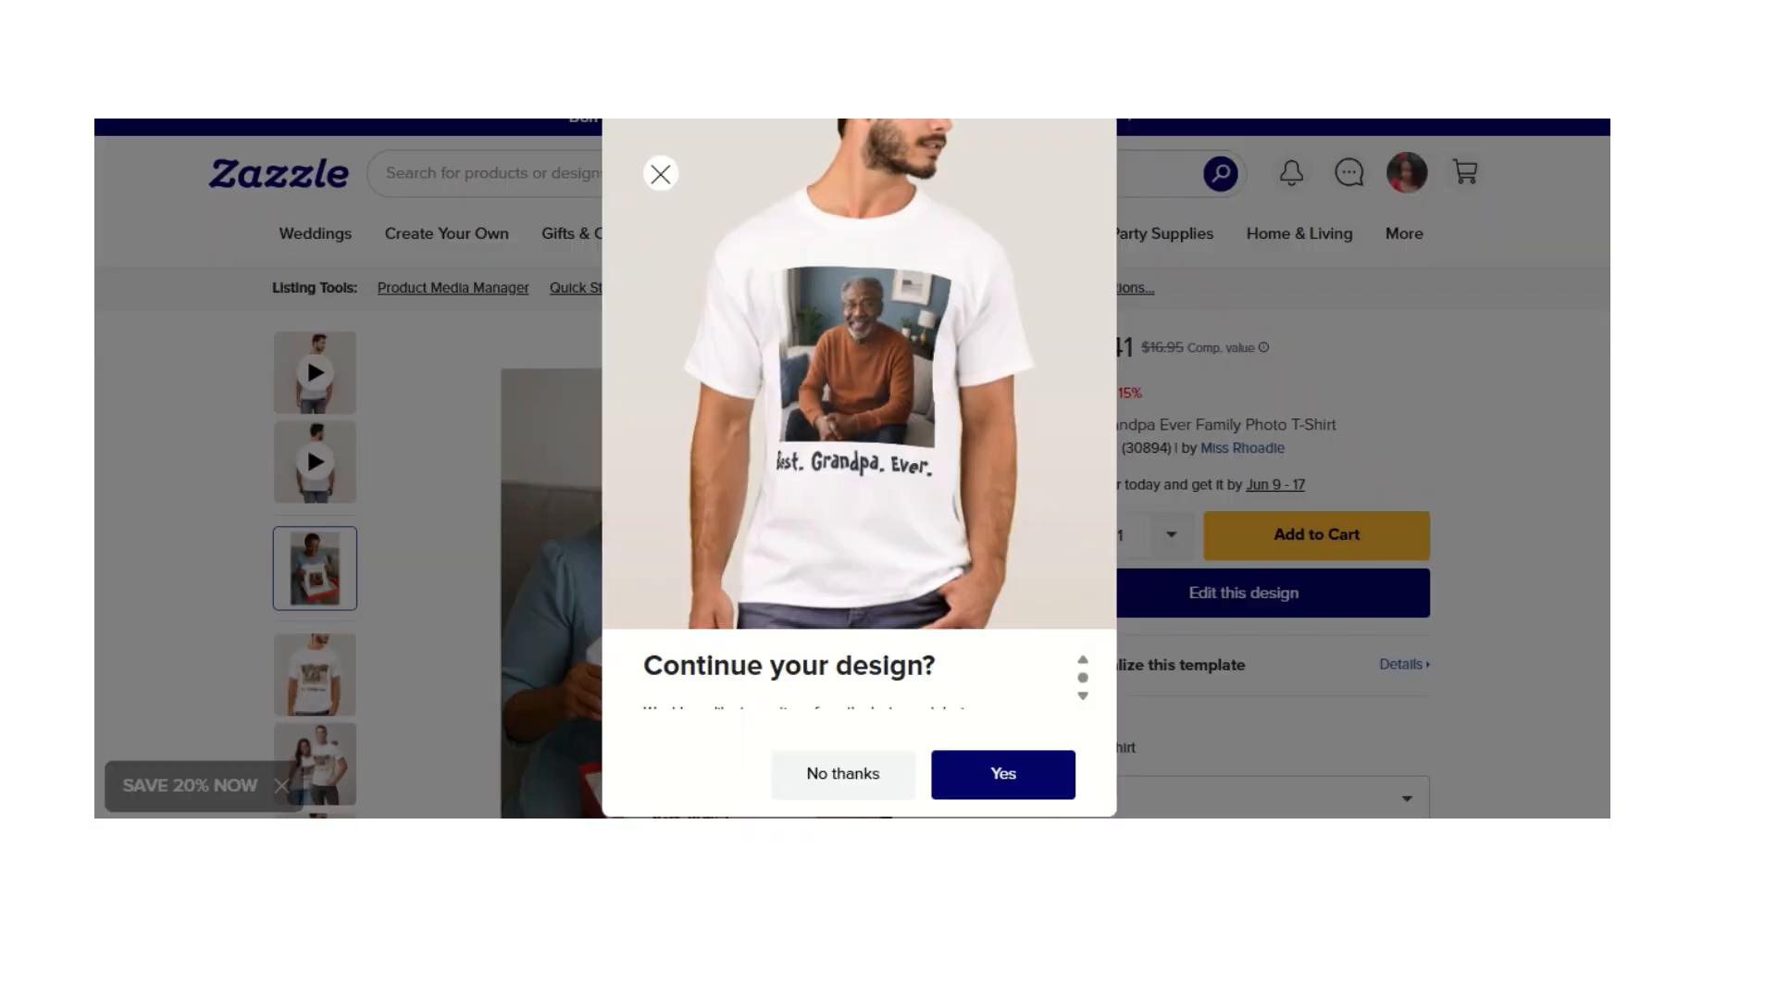
- Dismiss the offer to continue the design and open the sharing options of the Best Grandpa Ever Family Photo T-Shirt listing
left_click(660, 174)
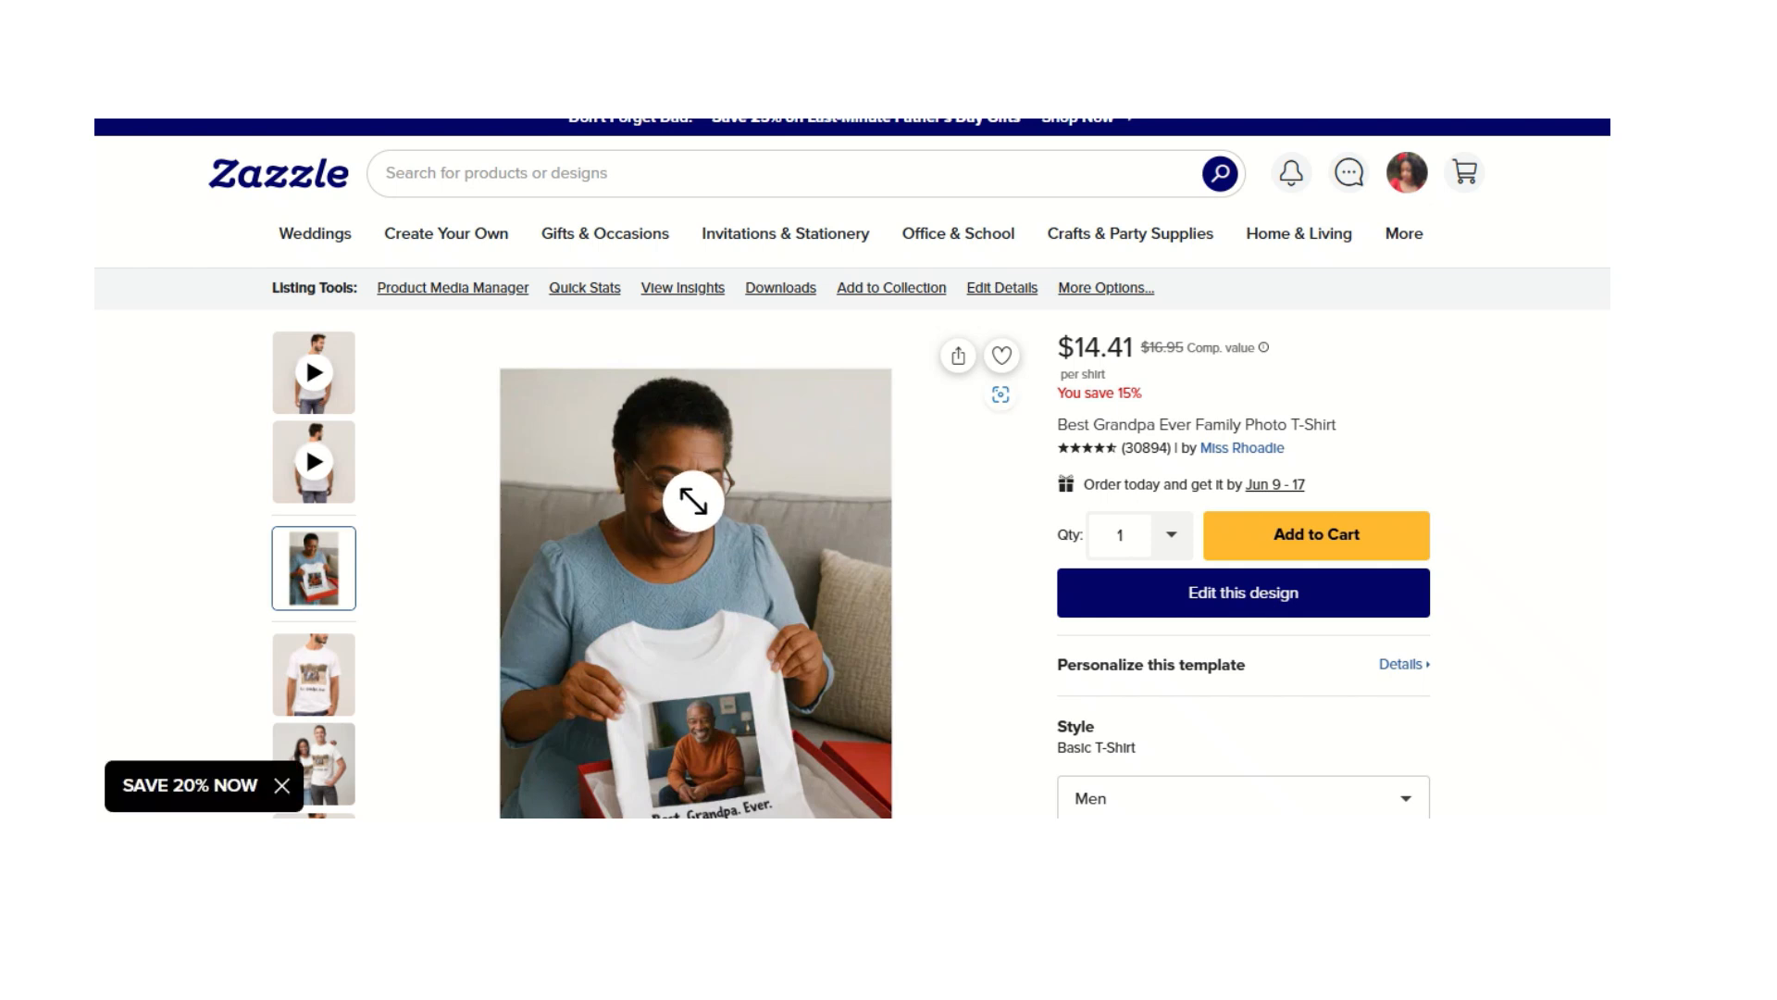
scroll(684, 465, "down", 1)
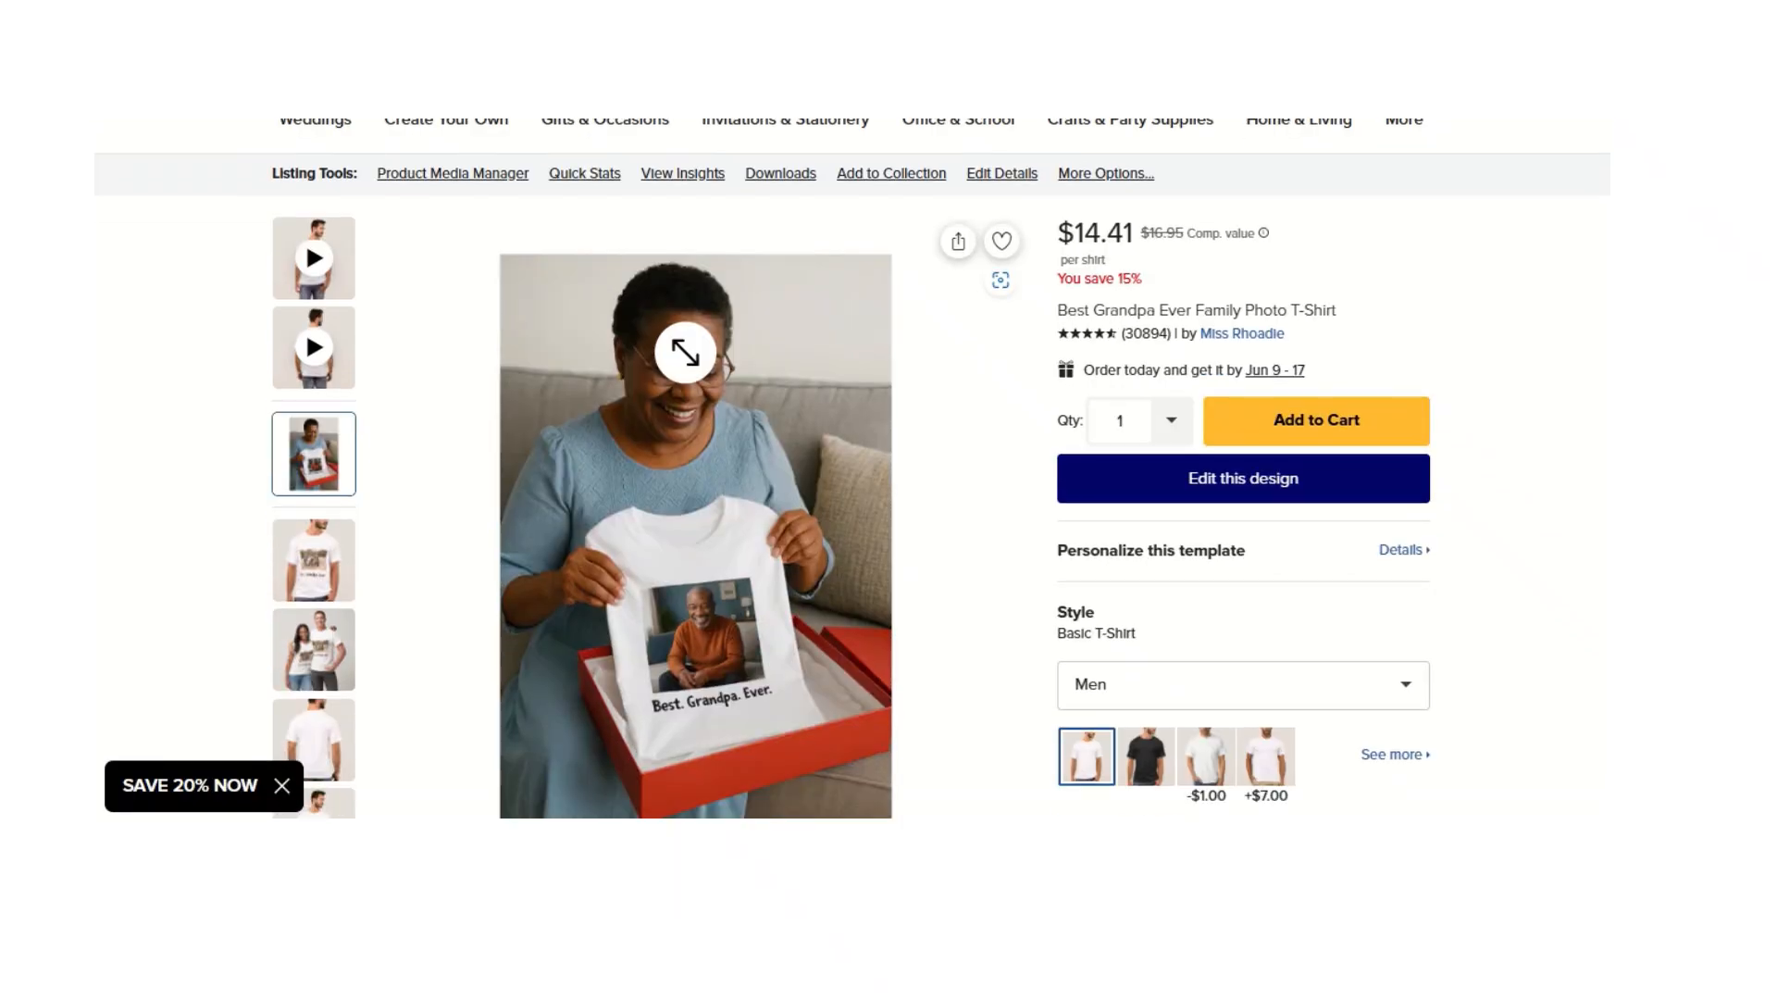
left_click(959, 248)
scroll(1057, 543, "down", 1)
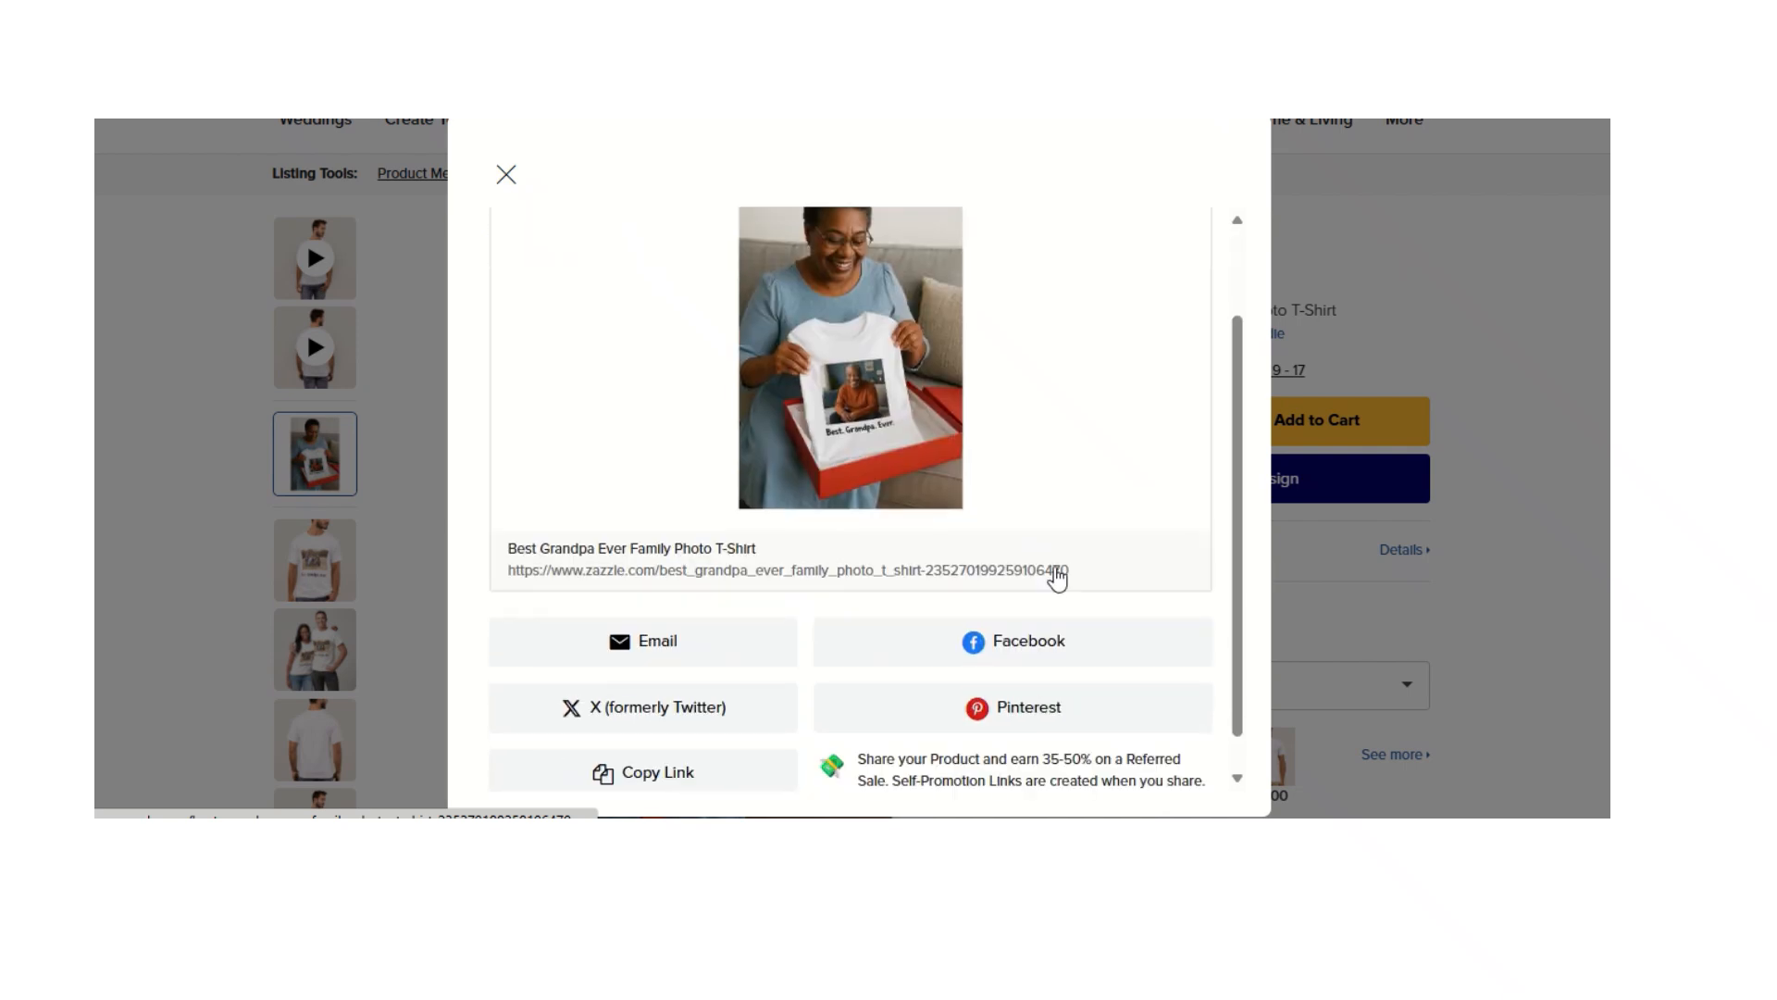
- Share the T-shirt listing to Pinterest and save it to the "Zazzle's Custom Gifts" board
left_click(909, 714)
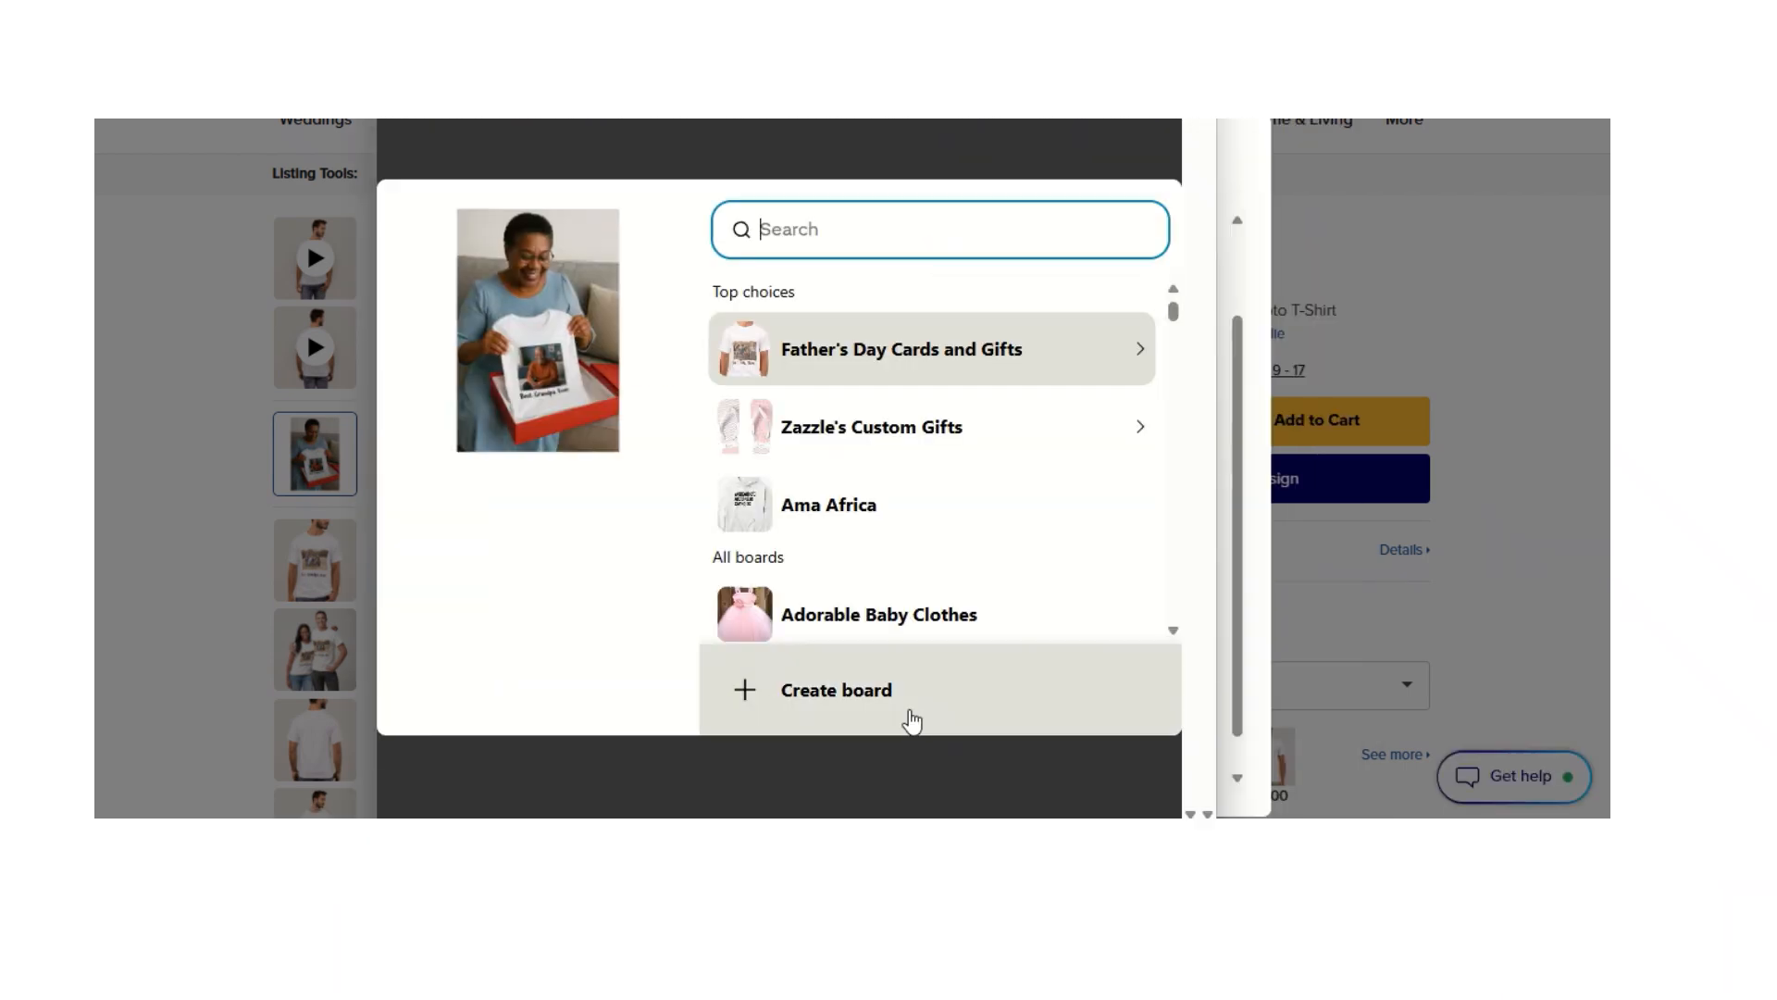
left_click(853, 428)
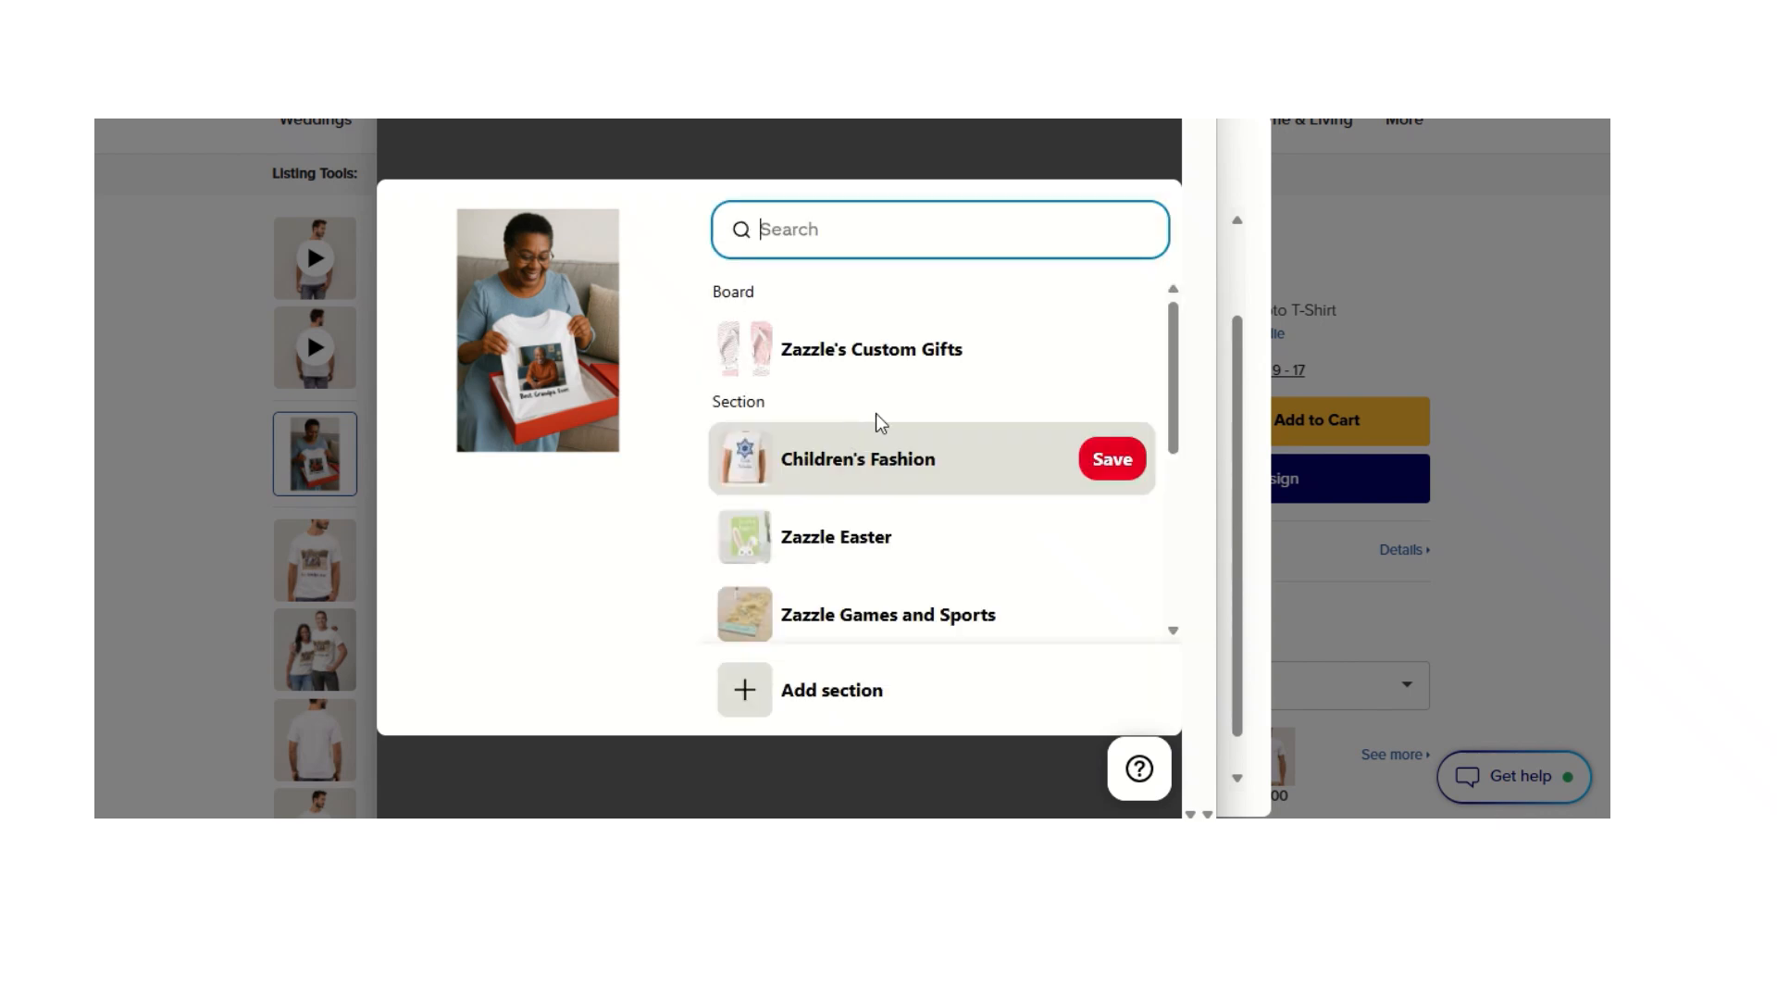
left_click(1079, 376)
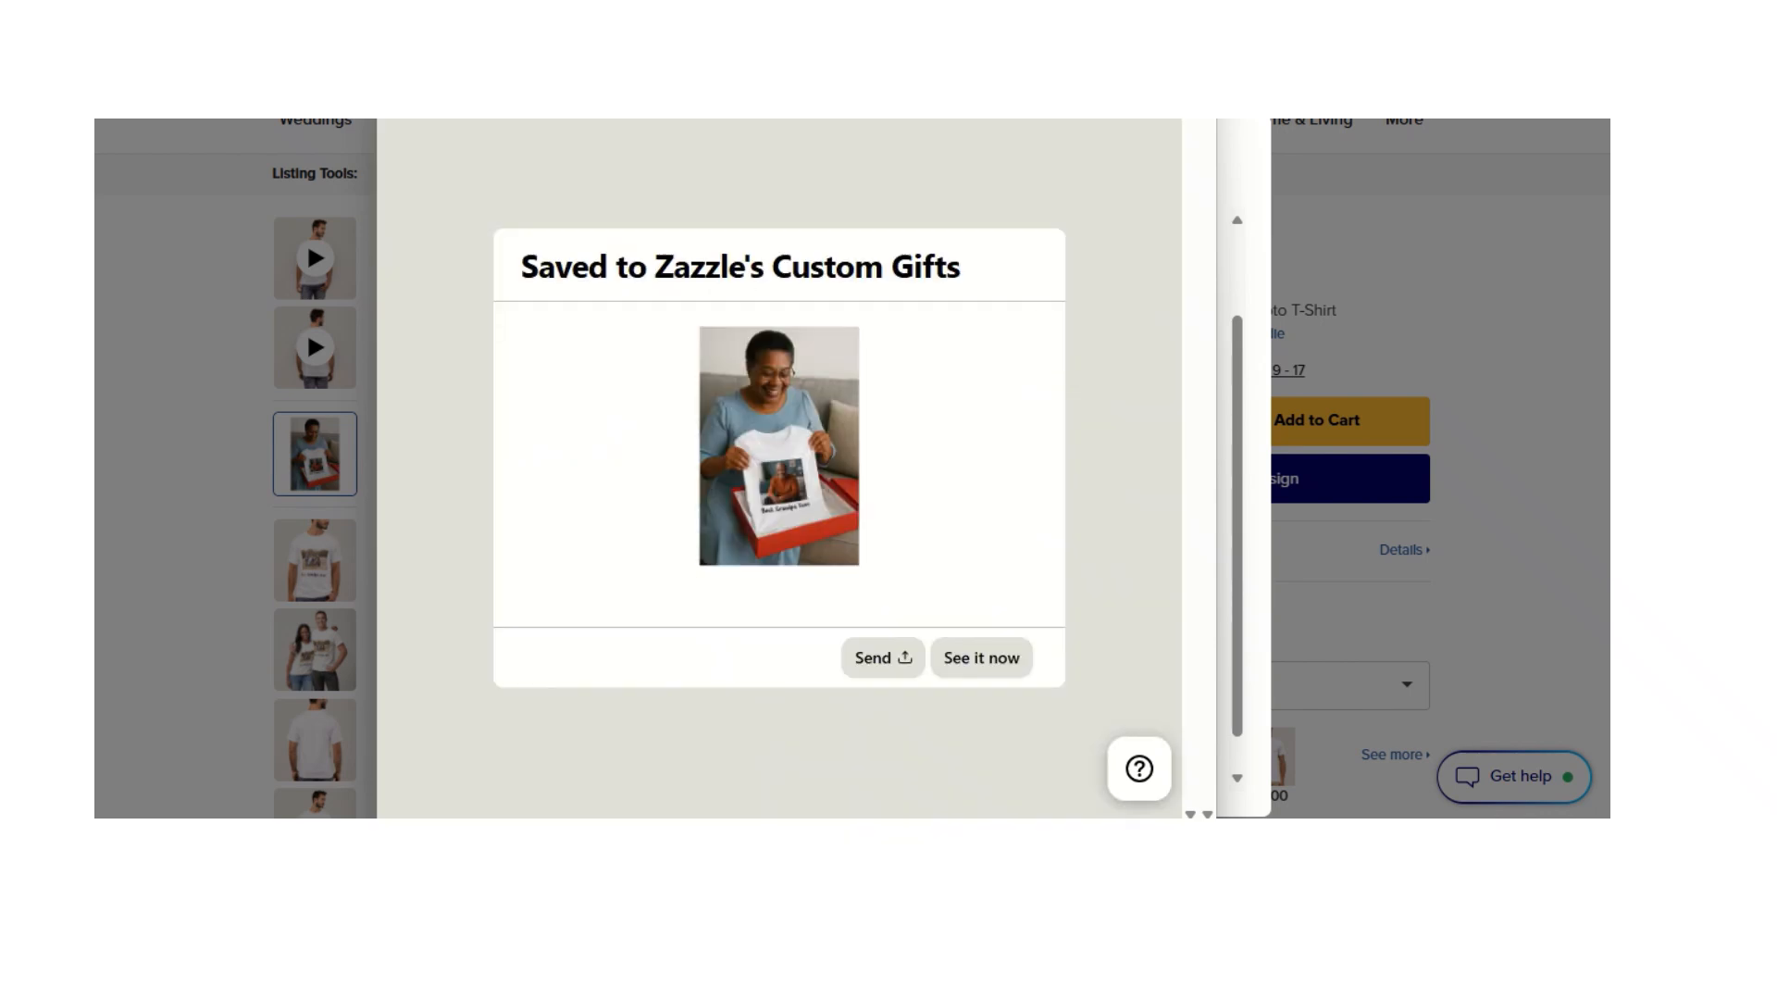